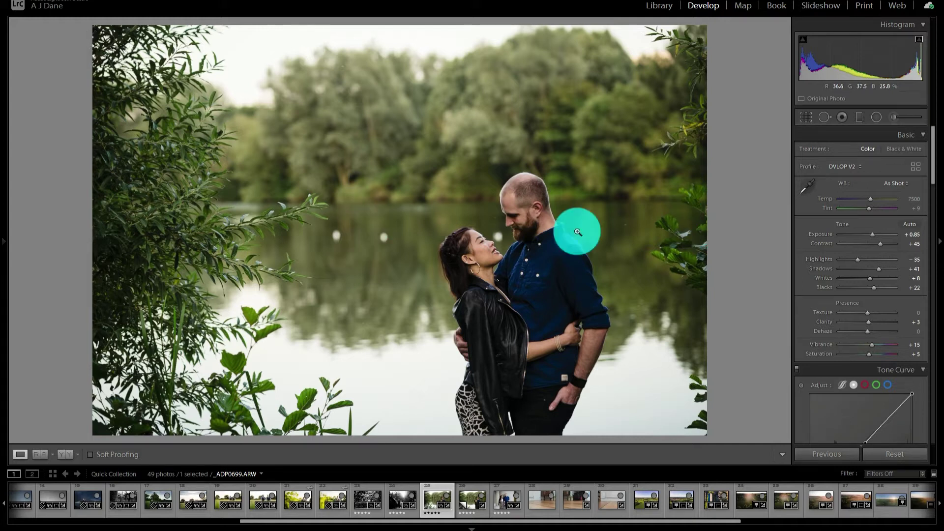
Switch to Calculator, place it beside the photo, and divide 6000 pixels by 72.
click(435, 497)
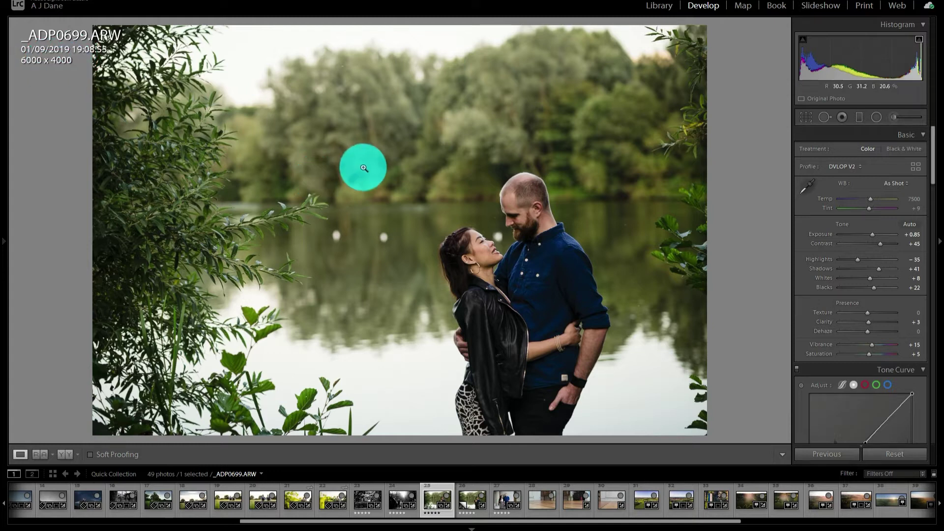
key(super)
text(calc)
key(Return)
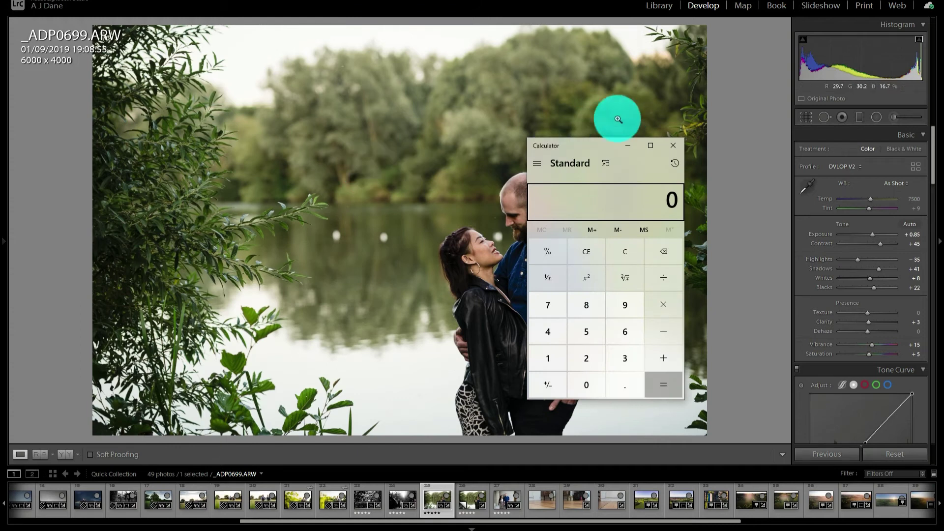
drag(597, 145, 768, 99)
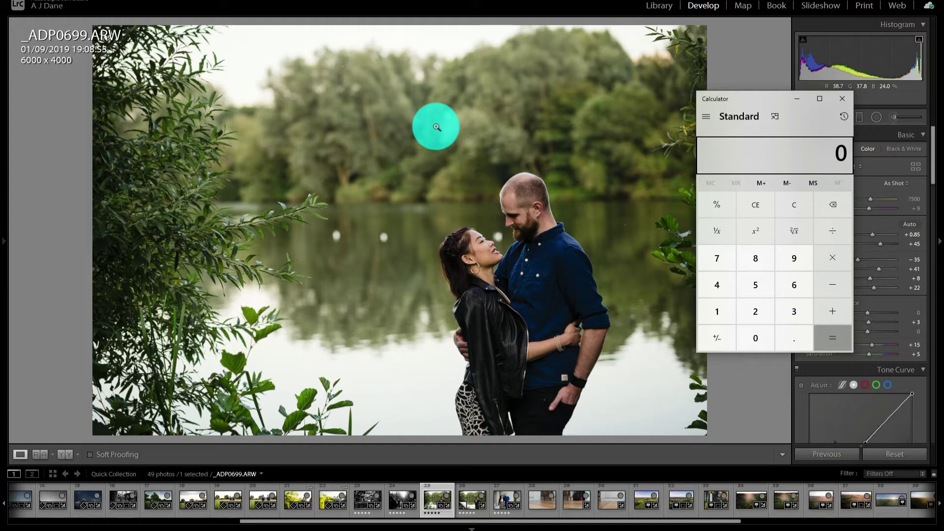
text(6000/72)
key(Return)
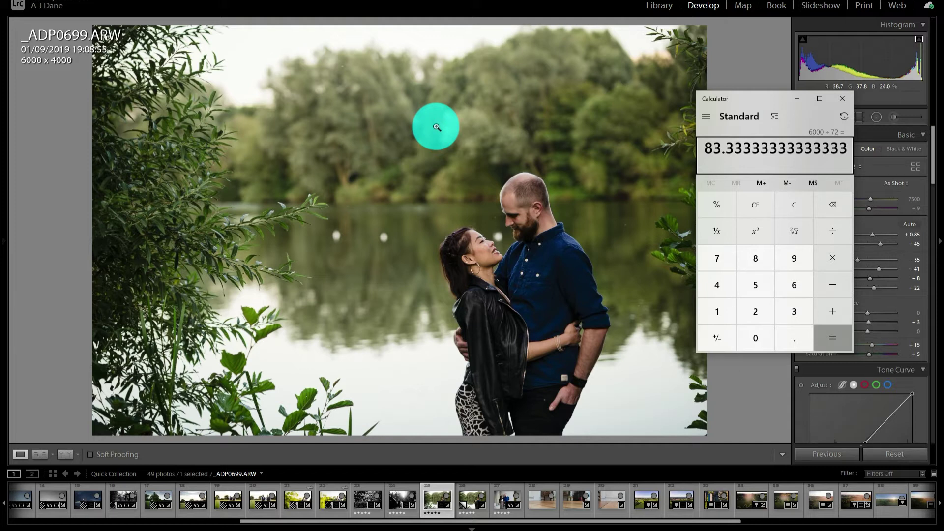
Clear the previous calculation and multiply 6 by 72.
click(802, 211)
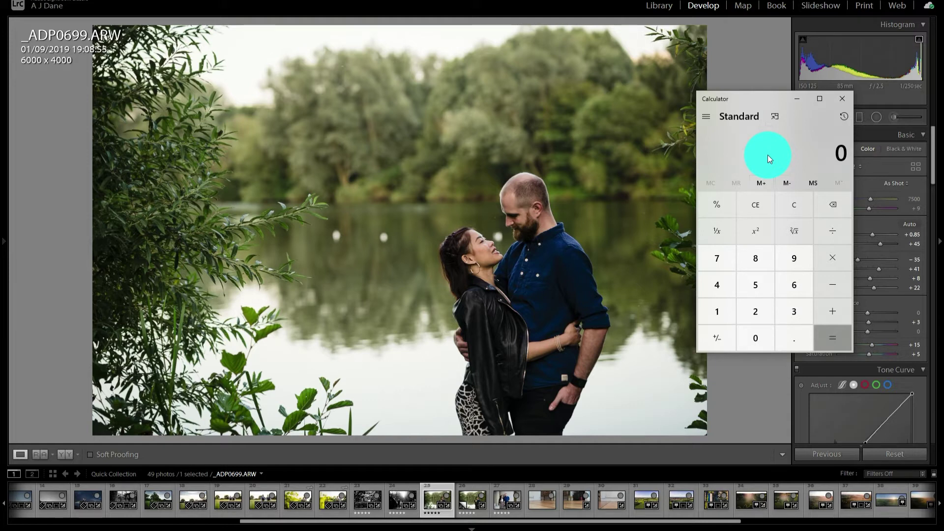
text(6*72)
key(Return)
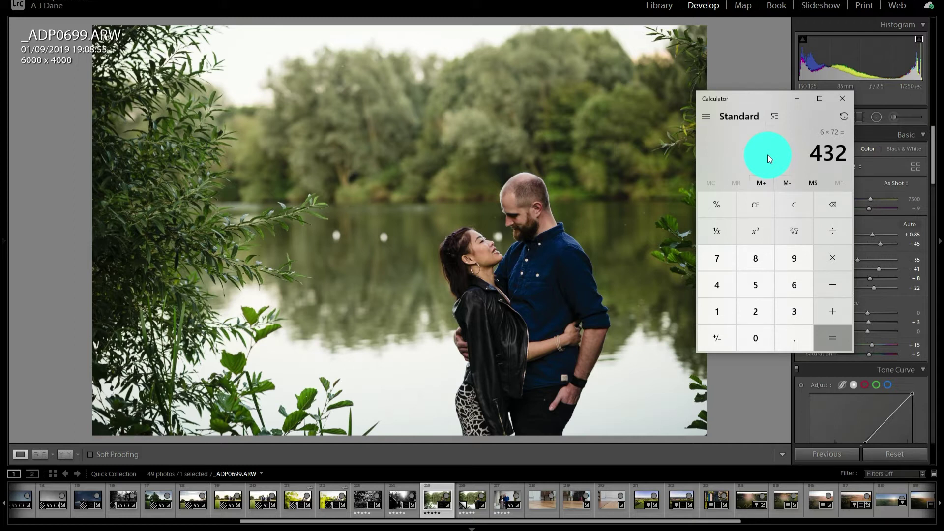
Open the export settings for the selected photo in Lightroom Classic and set the custom file name text to test.
right_click(434, 492)
mouse_move(468, 447)
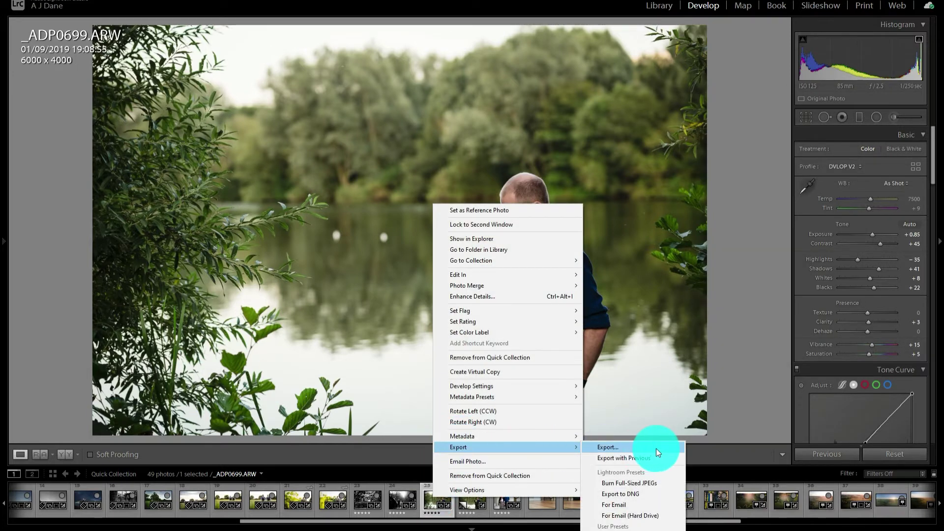
click(656, 448)
double_click(426, 273)
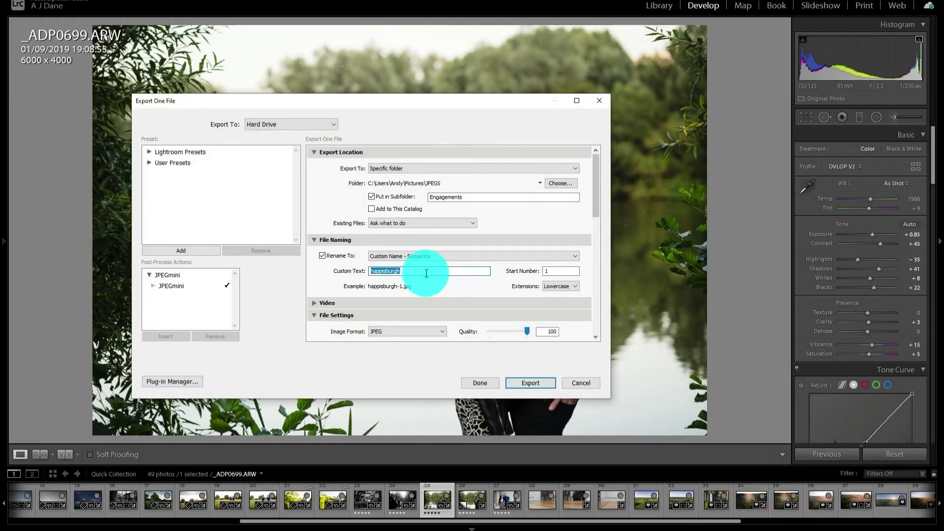
text(test)
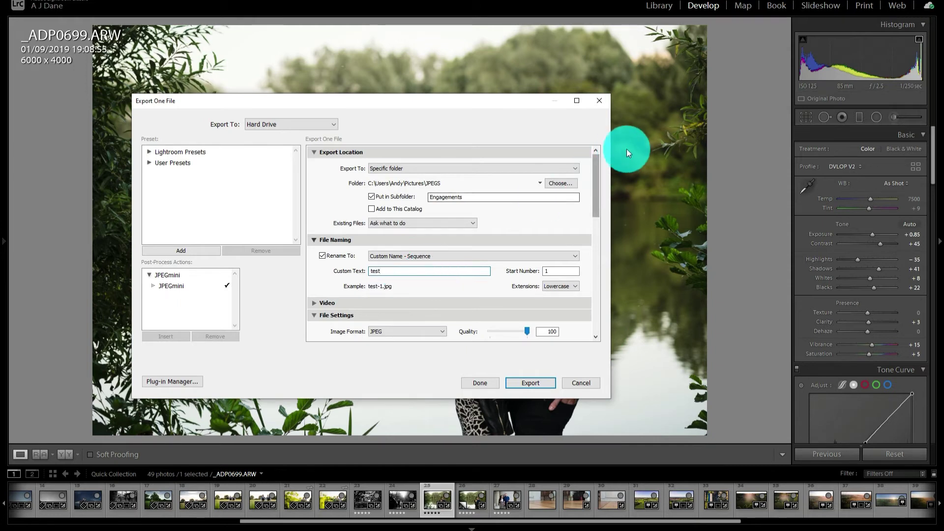
Lower the JPEG quality in the export file settings to 75.
drag(597, 176, 448, 212)
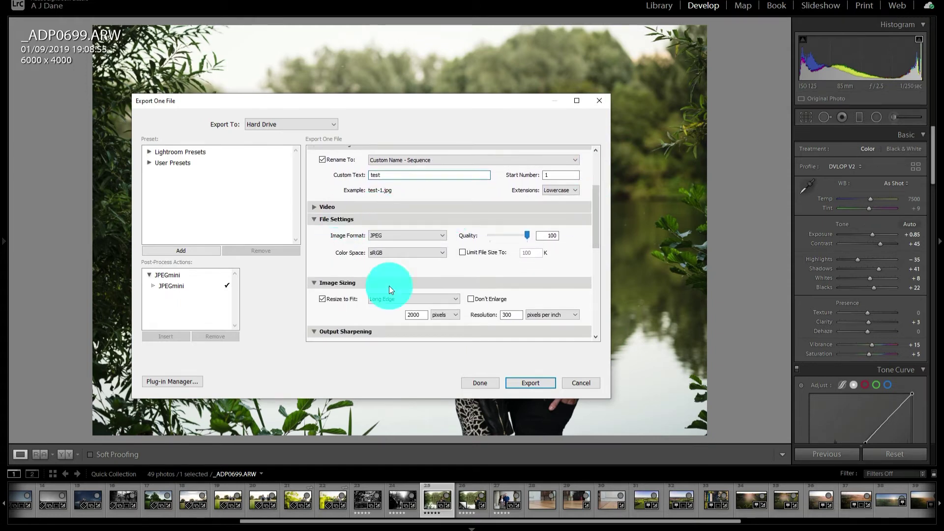
click(526, 238)
mouse_move(526, 239)
mouse_down()
mouse_move(513, 236)
mouse_move(522, 240)
mouse_up()
double_click(542, 236)
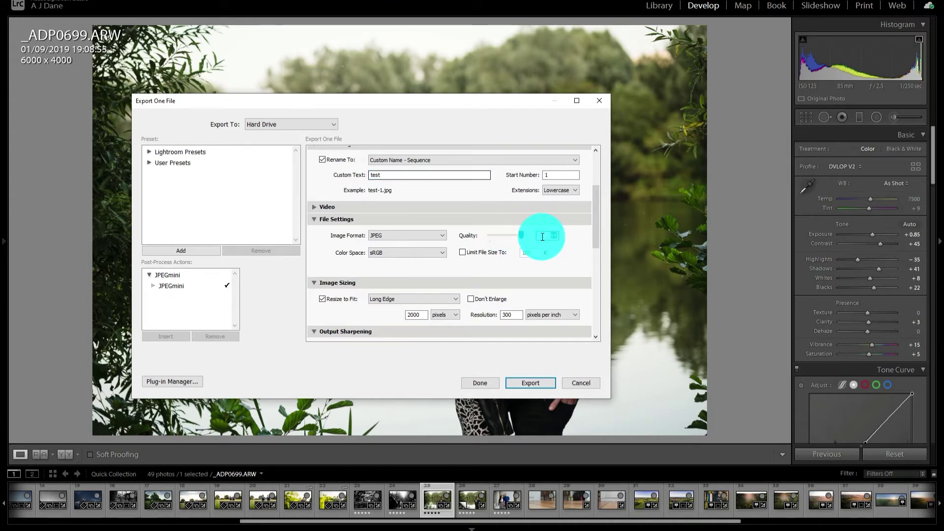
text(75)
drag(598, 235, 574, 250)
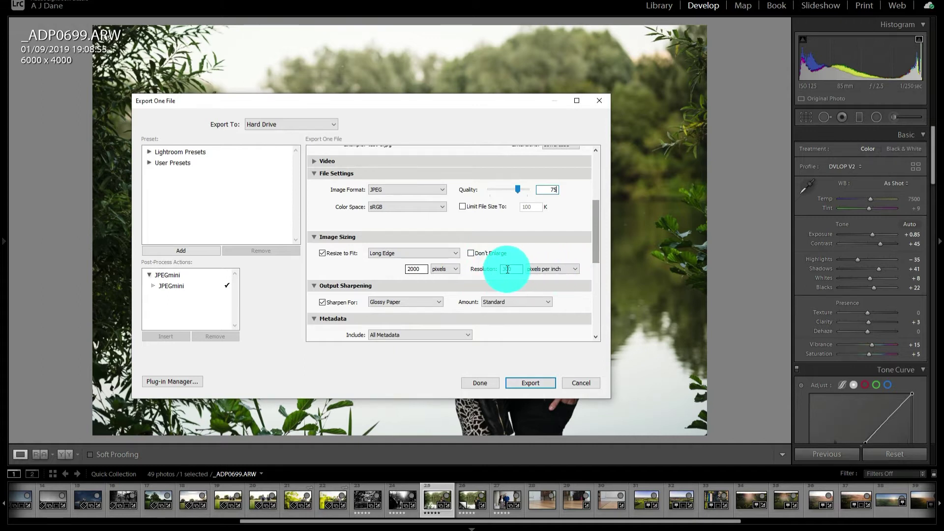
Switch to Calculator and divide 2000 pixels by the 300 ppi resolution.
key(alt+Tab)
text(200)
text(0/300)
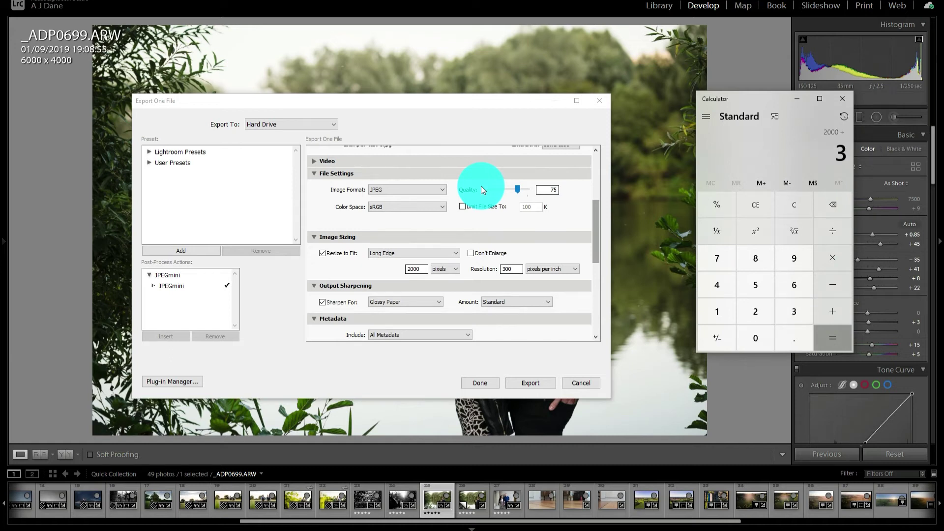
key(Return)
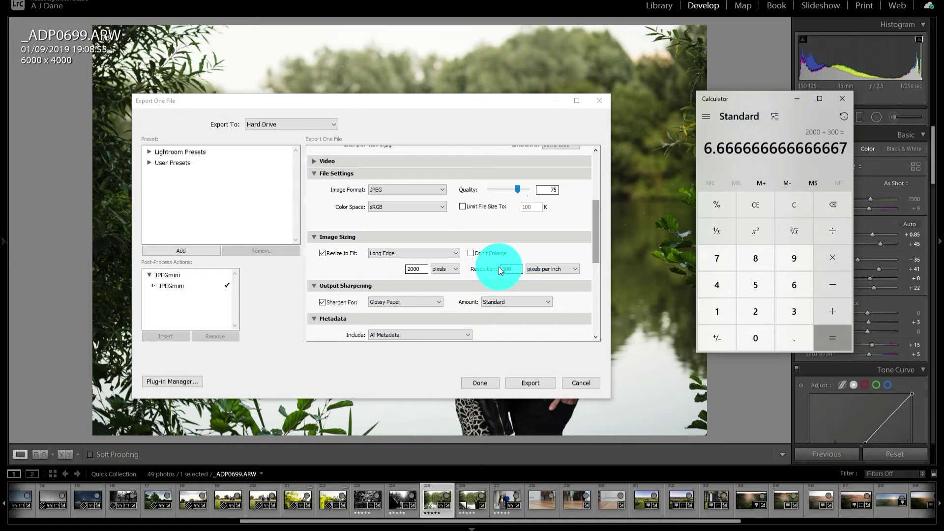
Set the JPEG export quality to 100 and turn off resizing to fit.
click(416, 268)
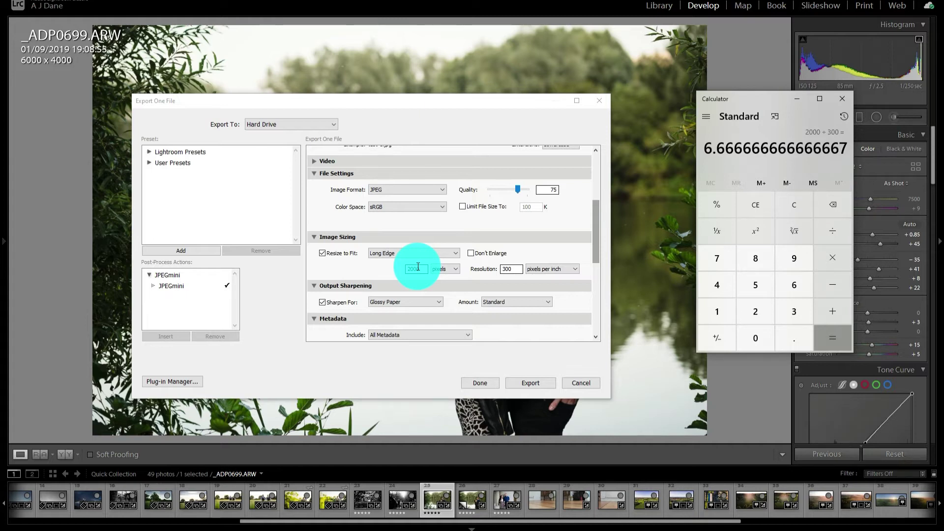
click(418, 268)
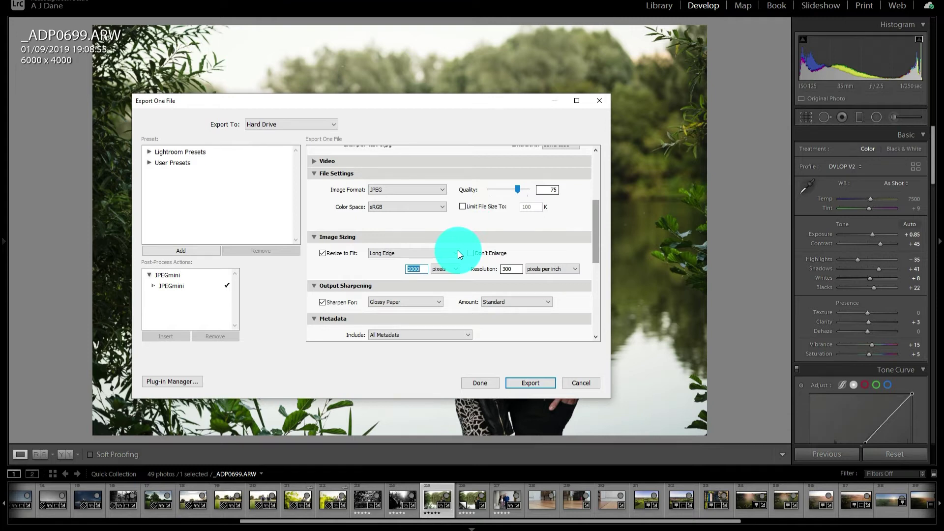
drag(517, 189, 538, 192)
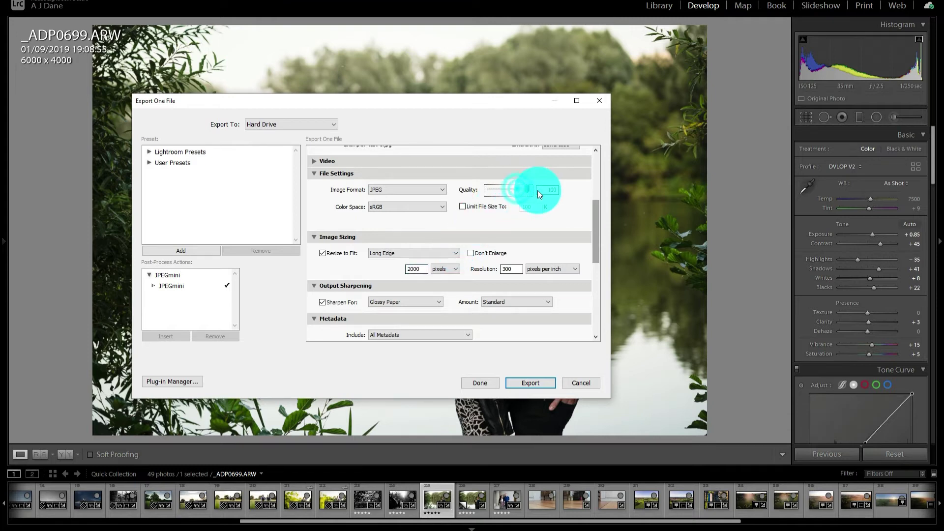
click(334, 254)
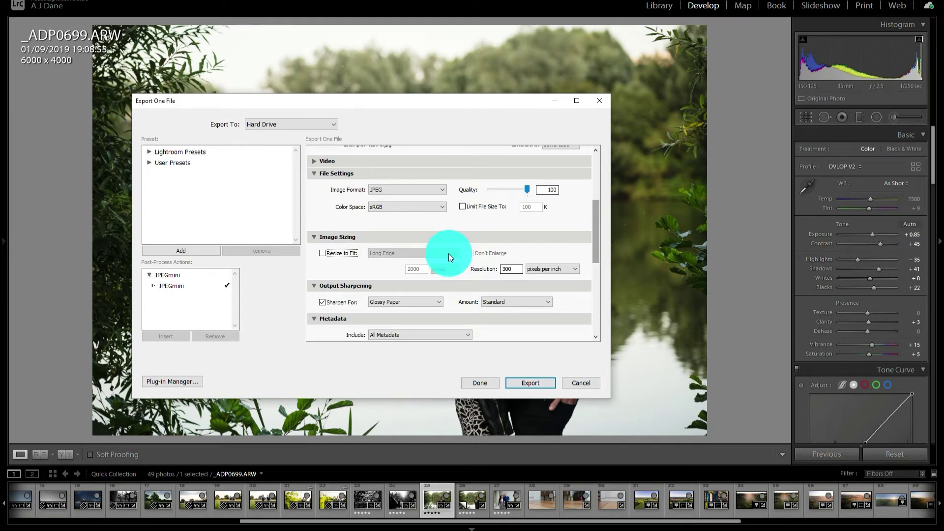
Switch back to Calculator and divide 6000 pixels by 40.
key(alt+Tab)
key(alt+Tab)
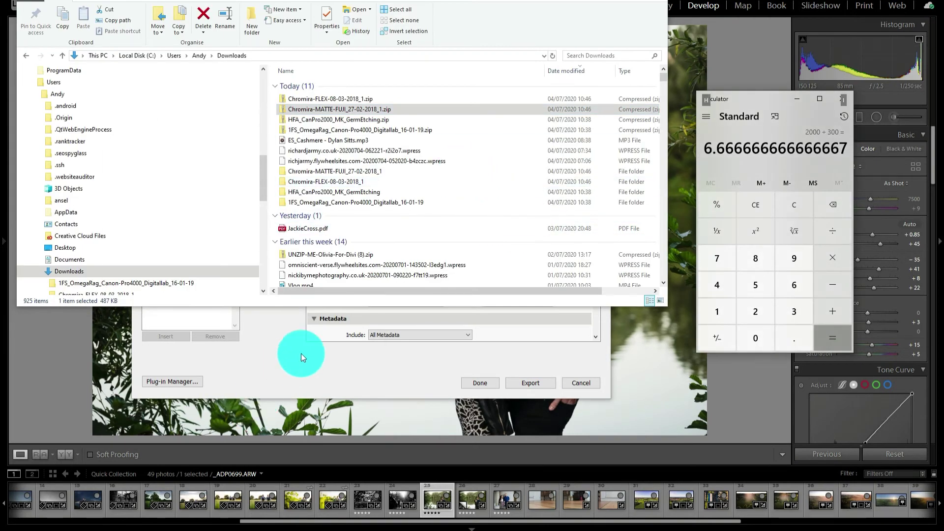
key(alt+Tab)
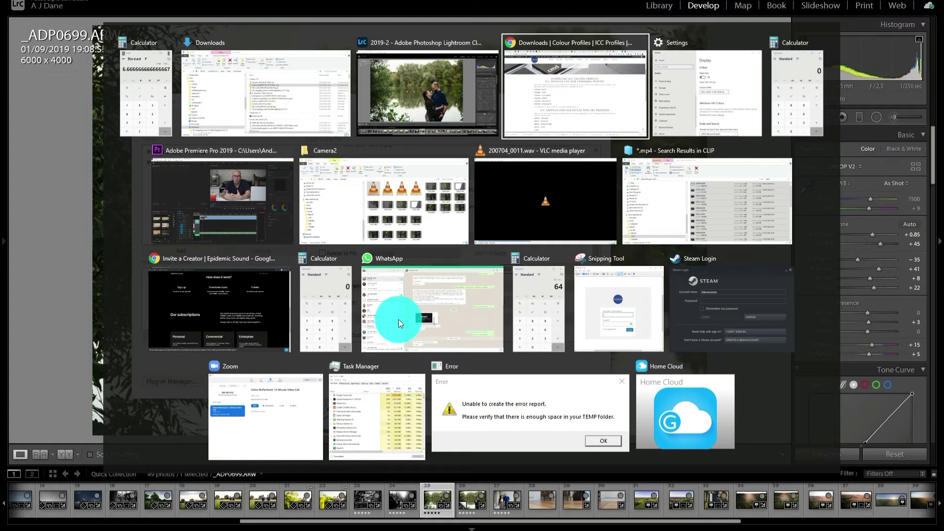
key(Escape)
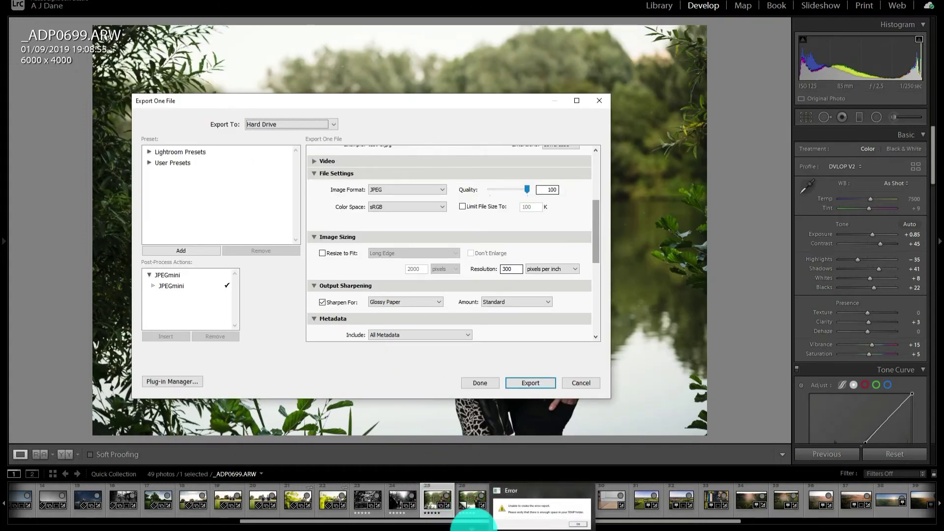
click(555, 473)
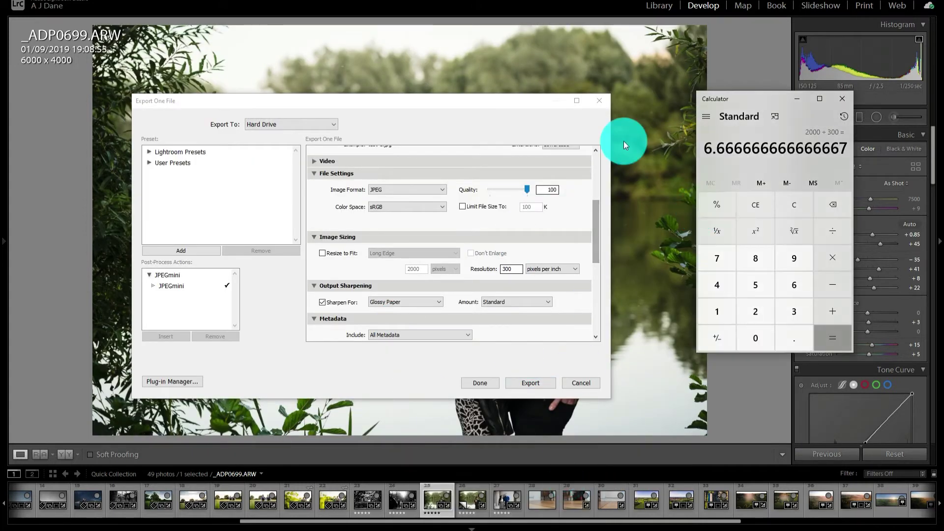
text(6000)
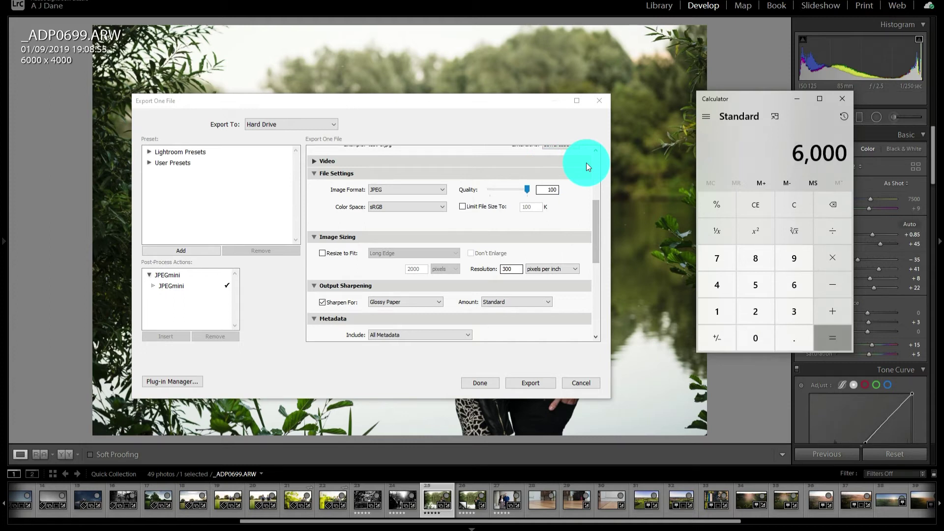
text(/40)
key(Return)
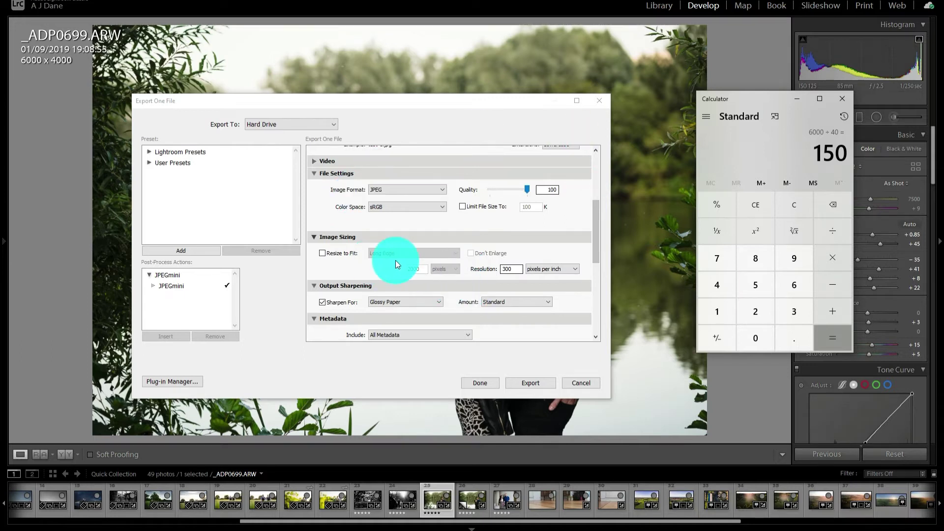
Multiply 6 inches by 300 pixels per inch in Calculator.
text(6)
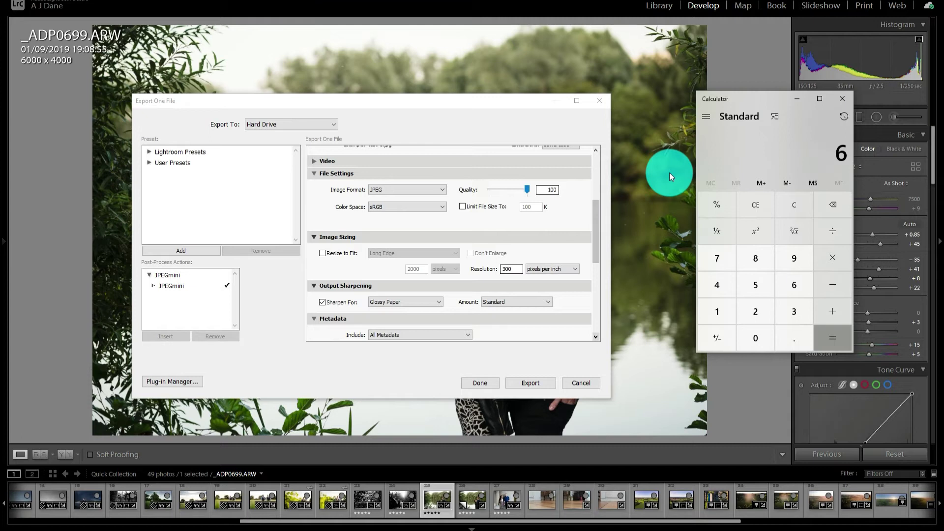
text(*300)
key(Return)
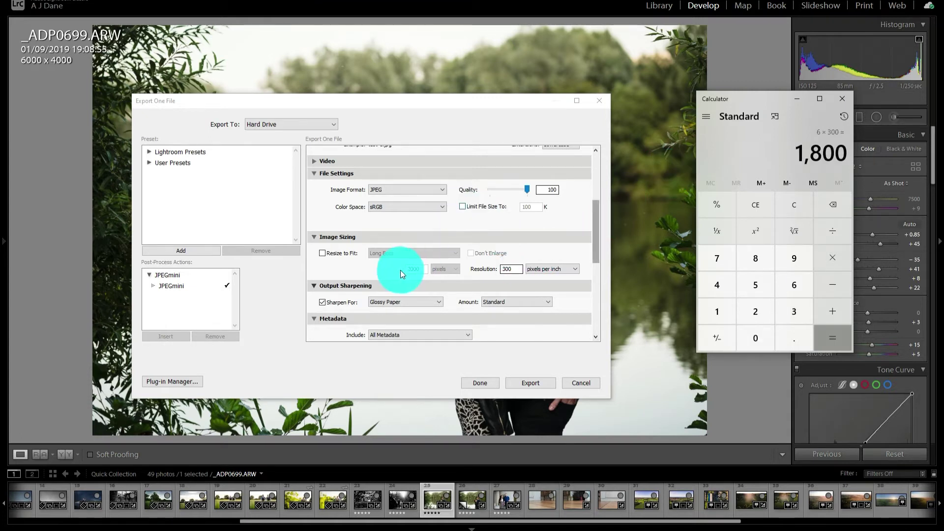
Return to the export settings, enable resizing to fit, and set the long edge to 1800 pixels.
click(337, 255)
click(337, 253)
click(416, 269)
text(1800)
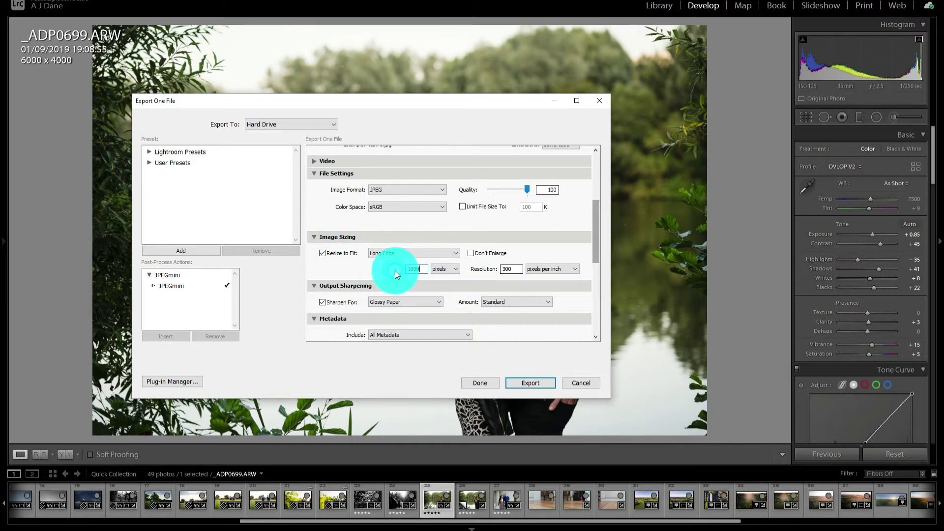
Keep resizing by Long Edge and change the long edge's unit to inches.
click(391, 252)
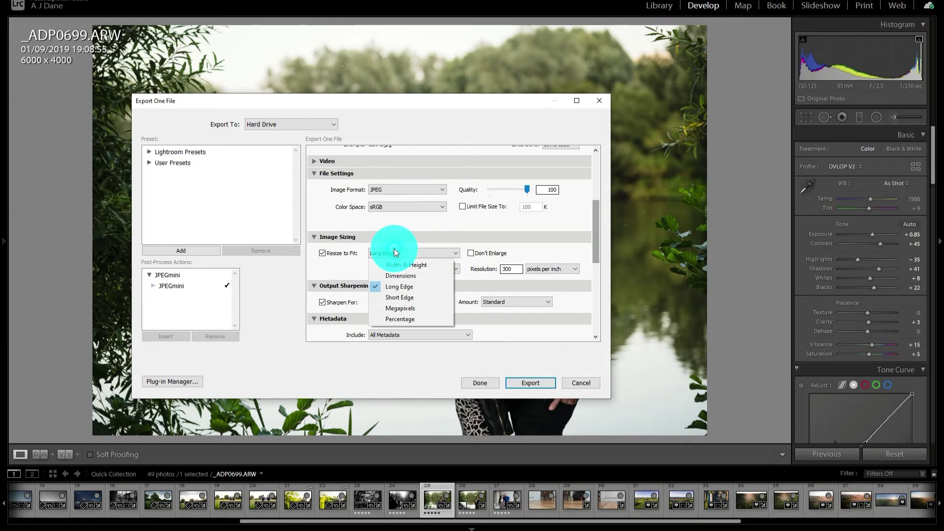
click(397, 284)
click(444, 269)
click(449, 294)
double_click(412, 269)
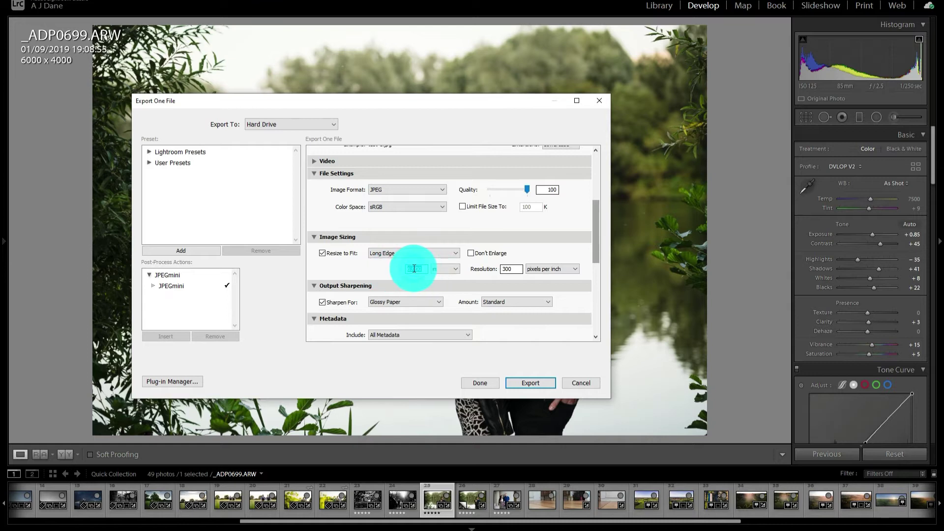
click(416, 268)
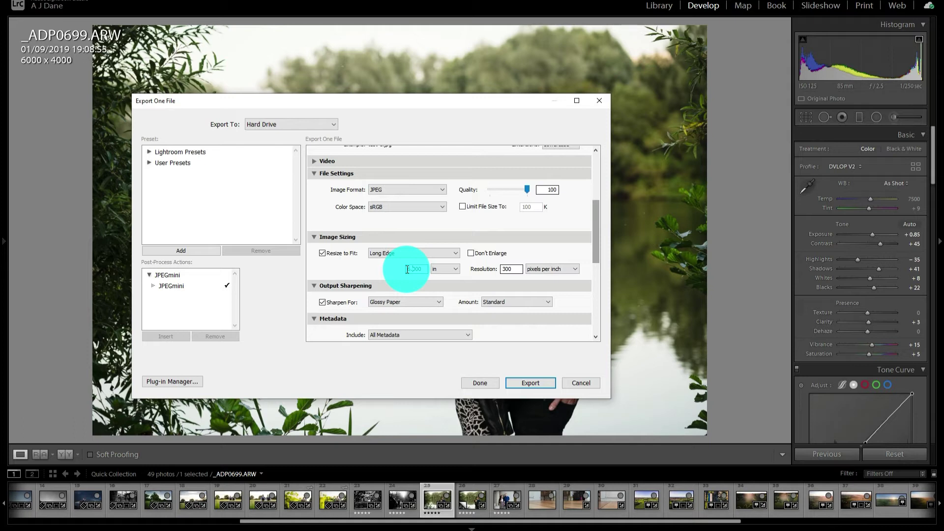
drag(426, 269, 373, 269)
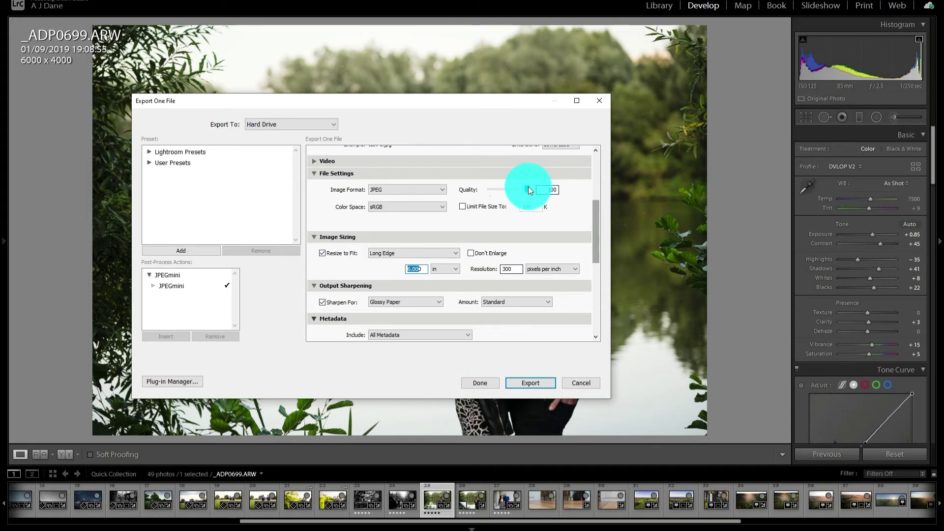
Reduce the JPEG export quality to 75.
drag(524, 189, 511, 189)
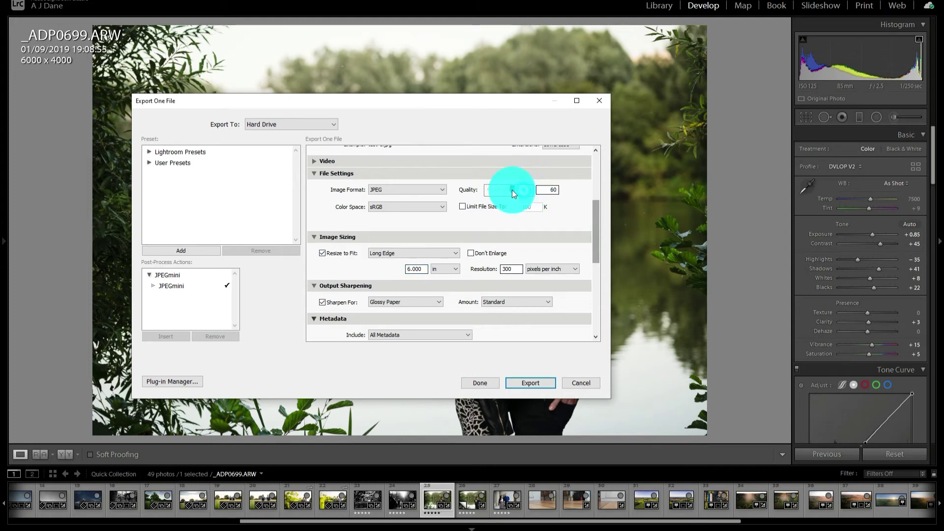
double_click(547, 189)
text(75)
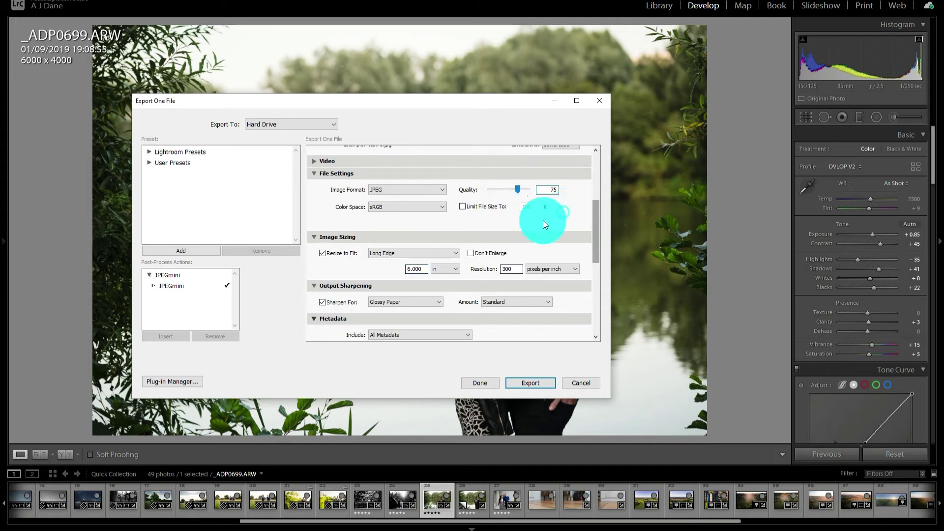
Switch the long edge's unit to pixels and set the long edge to 2000.
click(388, 250)
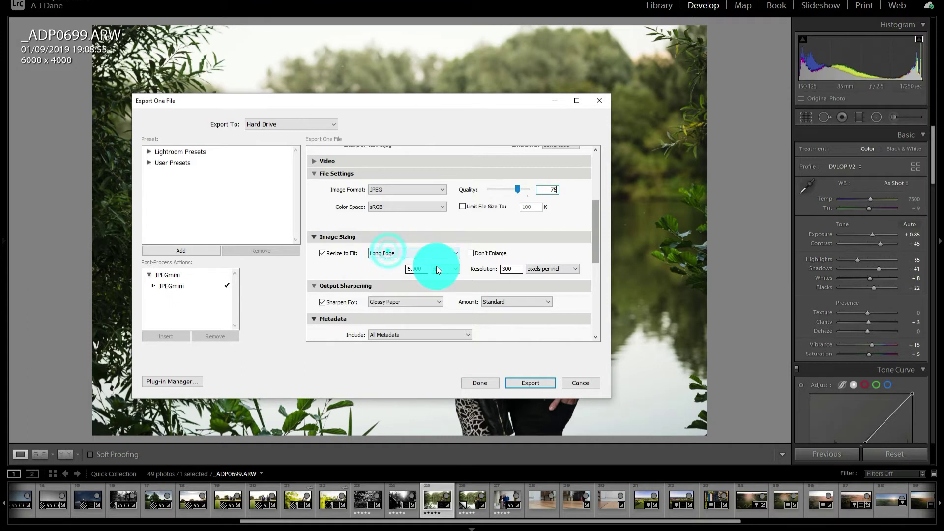
click(436, 266)
click(443, 279)
double_click(419, 267)
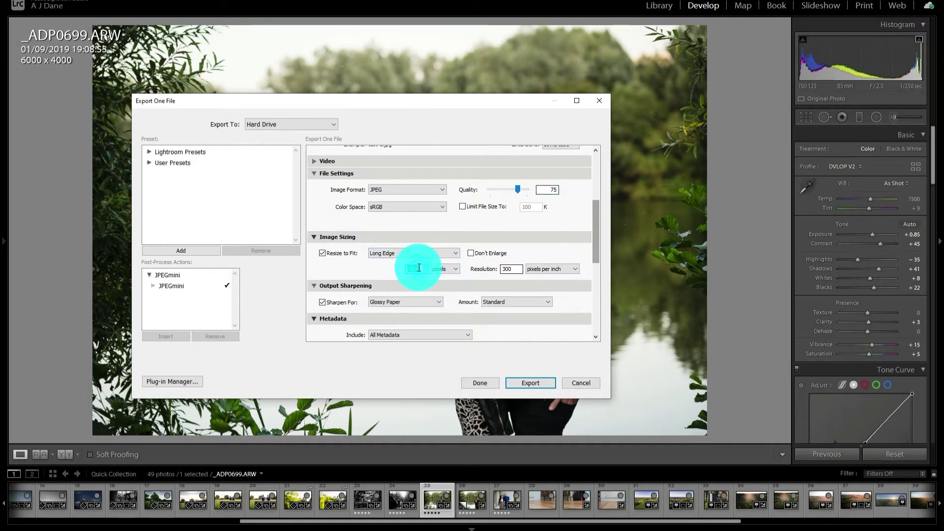
text(2000)
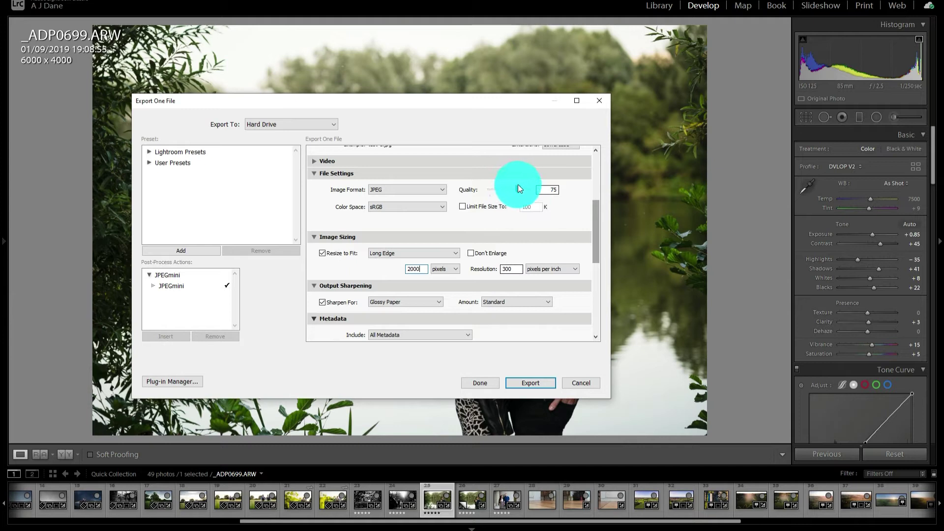
Raise the JPEG export quality to 100 and keep resizing to fit enabled.
drag(519, 190, 542, 193)
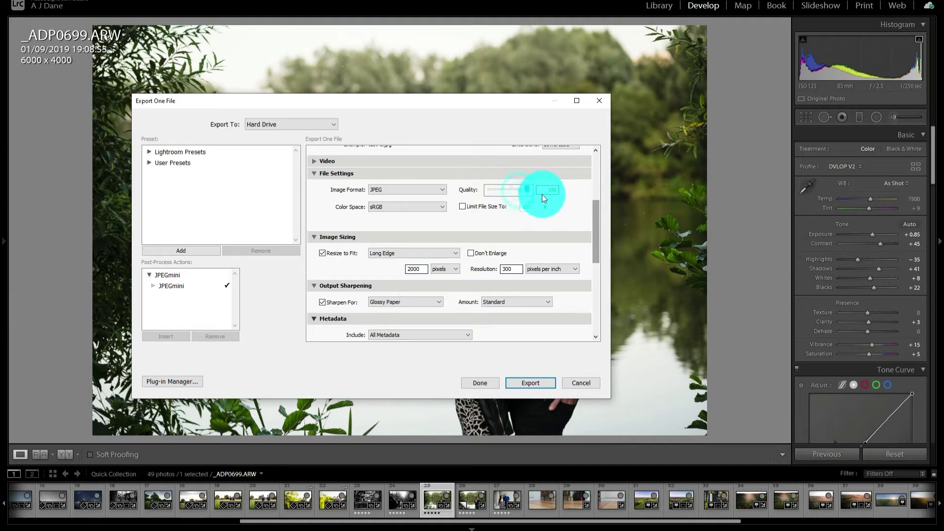
click(551, 247)
click(417, 269)
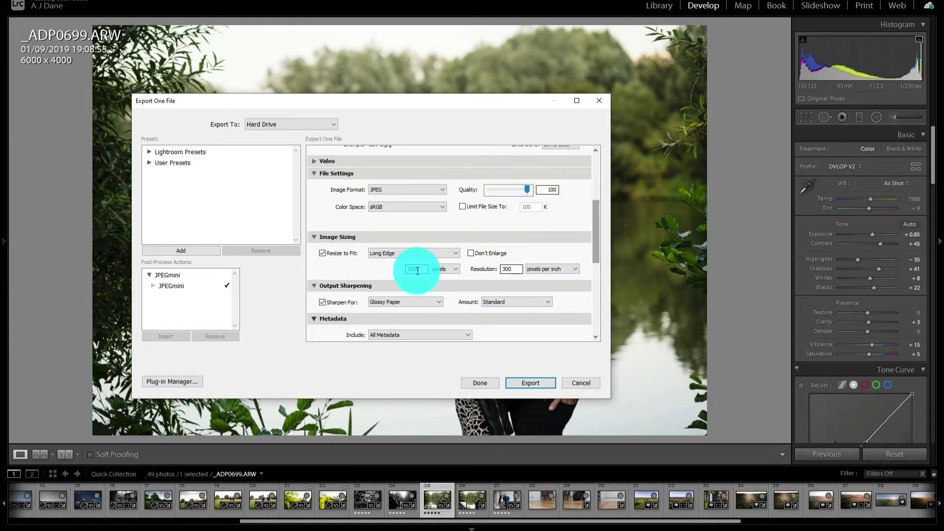
click(329, 272)
click(413, 269)
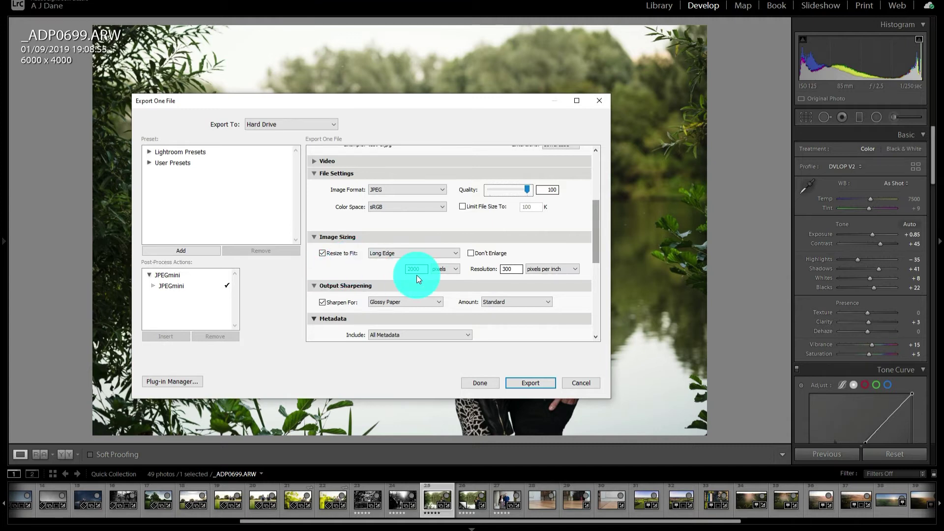
click(322, 253)
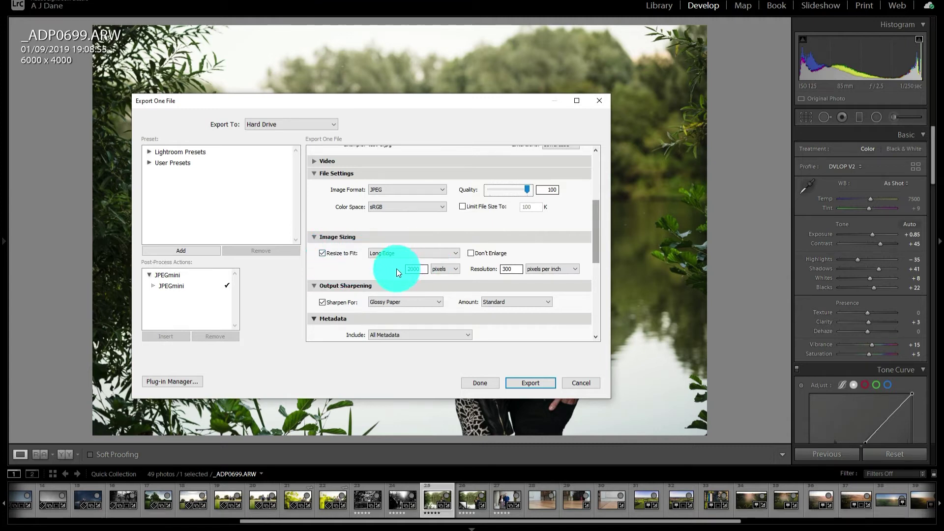
Change the long edge's unit to inches and set the long edge to 42.
click(445, 269)
click(438, 292)
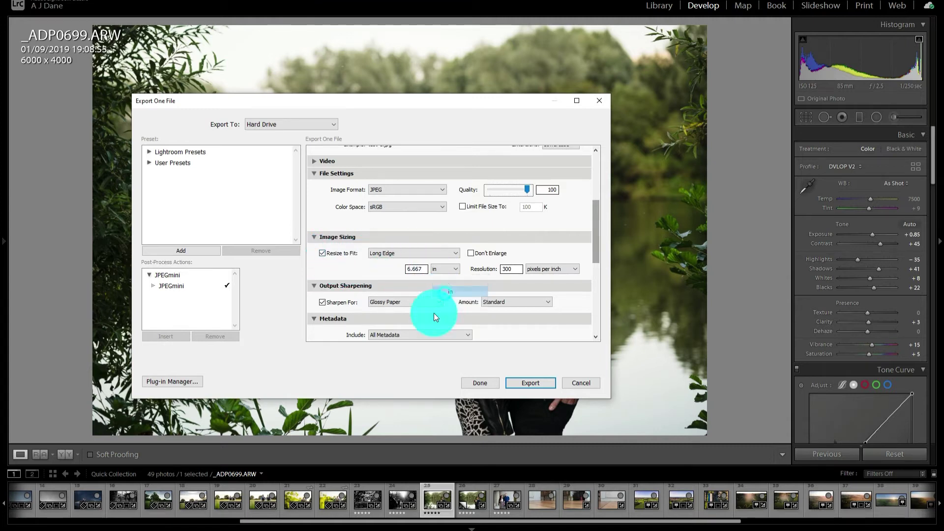
click(423, 269)
text(42)
click(400, 269)
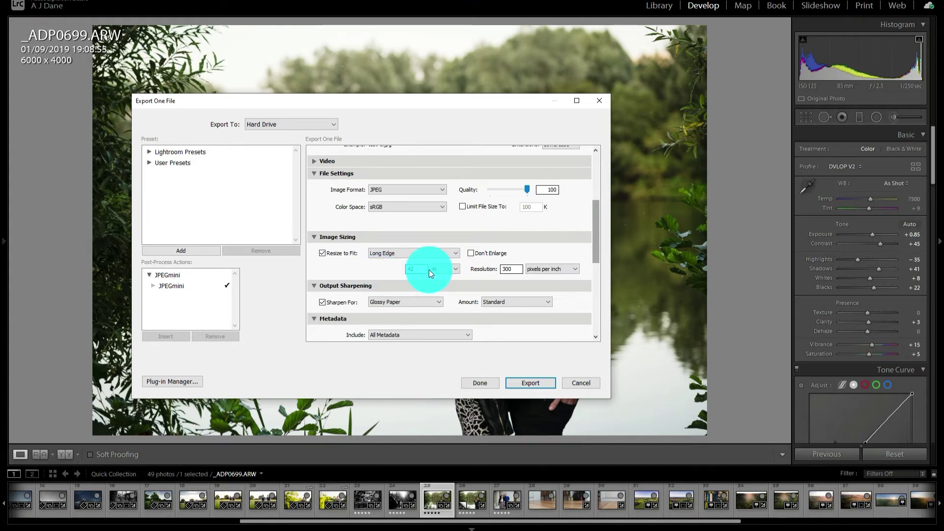
Try a smaller long edge such as 10 inches and set it back to 42 inches.
double_click(415, 268)
text(6)
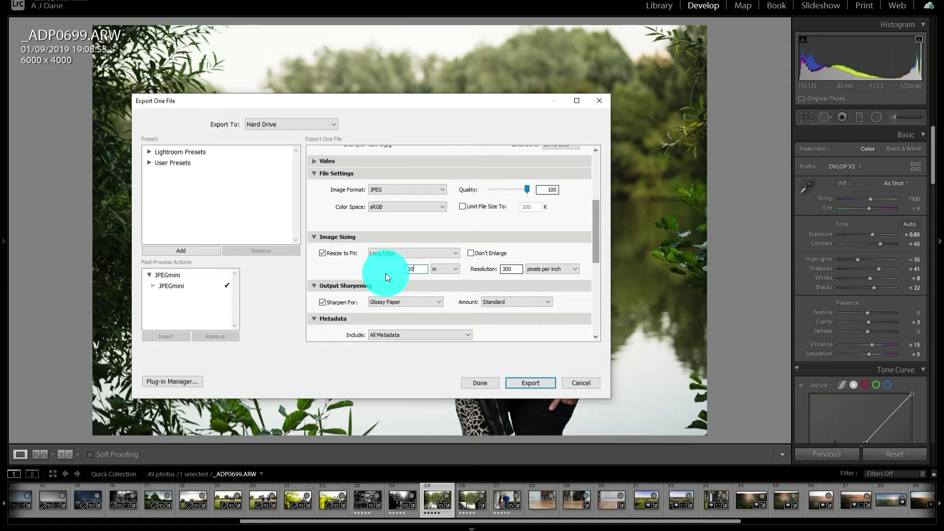
key(BackSpace)
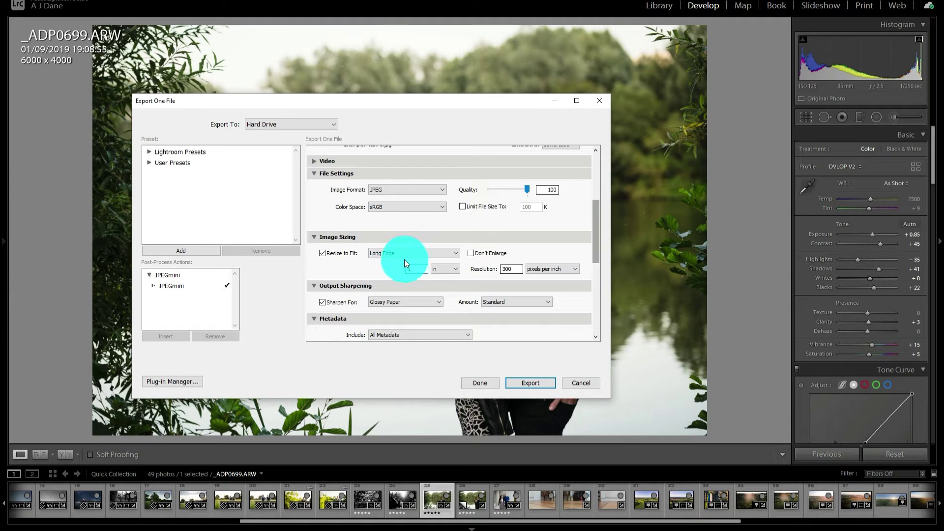
text(4)
key(BackSpace)
key(BackSpace)
text(42)
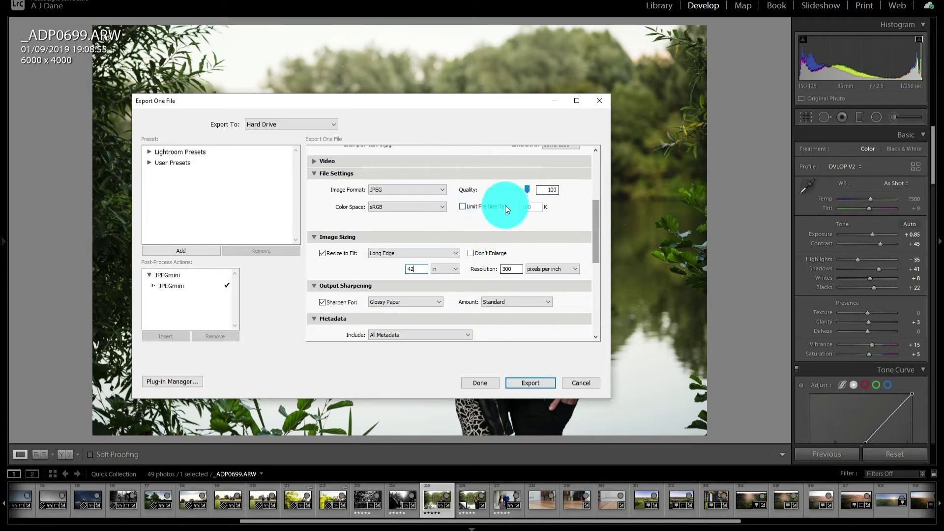
Try limiting the exported file size to 100 K and switch the limit off again.
click(462, 206)
click(484, 206)
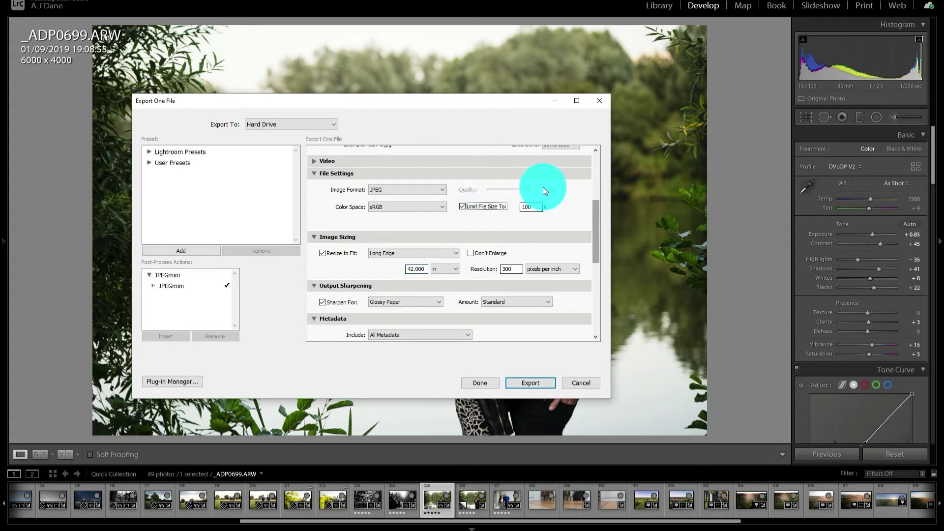
click(463, 205)
Set the JPEG export quality to 75 and close the export settings without exporting.
drag(525, 197, 520, 190)
double_click(541, 190)
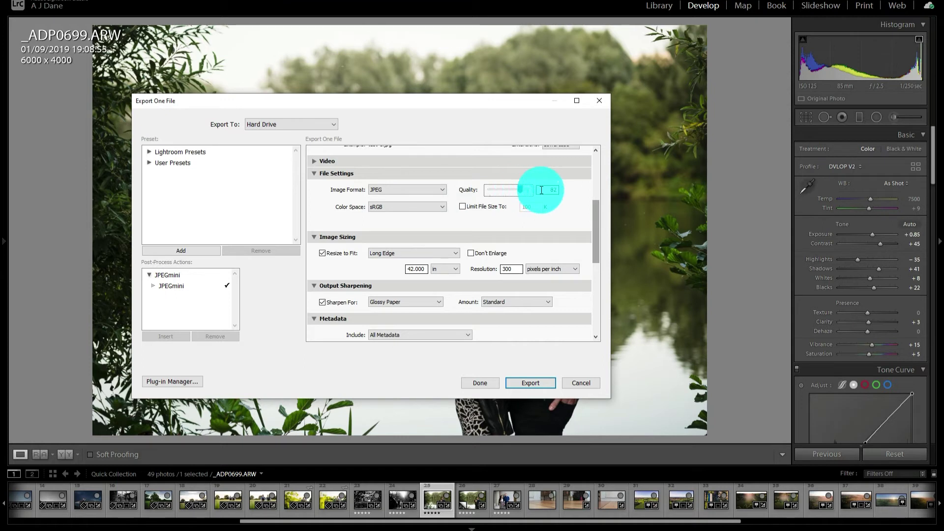
text(75)
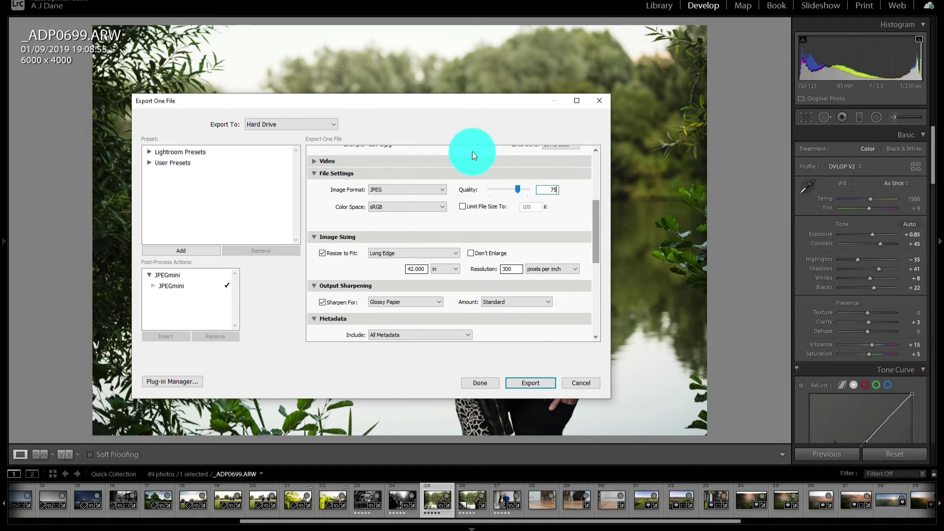
click(596, 384)
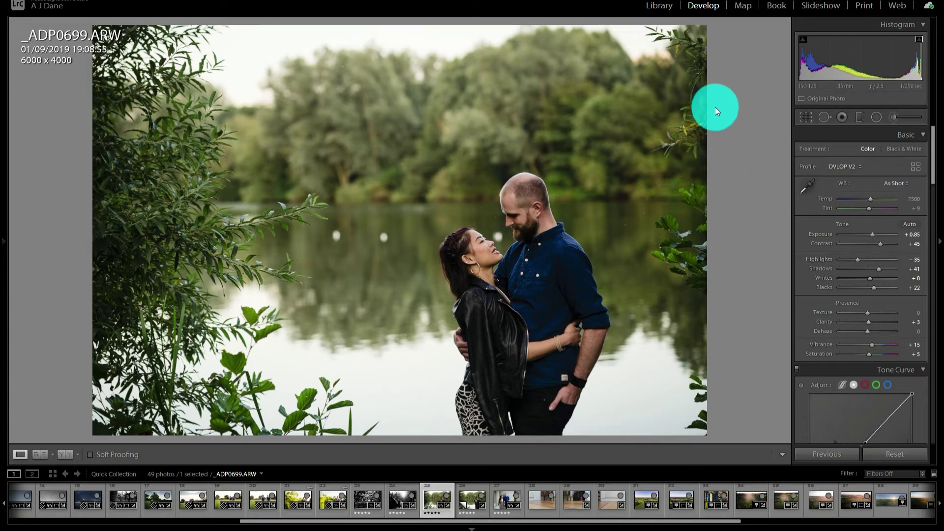
Browse the neighbouring photos in the filmstrip and open ADP03123.ARW.
click(182, 495)
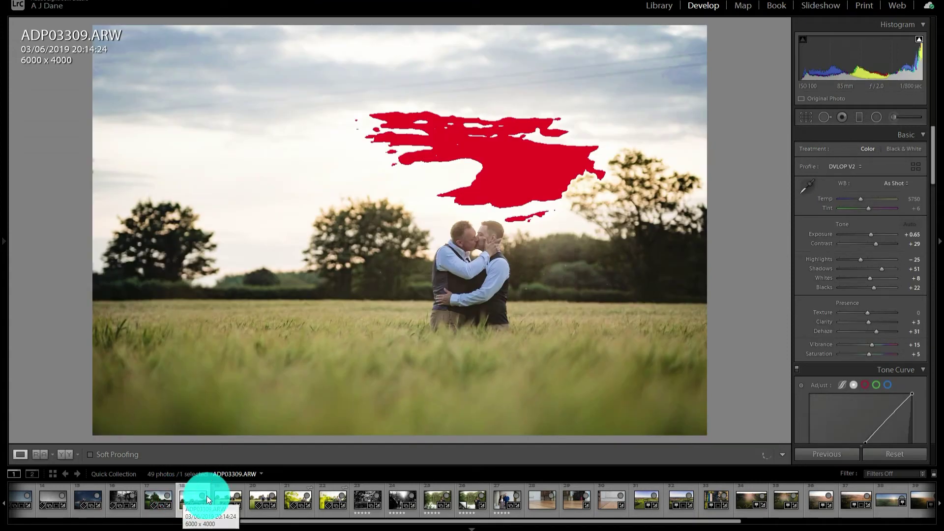
click(217, 495)
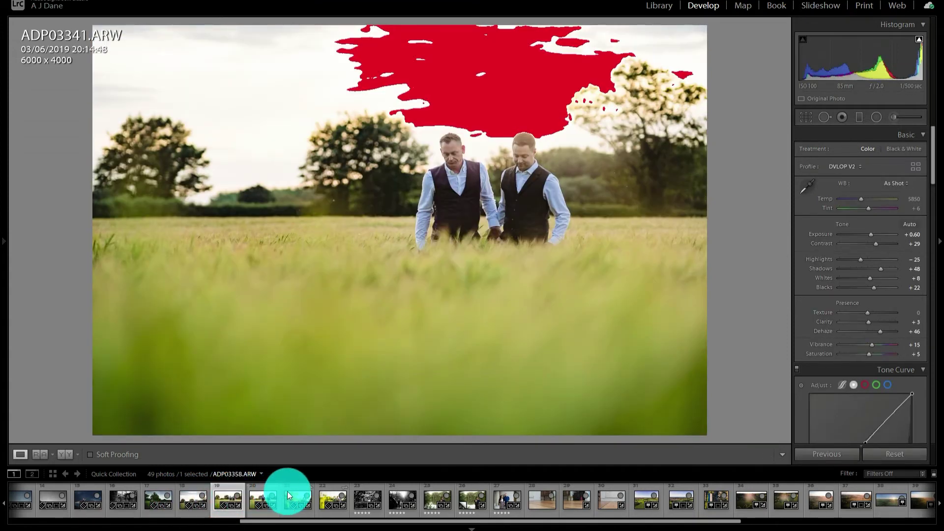
click(296, 491)
click(253, 491)
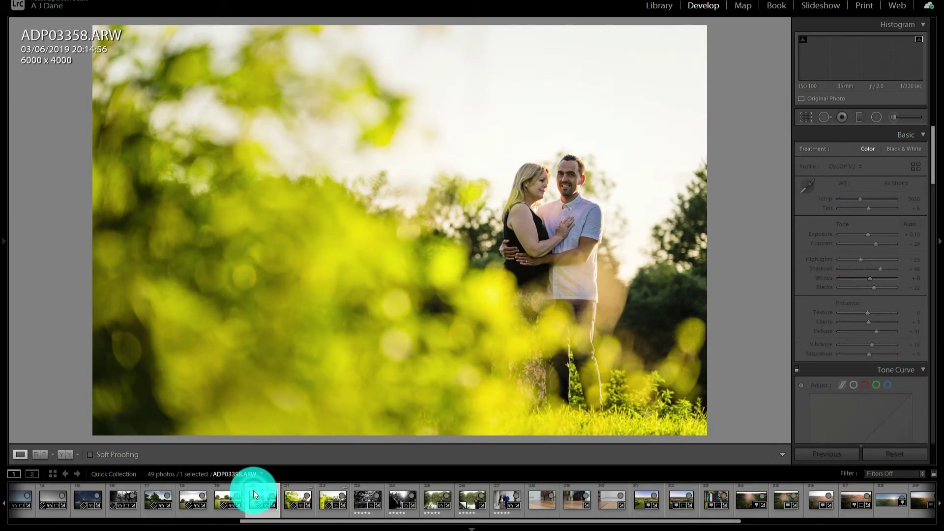
click(155, 491)
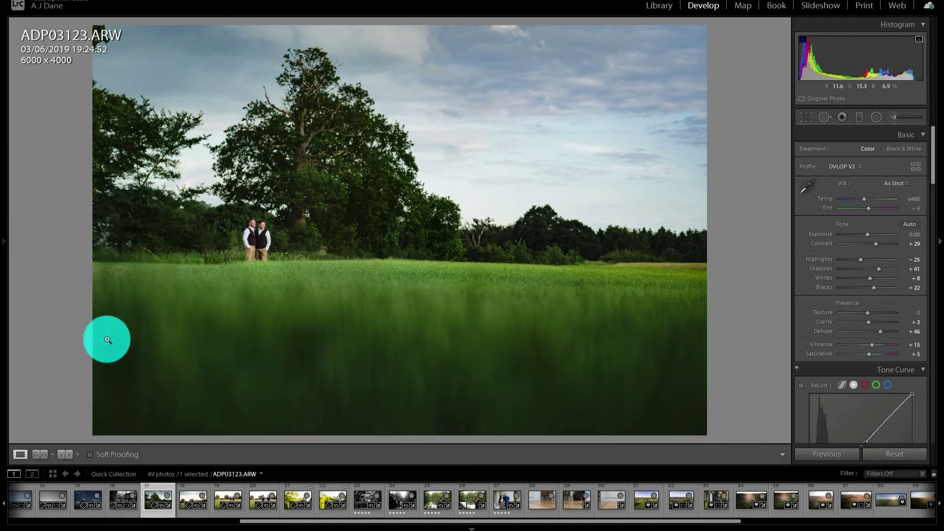
Compare the photo with soft proofing on and off, leave soft proofing enabled, and hide the photo's info overlay.
click(90, 454)
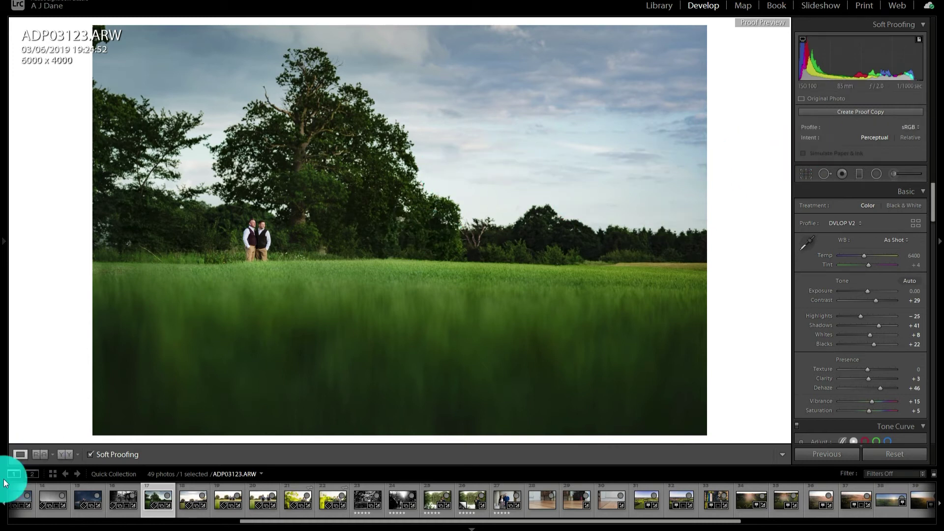
click(90, 453)
click(90, 454)
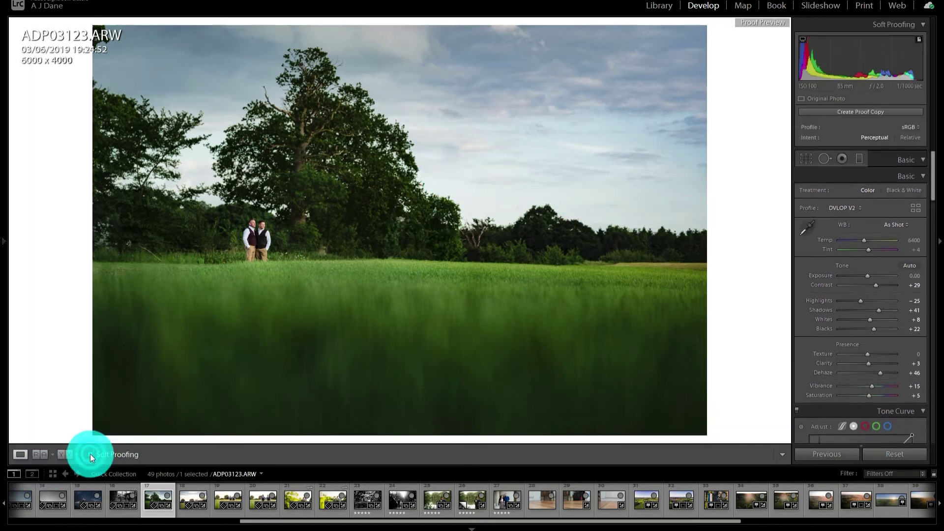
click(90, 453)
click(90, 453)
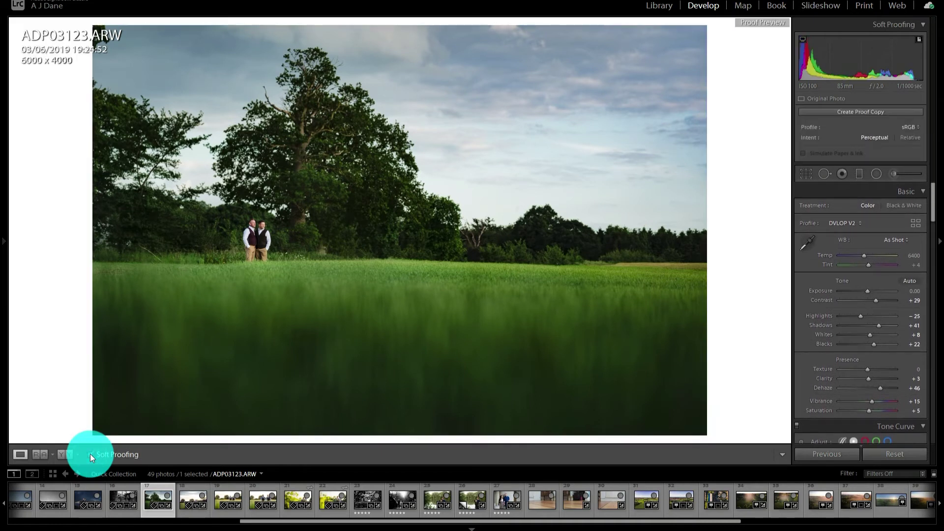
click(90, 453)
click(90, 453)
click(90, 454)
click(90, 453)
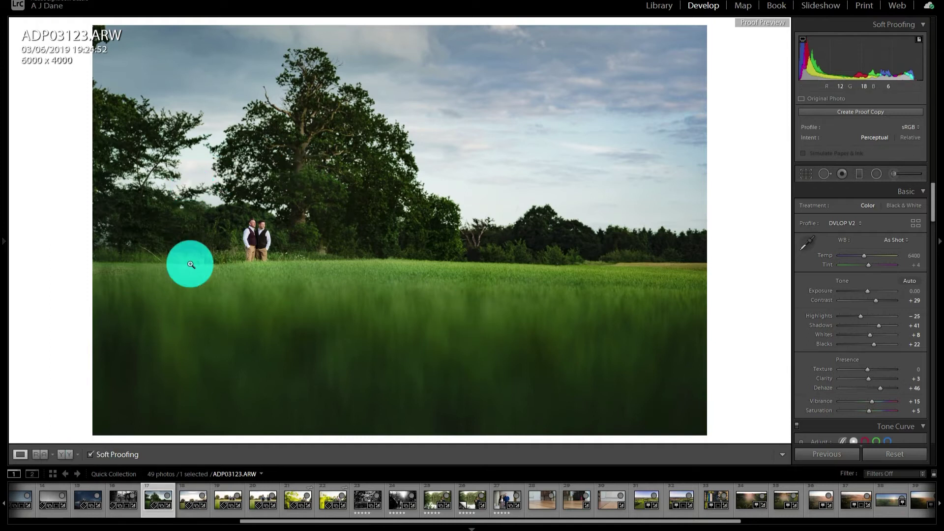
click(97, 450)
click(98, 450)
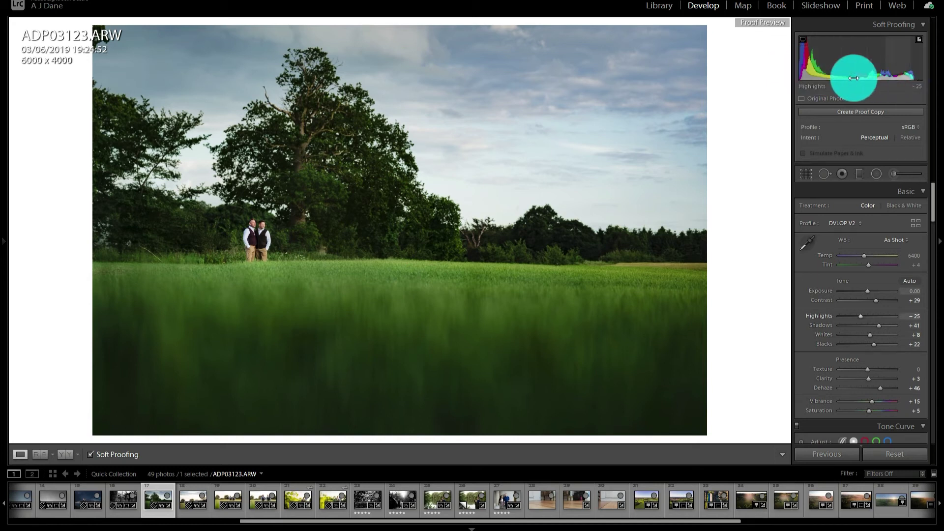
click(93, 454)
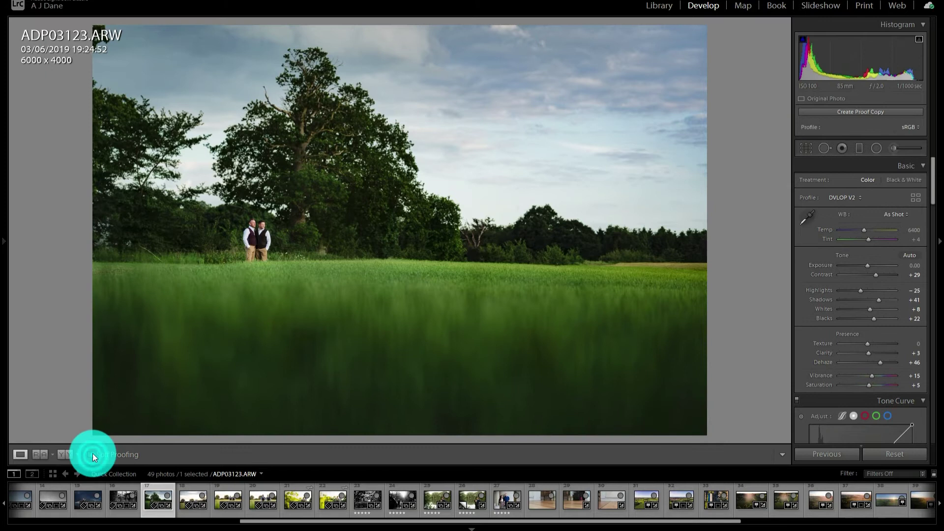
click(93, 454)
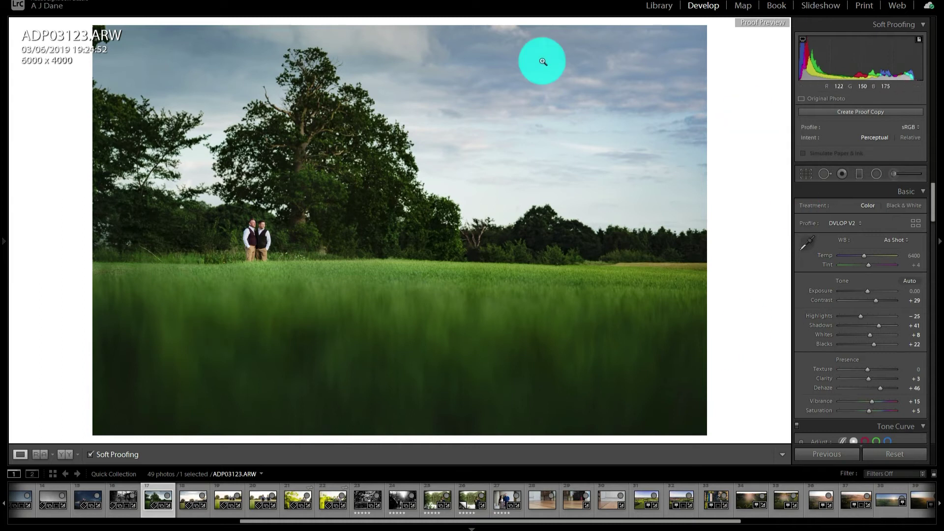
key(i)
key(i)
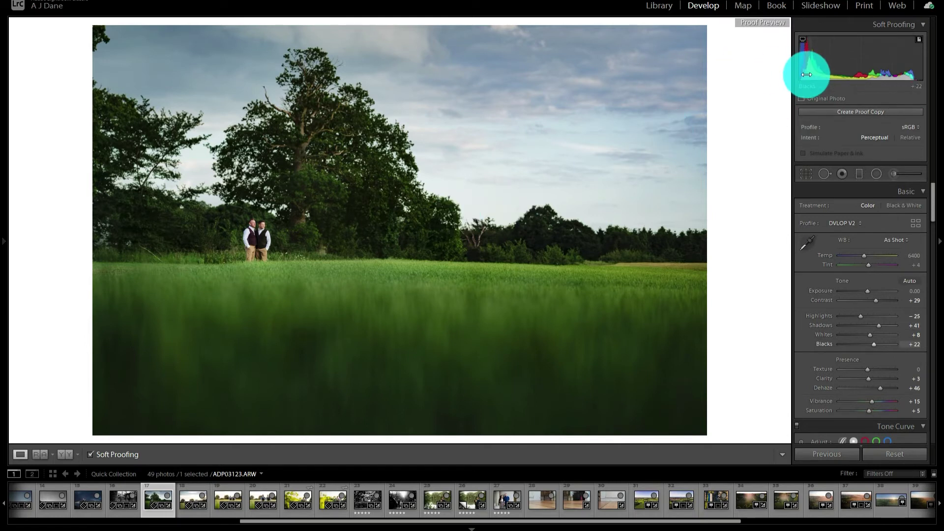
Try Blacks at +72 and Shadows at +37 on the proofed photo, undoing each change instead of creating a proof copy.
drag(806, 75, 803, 76)
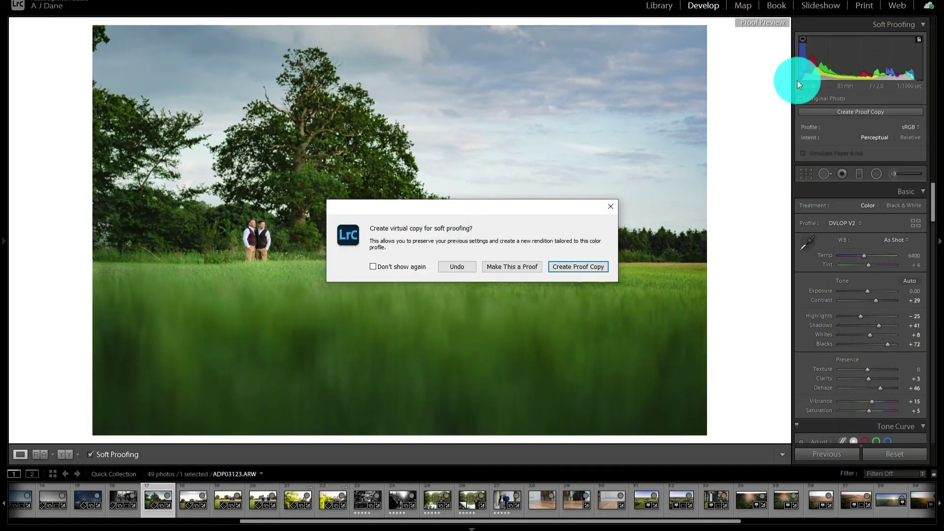
click(475, 268)
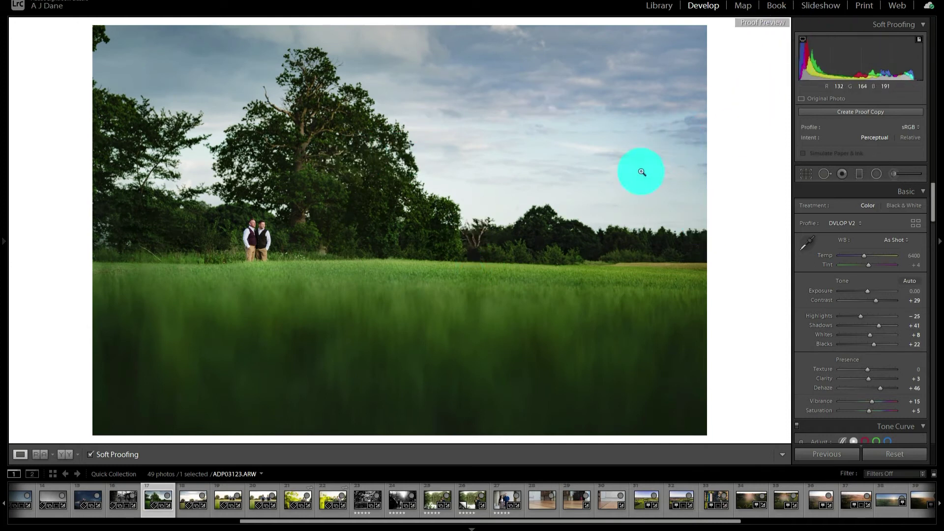
scroll(851, 265, down, 5)
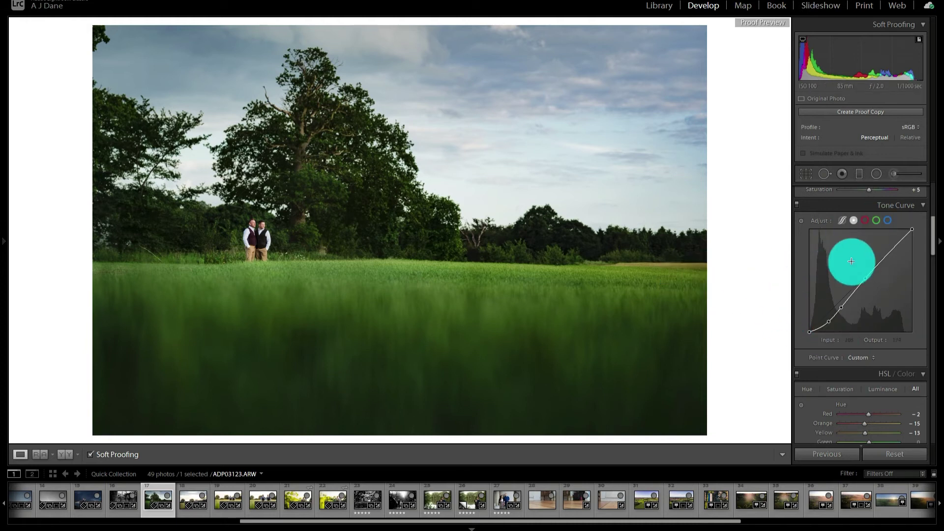
scroll(848, 260, up, 5)
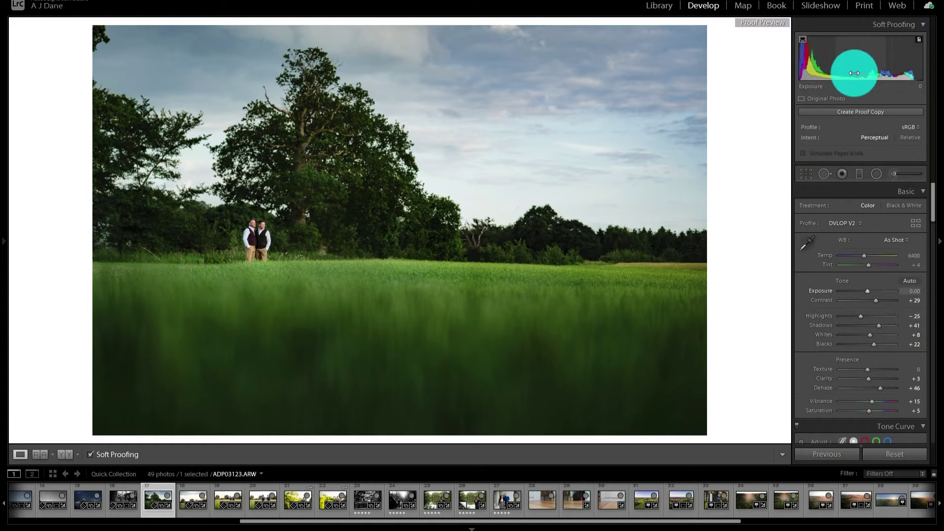
drag(819, 76, 818, 76)
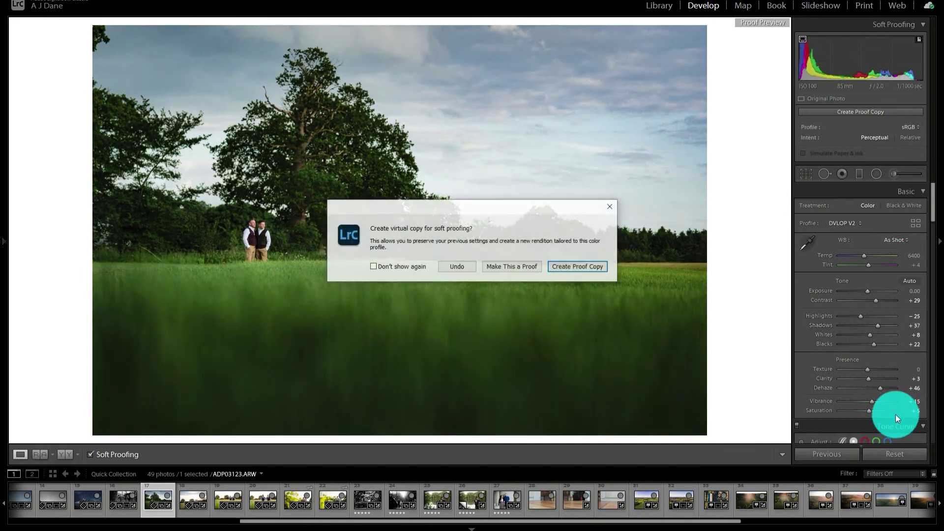
click(476, 272)
Try the HSL Red hue at -100 and the Green saturation at +50 on the proofed photo, undoing each change.
scroll(847, 274, down, 5)
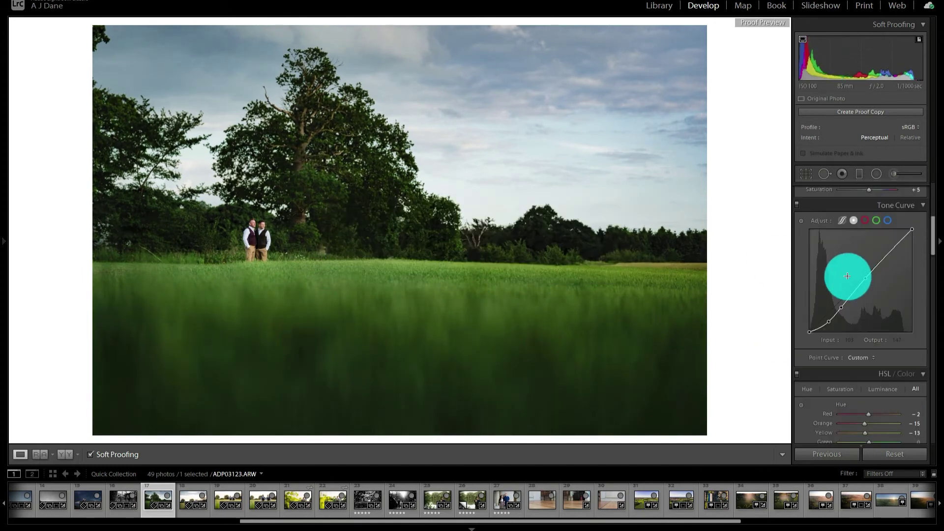
drag(867, 414, 901, 415)
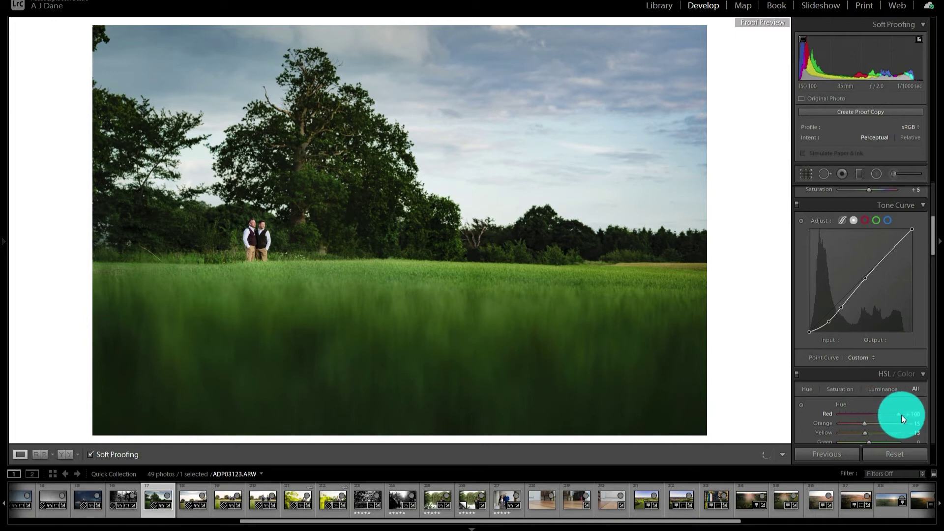
drag(840, 415, 835, 414)
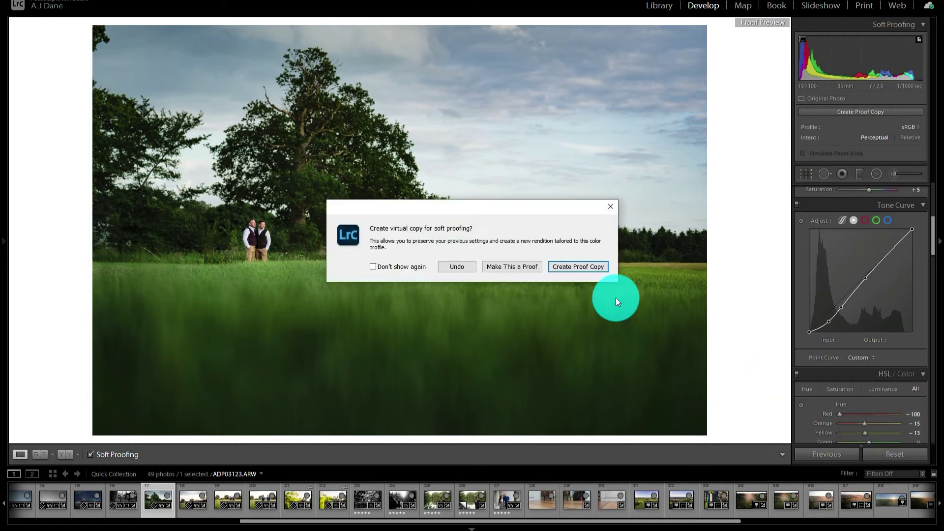
click(458, 267)
scroll(826, 330, down, 5)
drag(865, 308, 883, 316)
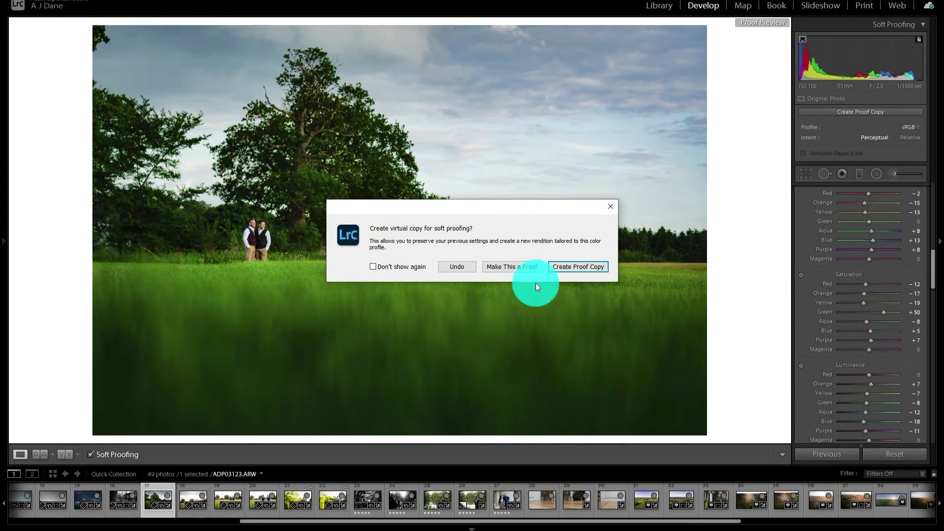
click(456, 267)
scroll(870, 281, up, 5)
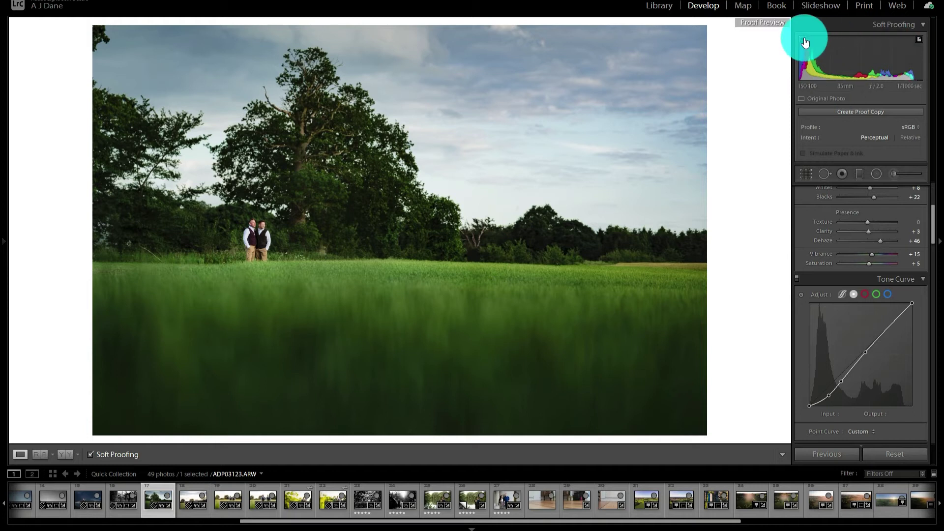
Turn on the destination gamut warning and compare it under the Adobe RGB (1998), Display P3 and sRGB proof profiles, ending on sRGB.
click(918, 42)
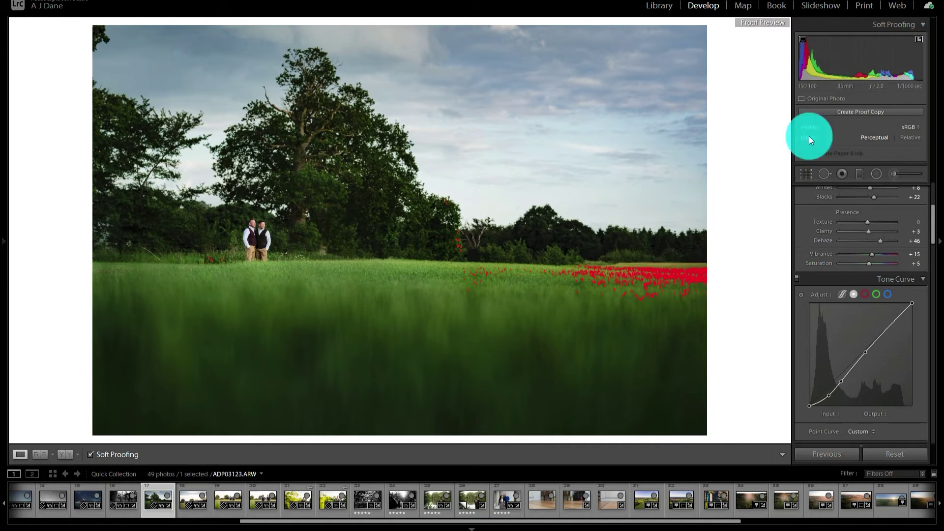
click(895, 128)
click(863, 161)
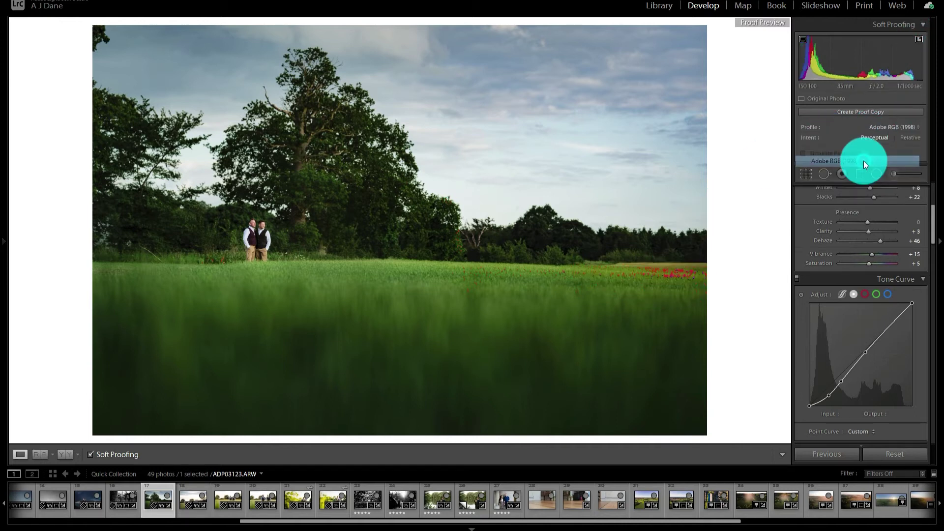
click(895, 128)
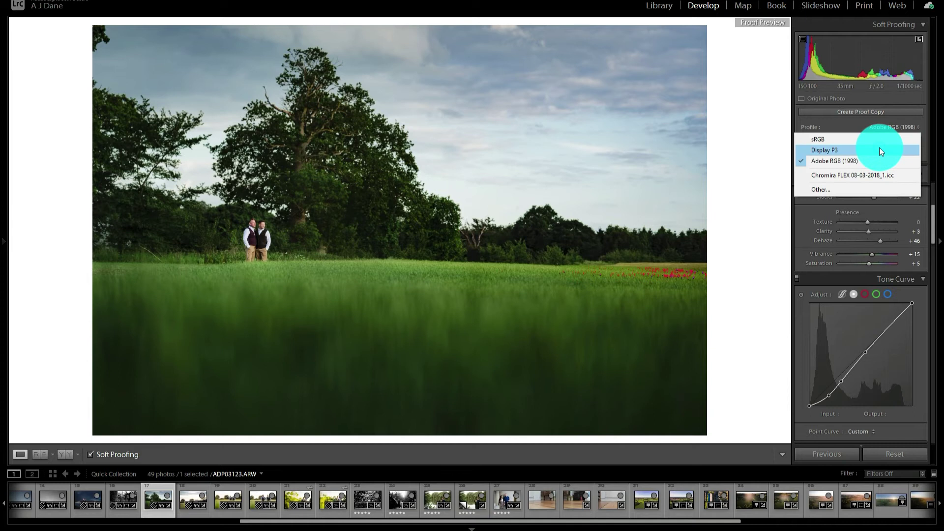
click(880, 150)
click(900, 129)
click(818, 139)
Examine the highlighted grass along the field's far edge up close, toggling the destination gamut warning off and on.
click(639, 275)
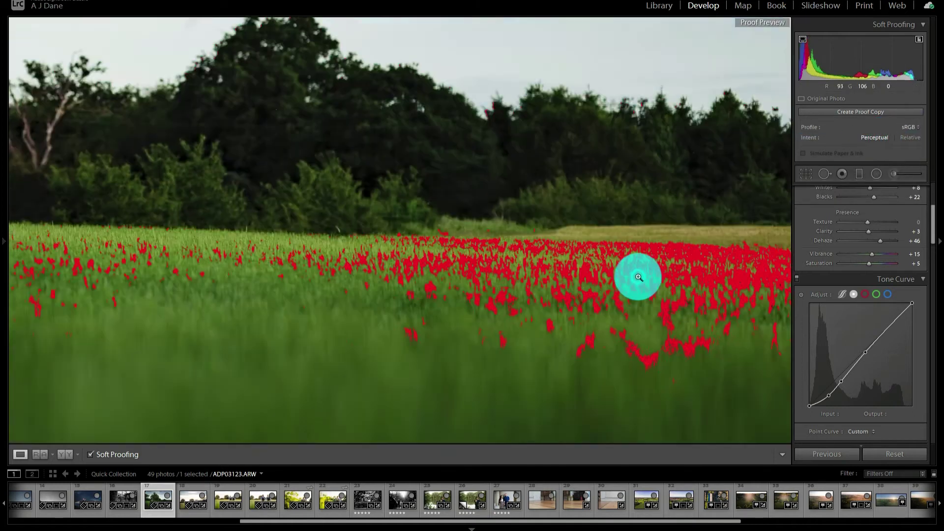
click(197, 283)
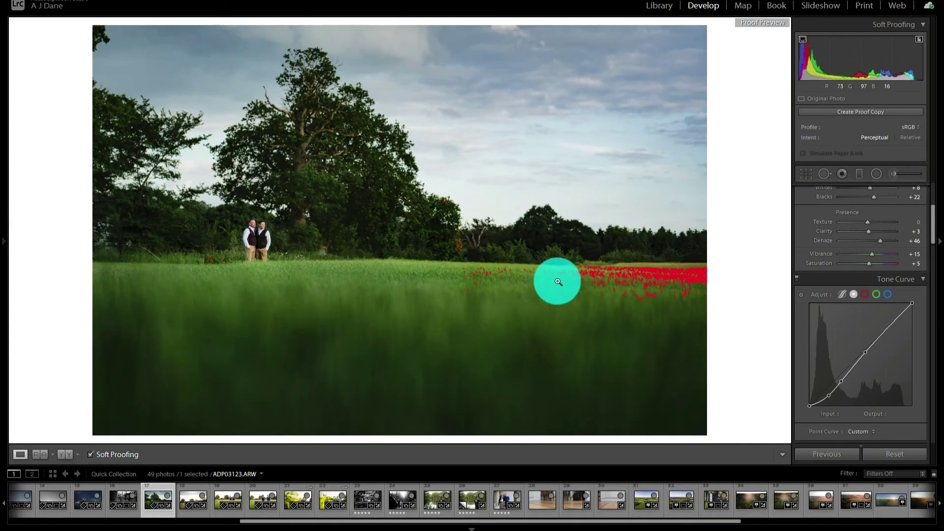
click(558, 281)
click(919, 41)
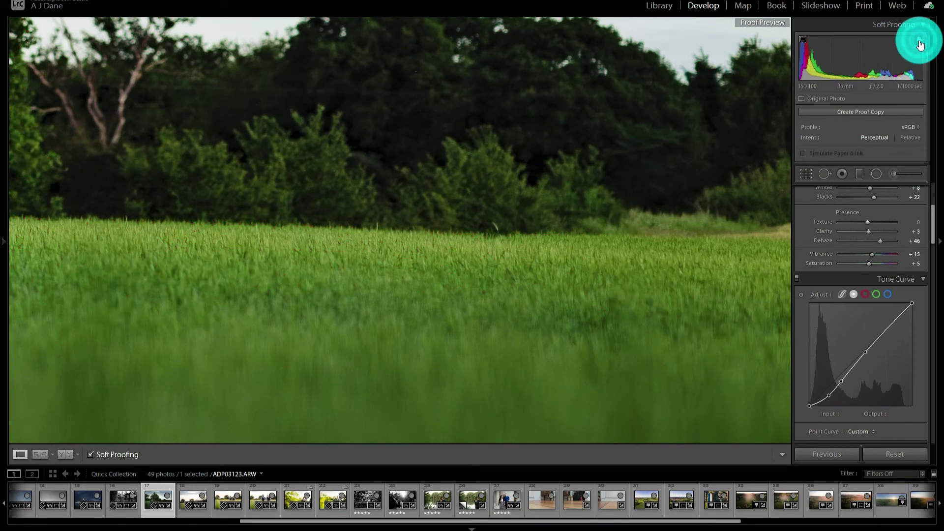
click(919, 42)
click(919, 42)
click(919, 42)
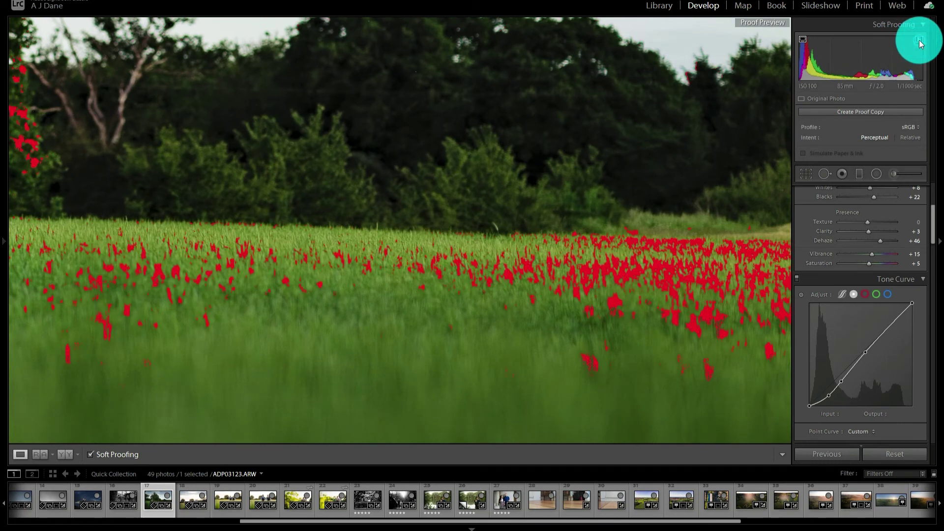
click(607, 288)
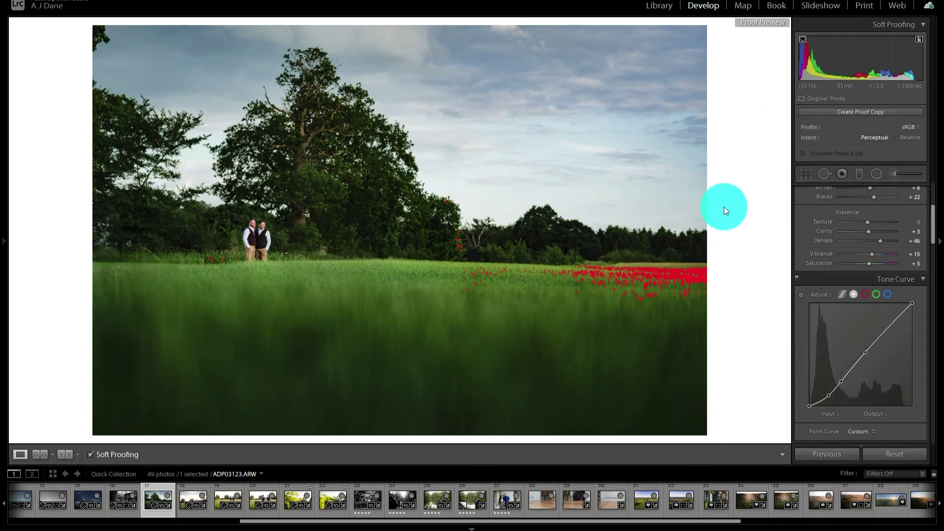
click(657, 279)
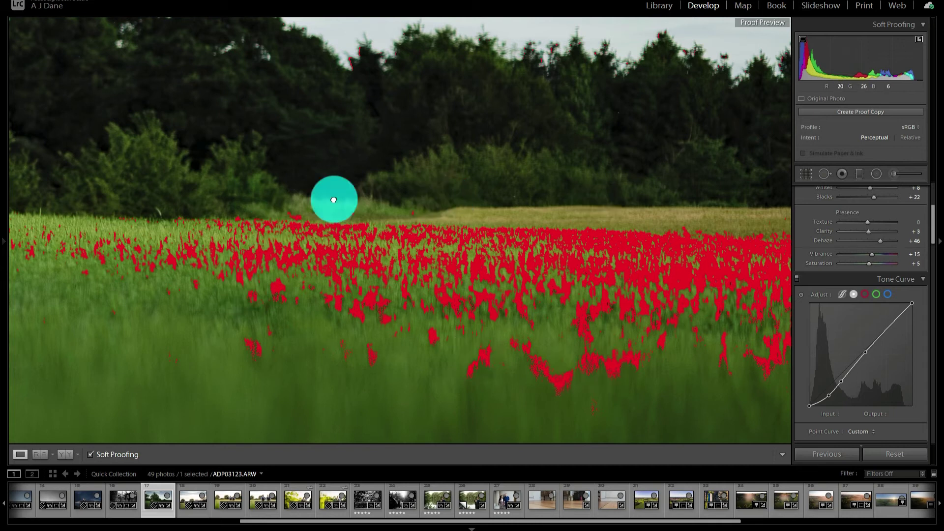
drag(699, 285, 762, 139)
Turn off the destination and monitor gamut warnings while comparing the grass under Adobe RGB (1998), Display P3 and sRGB, ending on sRGB.
click(919, 39)
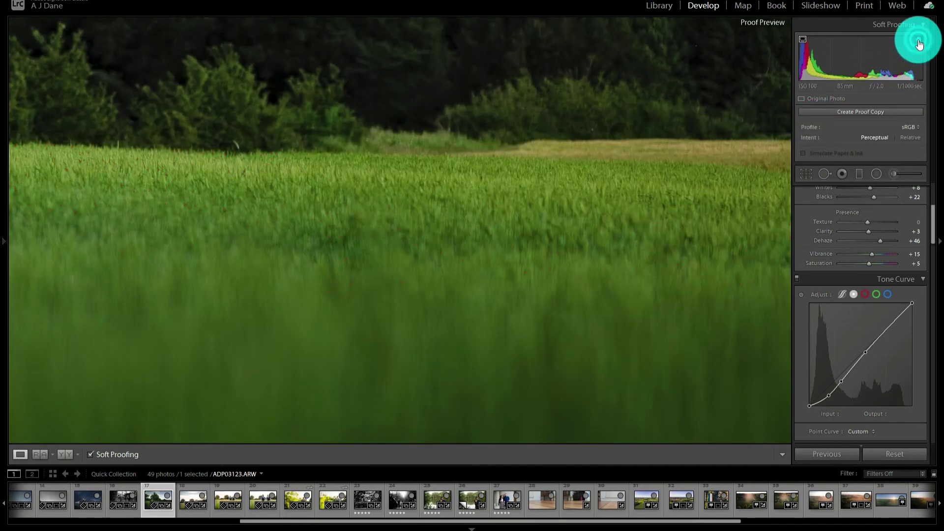
click(905, 127)
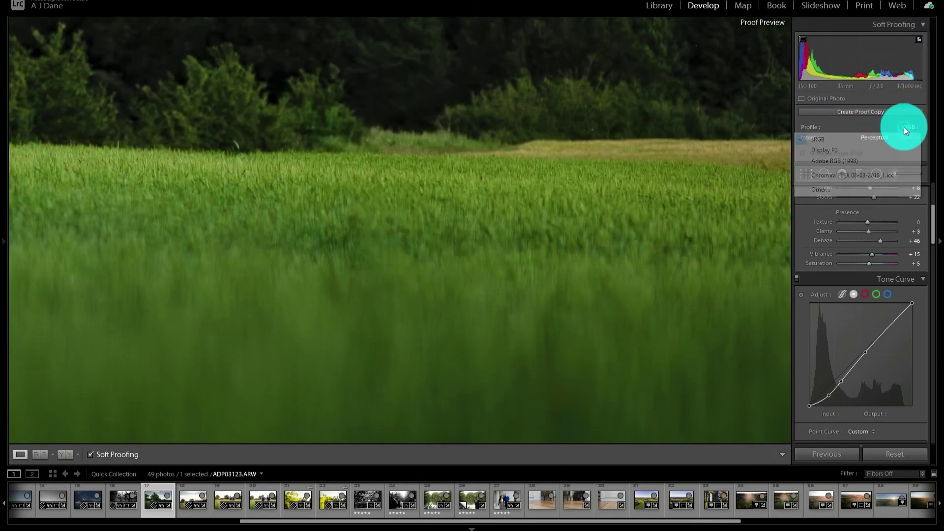
click(861, 161)
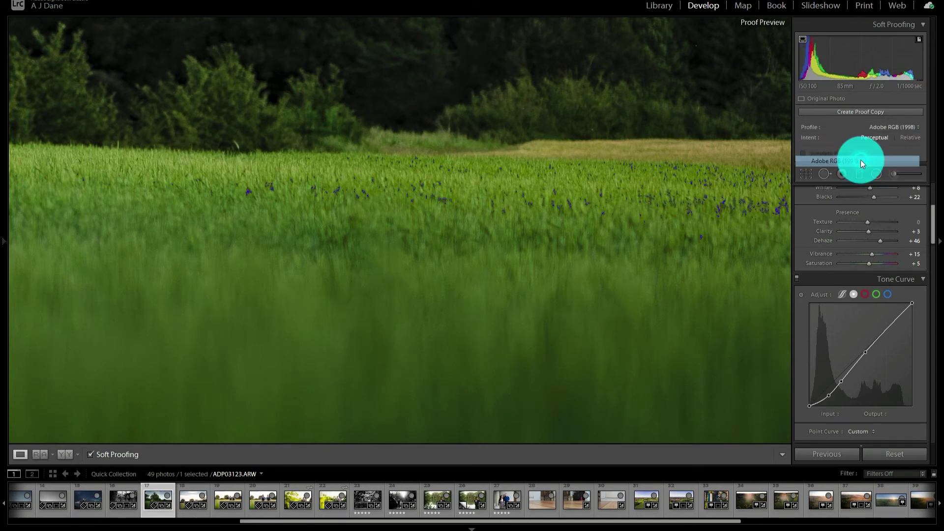
click(907, 126)
click(802, 39)
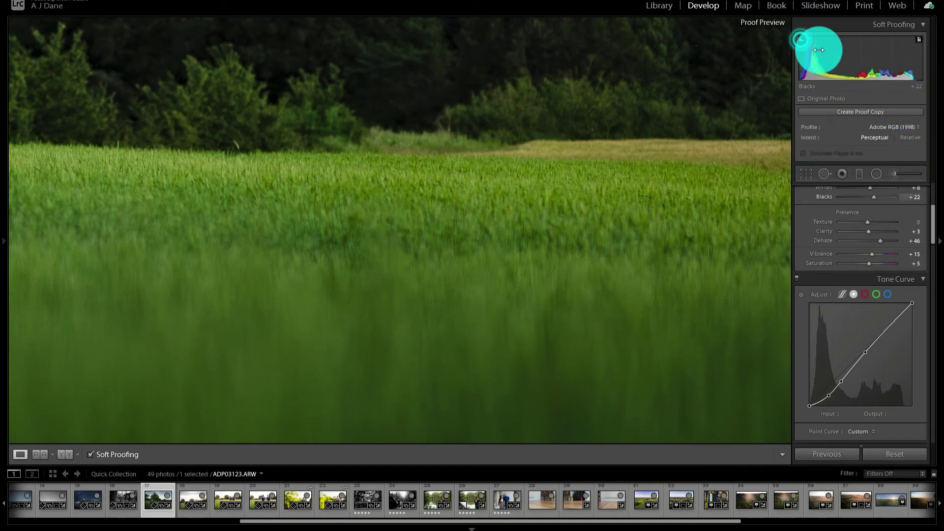
click(910, 126)
click(875, 143)
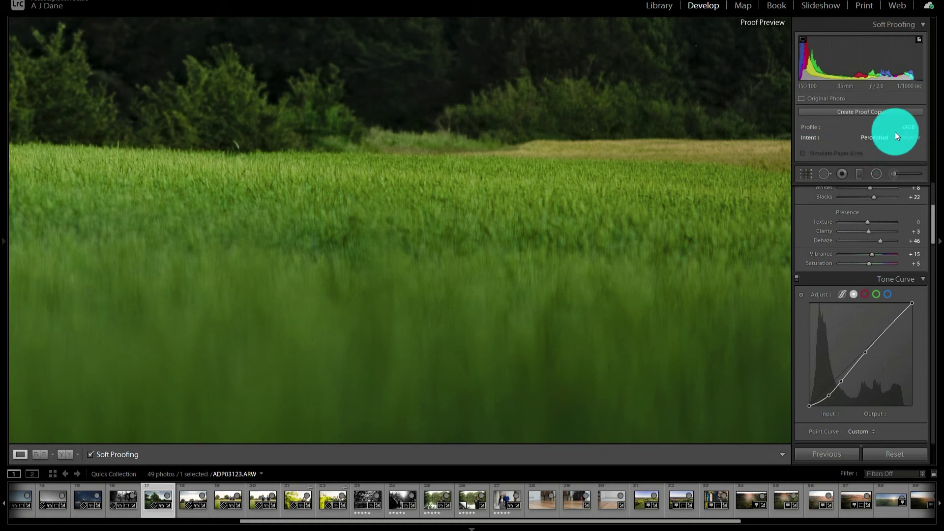
click(903, 126)
click(868, 149)
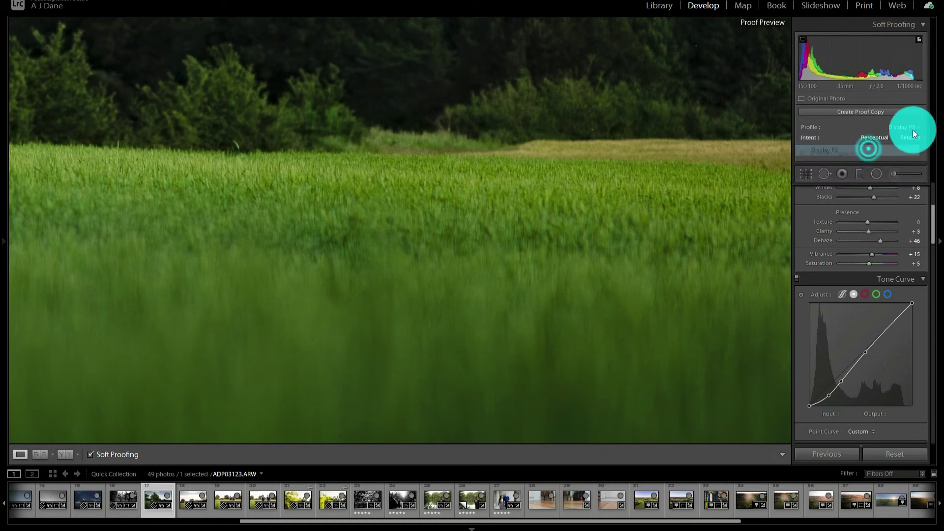
click(912, 127)
click(865, 139)
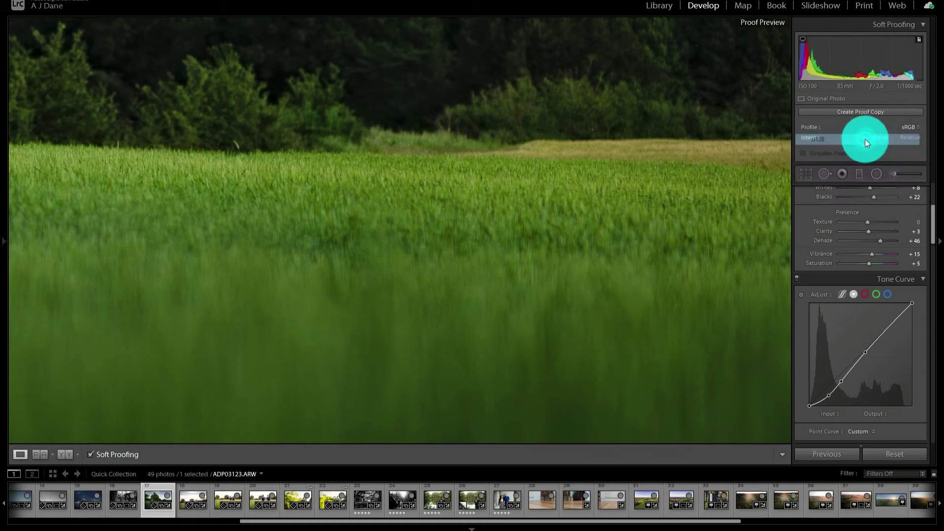
Compare the grass close-up with soft proofing off and on, leaving soft proofing enabled.
click(91, 456)
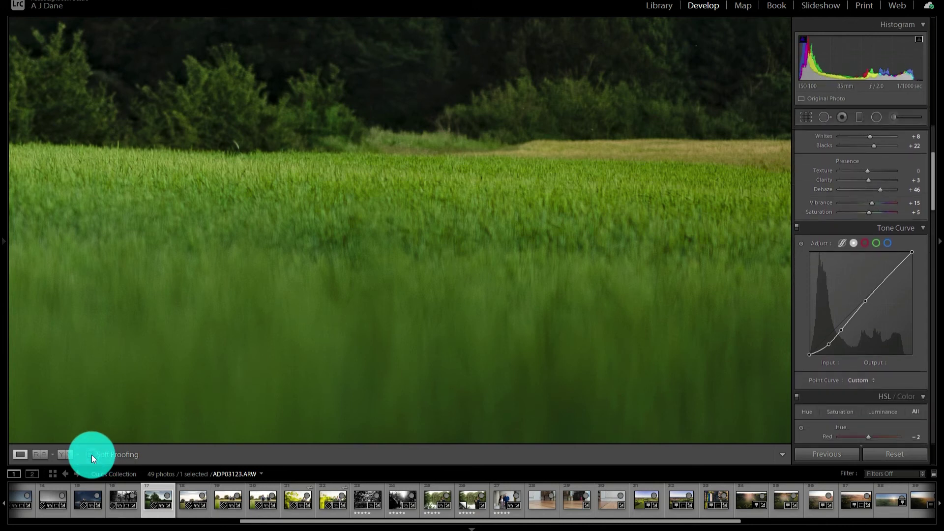
click(91, 455)
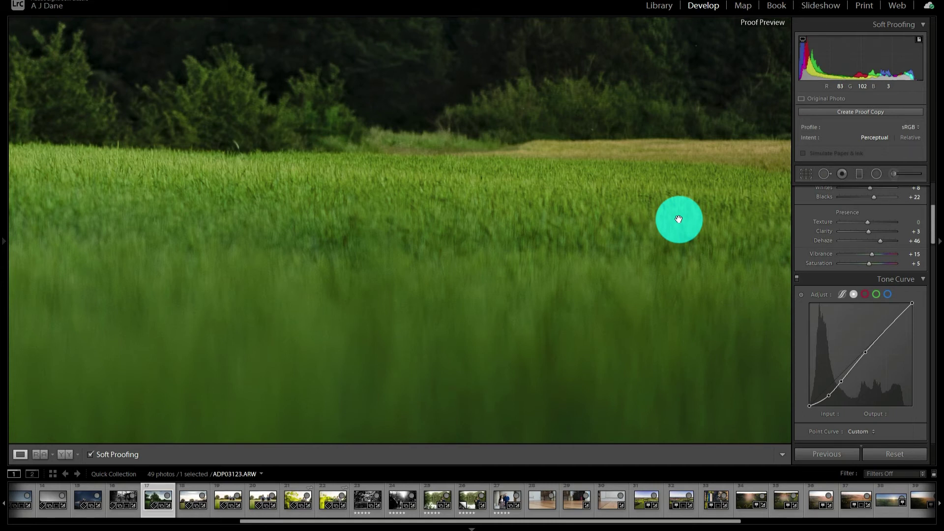
click(678, 220)
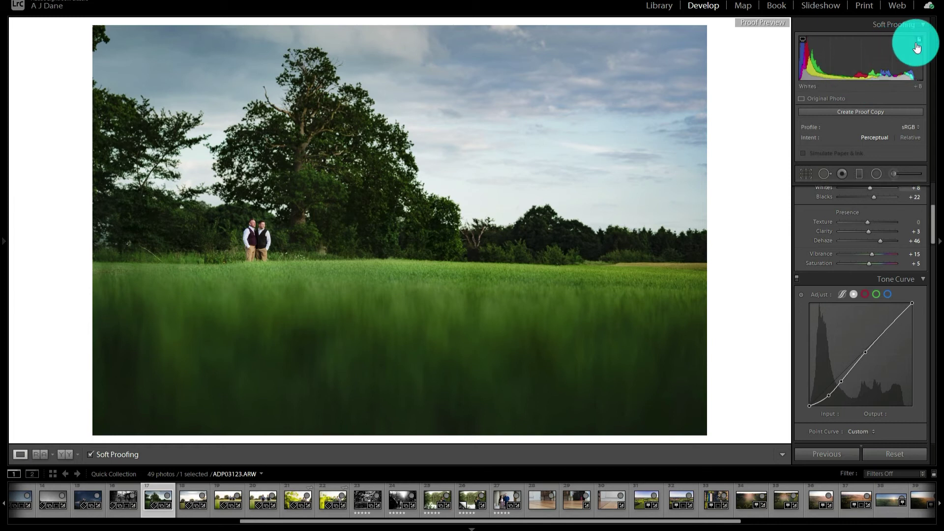
Turn the destination gamut warning back on and look through the HSL and Basic adjustments.
mouse_move(916, 46)
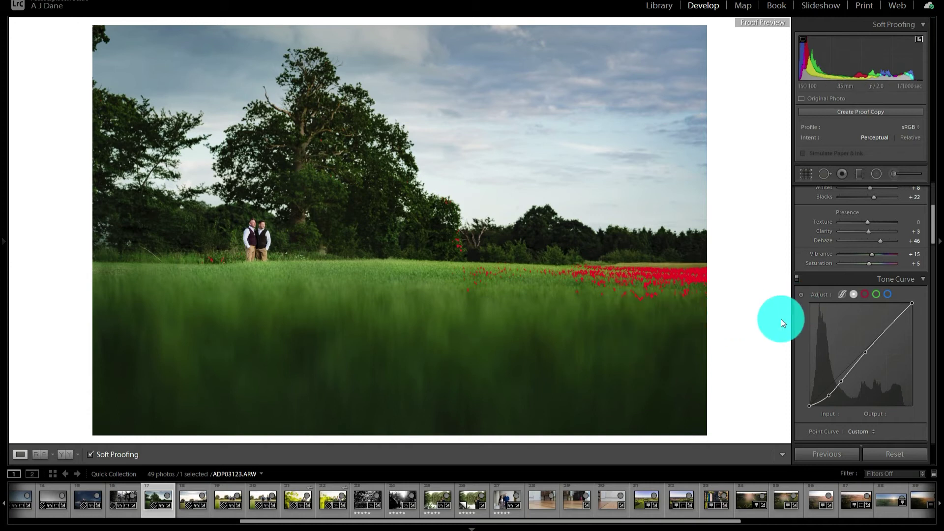
scroll(848, 298, down, 5)
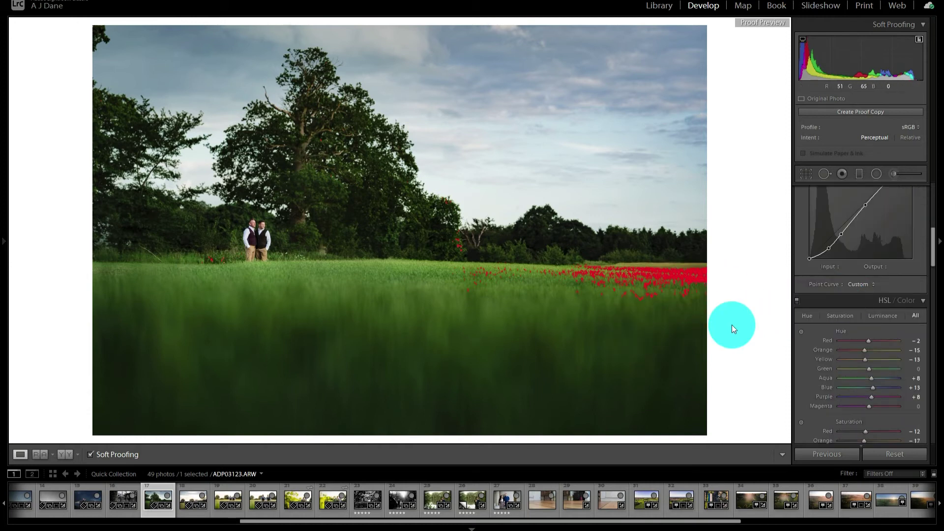
scroll(836, 369, down, 5)
scroll(820, 370, up, 5)
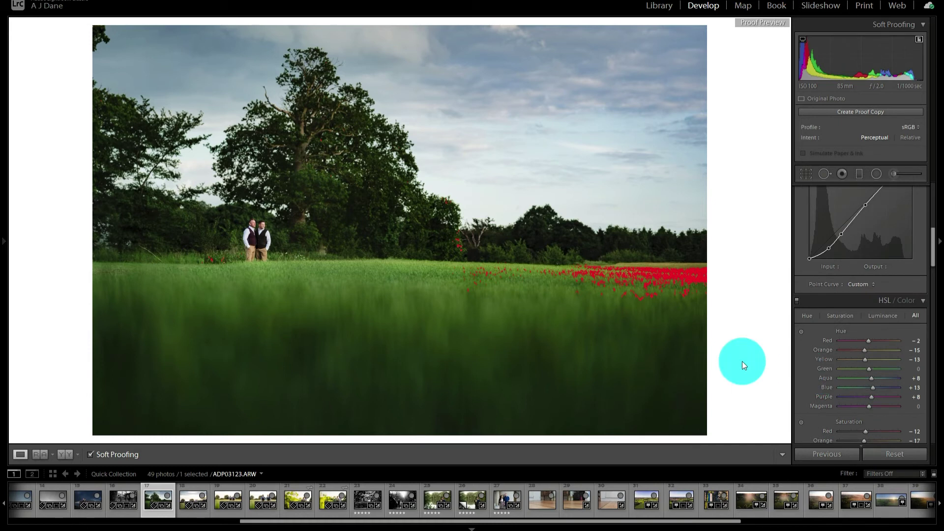
scroll(791, 325, up, 5)
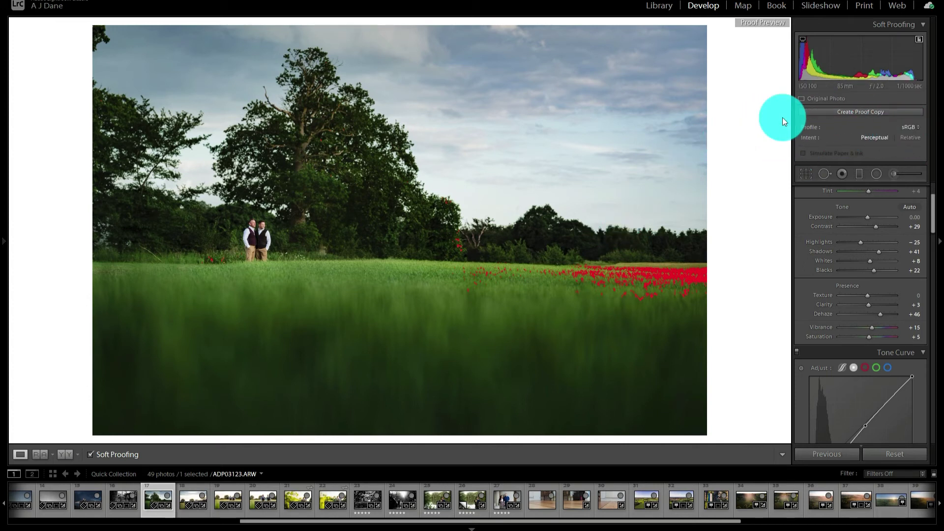
Open the Windows Colour Management settings and list all colour profiles installed on the system.
key(super)
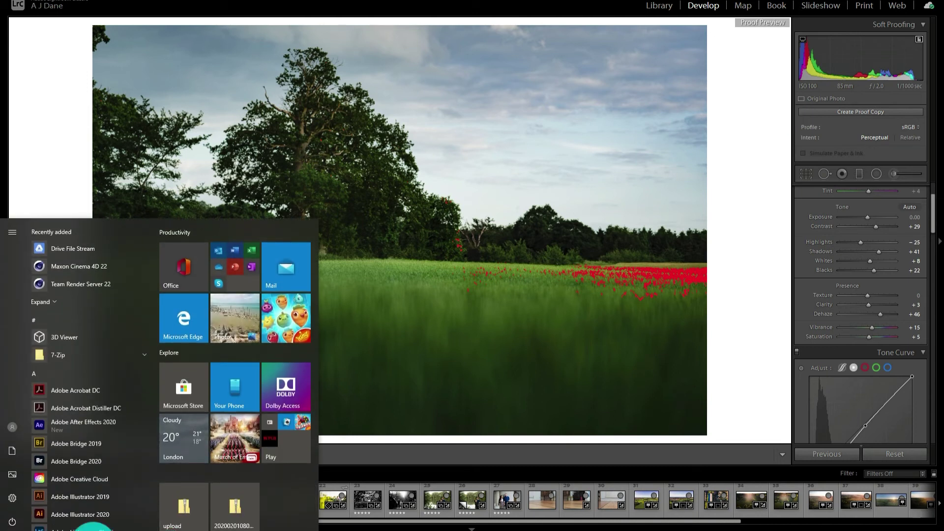
text(colo)
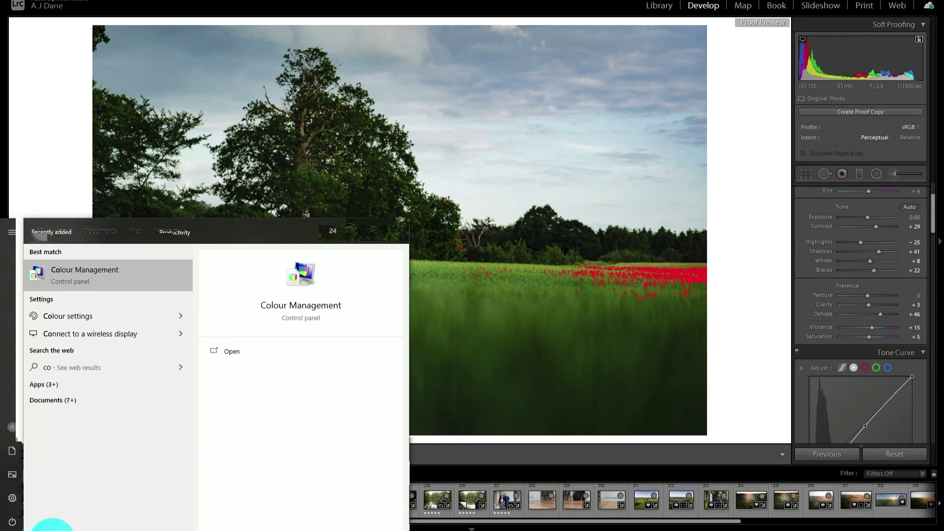
click(127, 276)
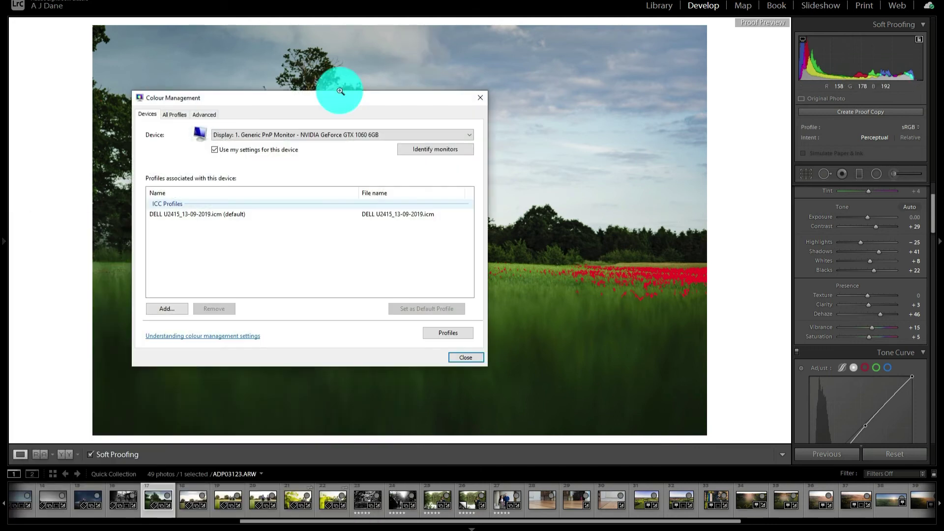
click(173, 116)
drag(249, 101, 426, 45)
Browse the installed colour profiles and select 1FS_OmegaRag_Canon-Pro4000_Digitallab_16-01-19.icm to view its description.
scroll(633, 102, down, 3)
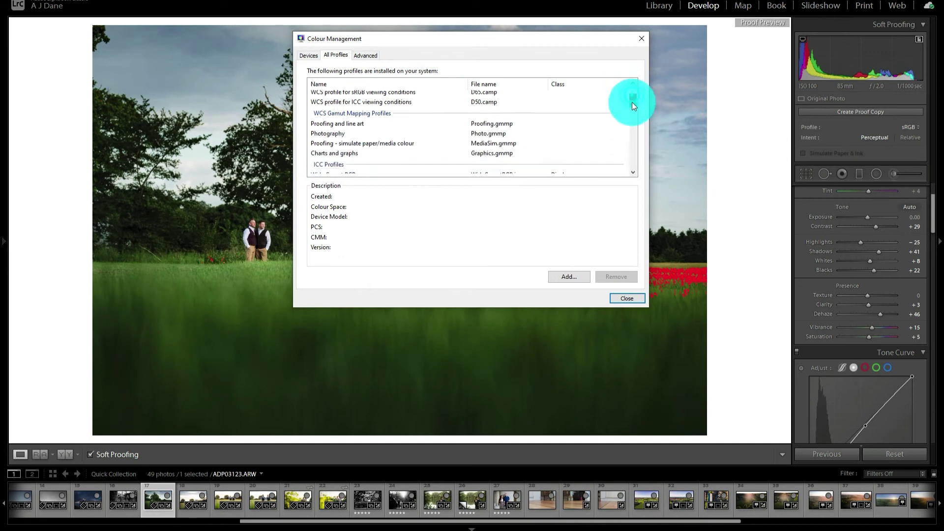
scroll(634, 102, up, 1)
drag(634, 102, 634, 102)
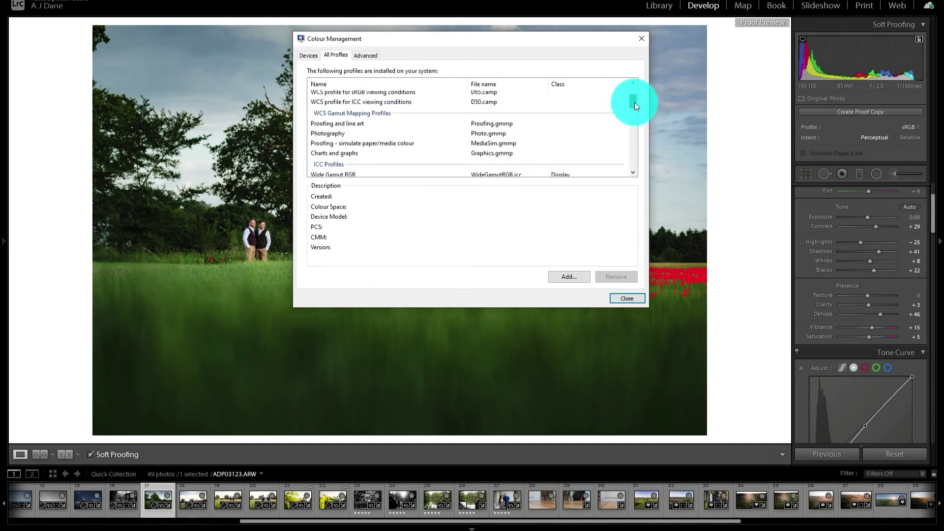
drag(634, 102, 625, 144)
click(373, 120)
scroll(368, 131, up, 6)
scroll(368, 129, down, 10)
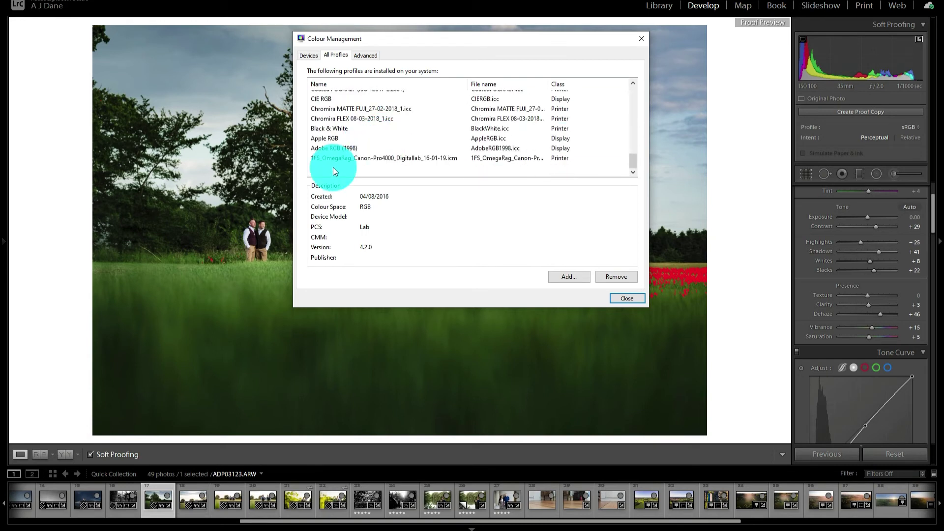
click(354, 158)
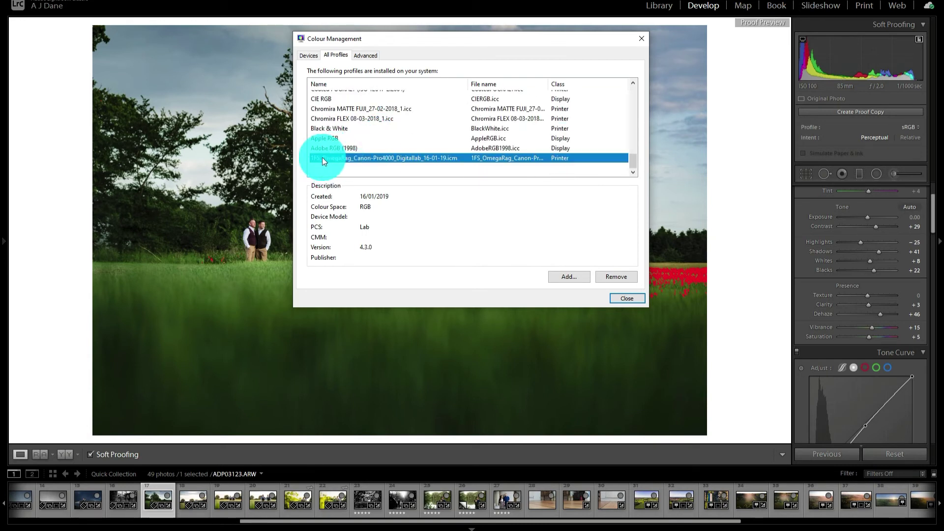
Close the Colour Management settings, add Chromira FLEX 08-03-2018_1.icc to the soft-proofing profiles and proof the photo with it.
click(627, 298)
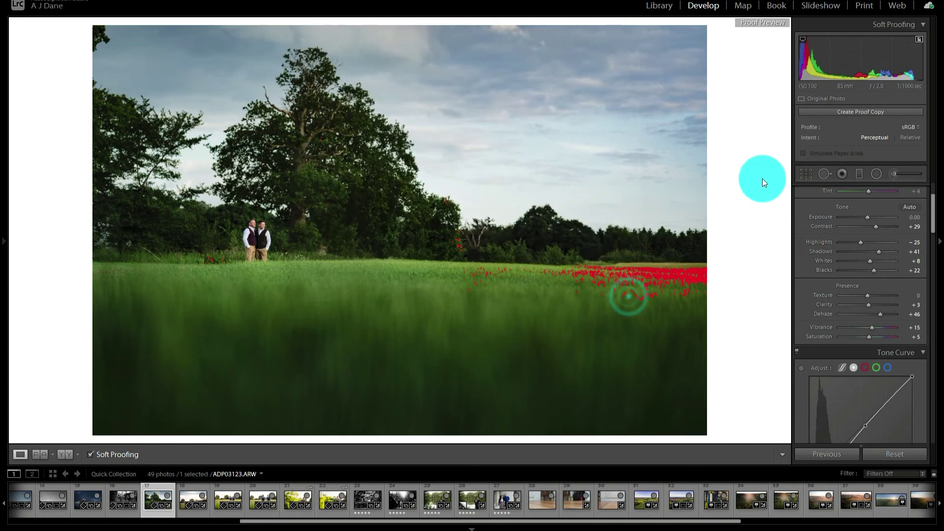
click(902, 127)
click(819, 189)
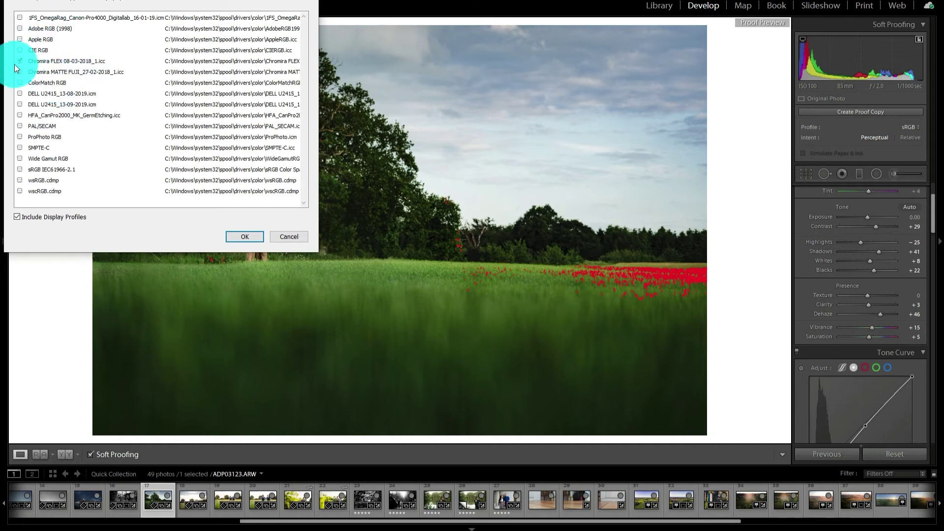
click(21, 72)
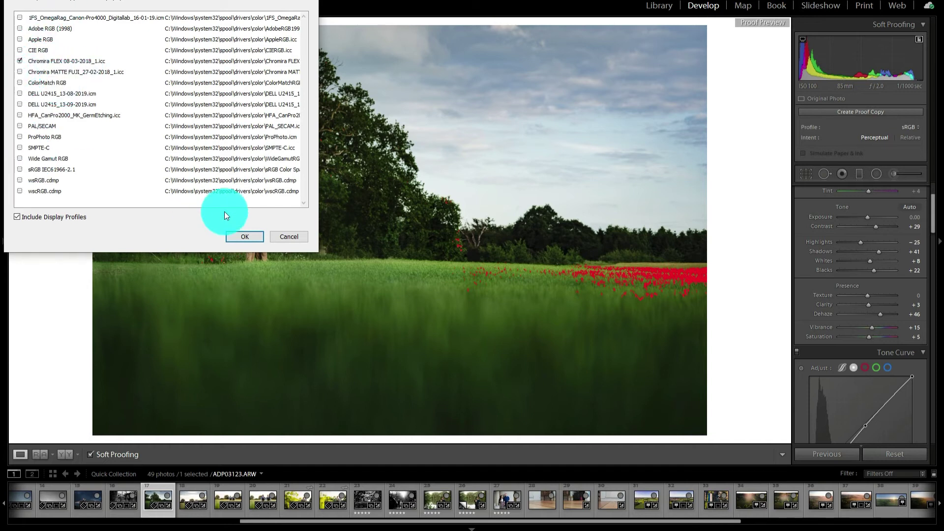
click(253, 237)
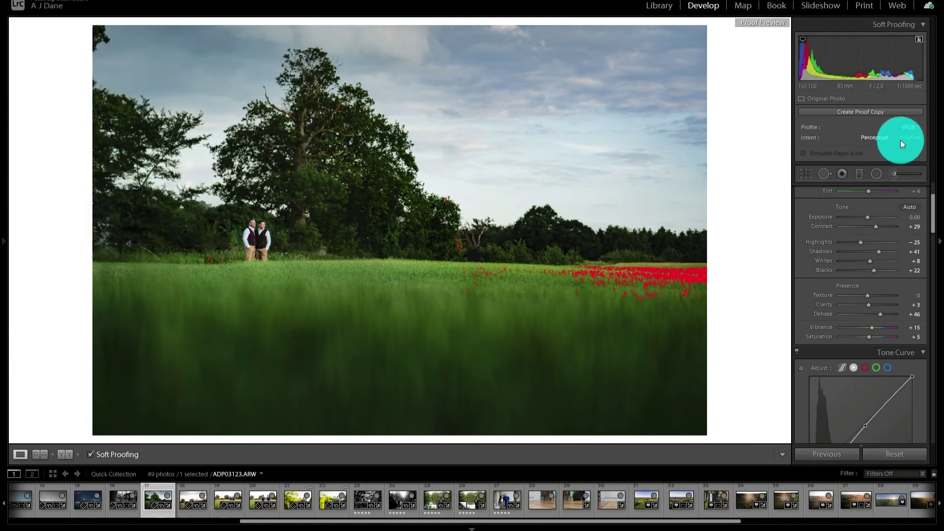
click(908, 127)
click(869, 180)
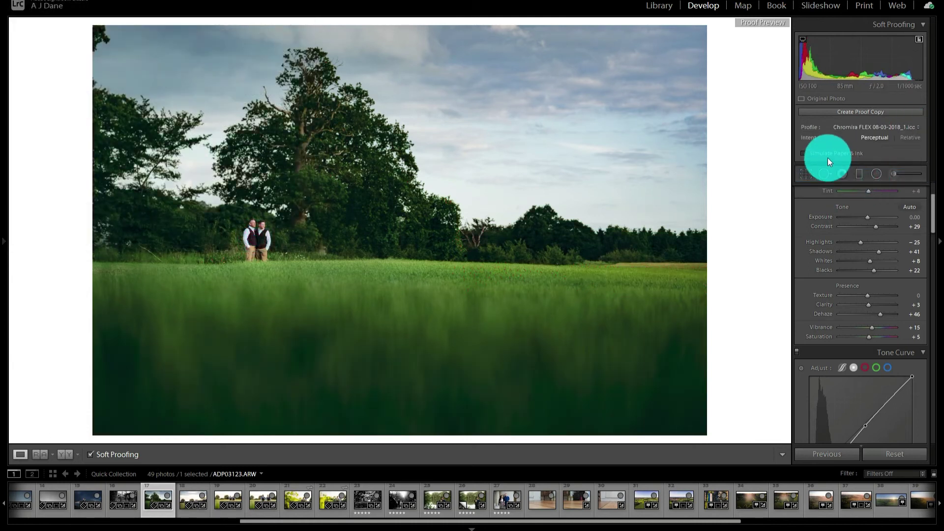
Compare the Chromira FLEX proof repeatedly with Simulate Paper & Ink on and off, leaving it off.
click(803, 152)
click(803, 152)
click(804, 153)
click(803, 153)
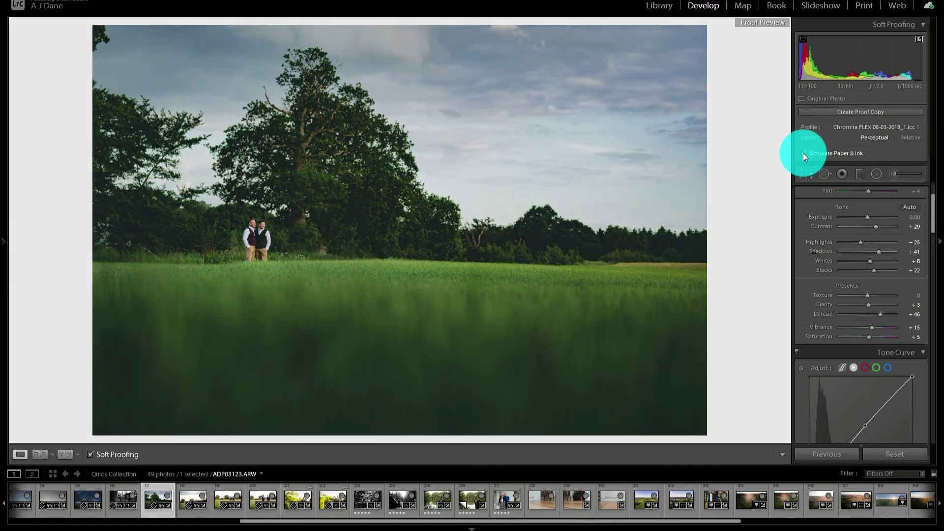
click(803, 153)
click(803, 152)
click(803, 153)
click(803, 153)
click(803, 152)
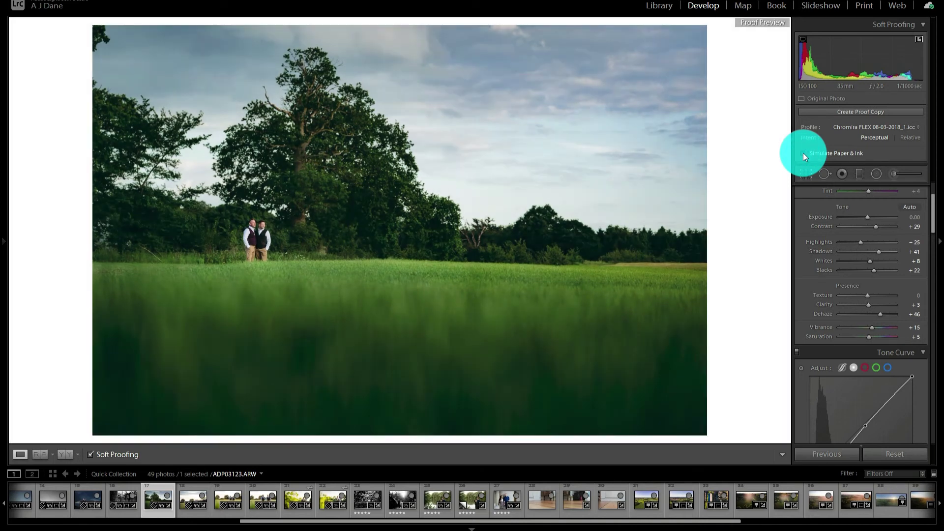
click(803, 152)
click(803, 153)
click(803, 153)
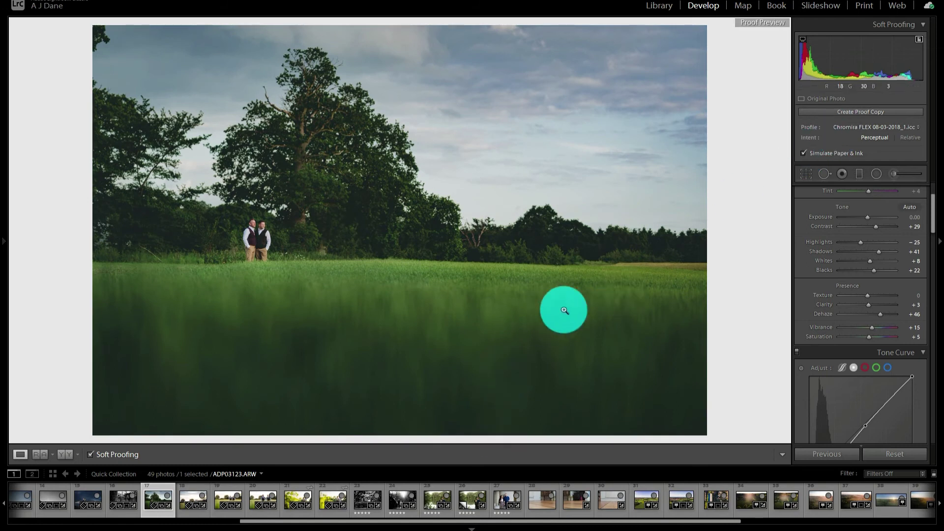
click(802, 155)
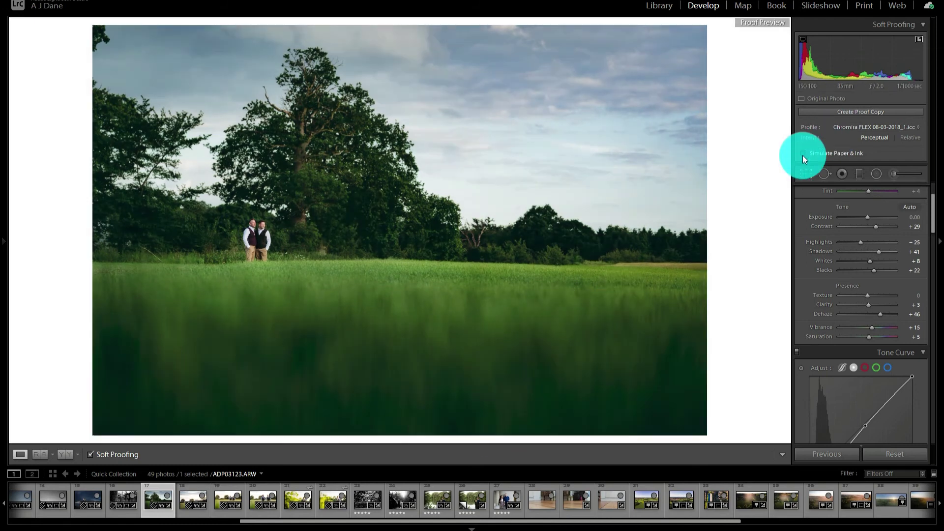
Compare the Relative and Perceptual intents with and without paper simulation, leaving Perceptual selected and Simulate Paper & Ink enabled.
click(909, 138)
click(802, 154)
click(802, 154)
click(873, 137)
click(803, 154)
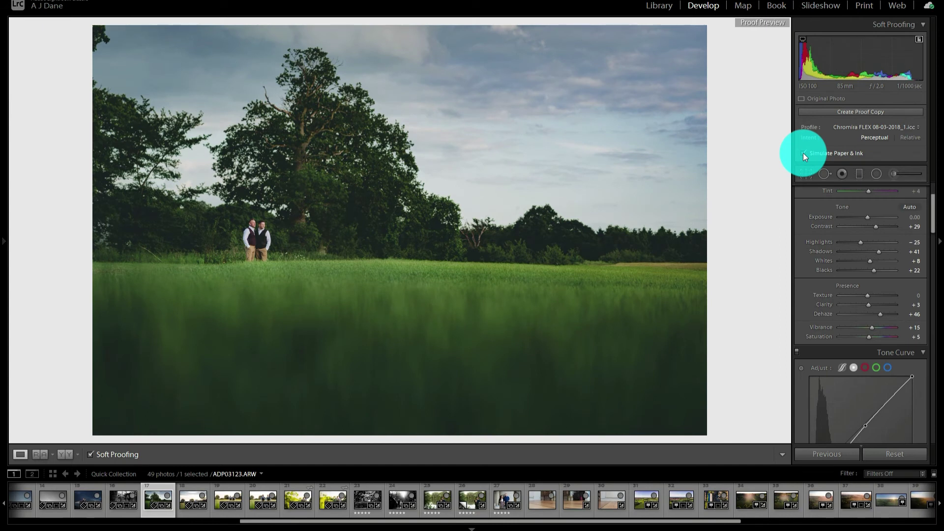
click(803, 153)
click(803, 153)
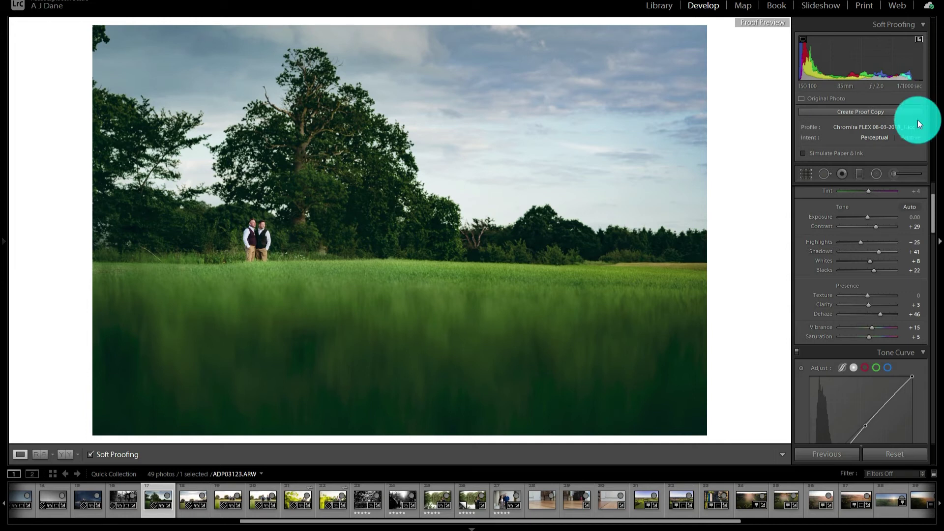
click(803, 153)
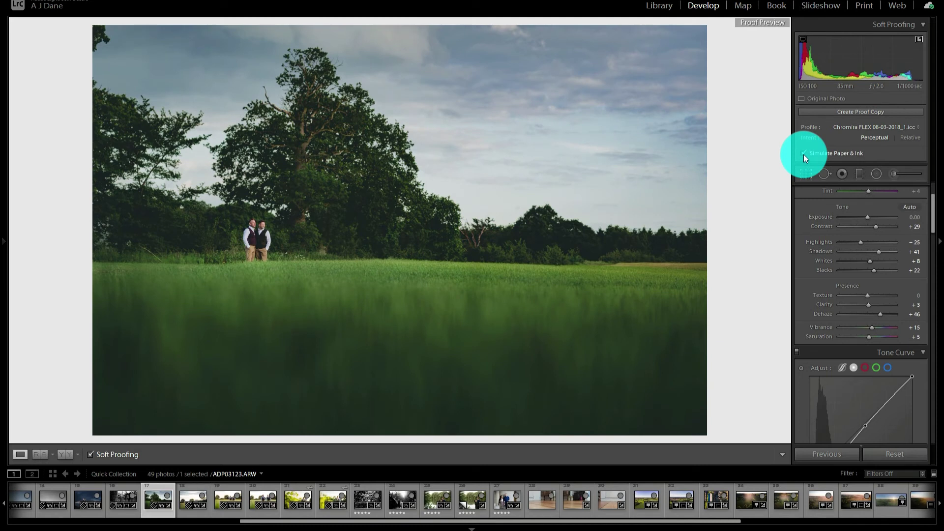
Switch the proof profile to sRGB and add sRGB IEC61966-2.1 to the available proofing profiles.
click(881, 127)
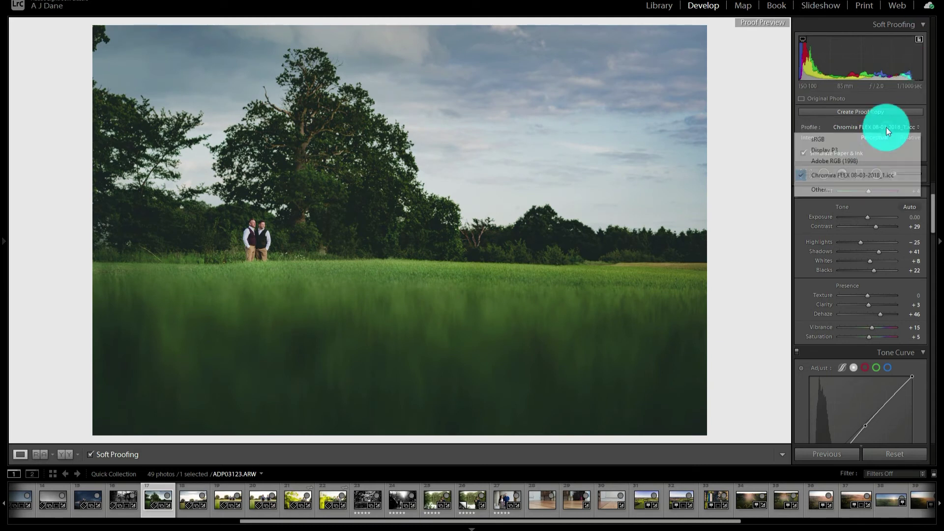
click(862, 142)
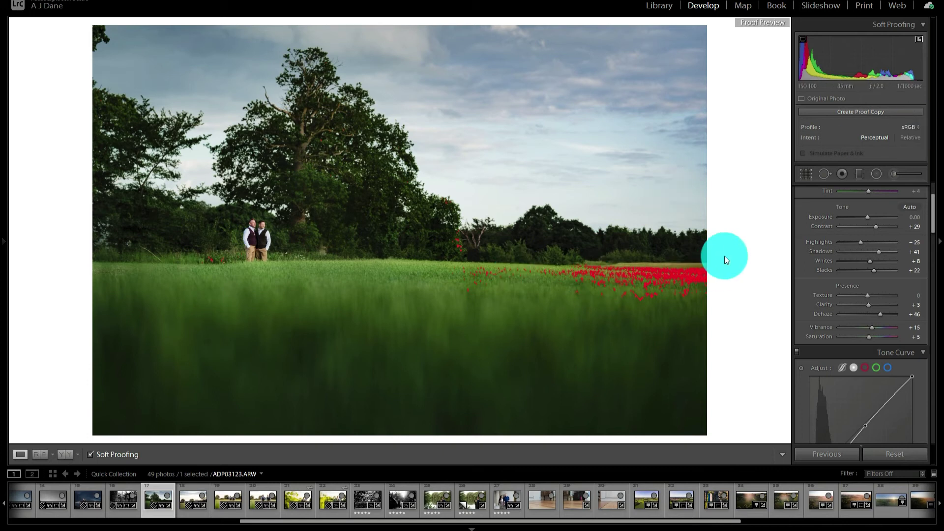
click(907, 126)
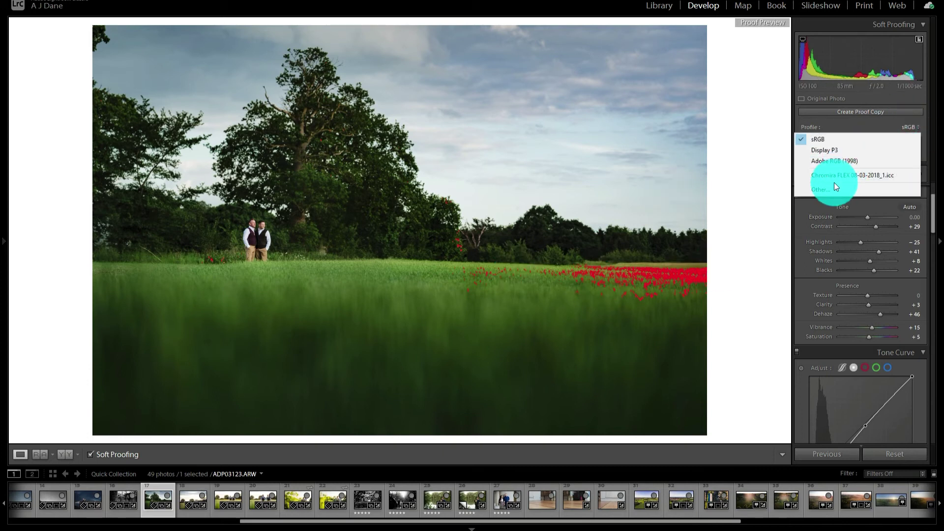
click(818, 186)
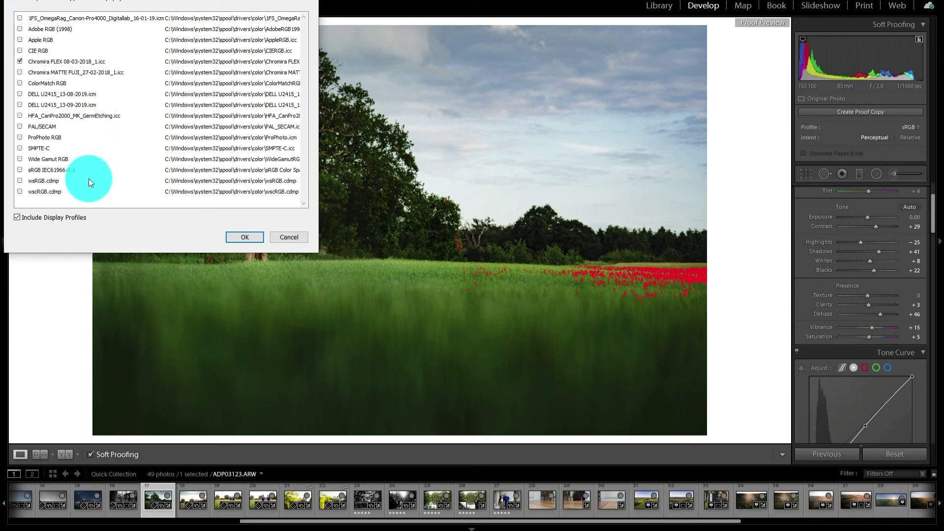
click(21, 170)
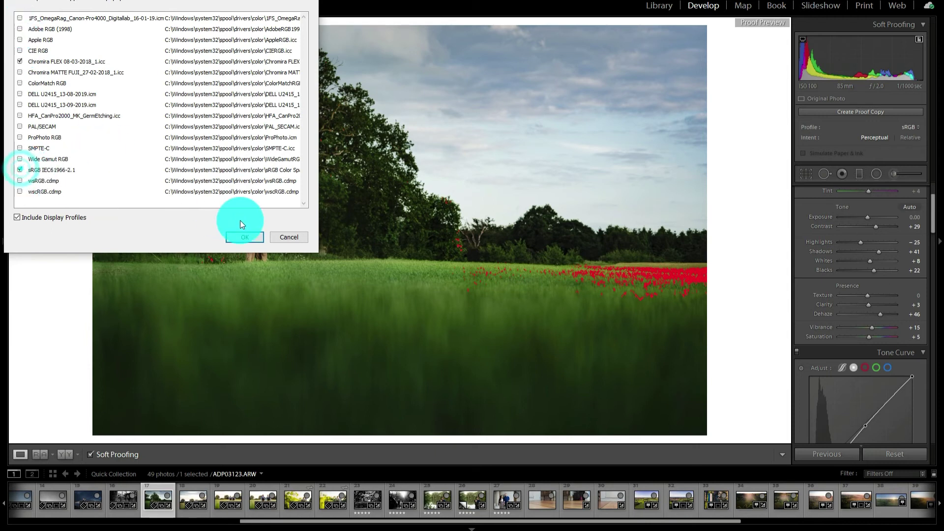
click(238, 237)
Compare the proof in Chromira FLEX 08-03-2018_1.icc with sRGB IEC61966-2.1, leaving the sRGB one selected.
click(895, 125)
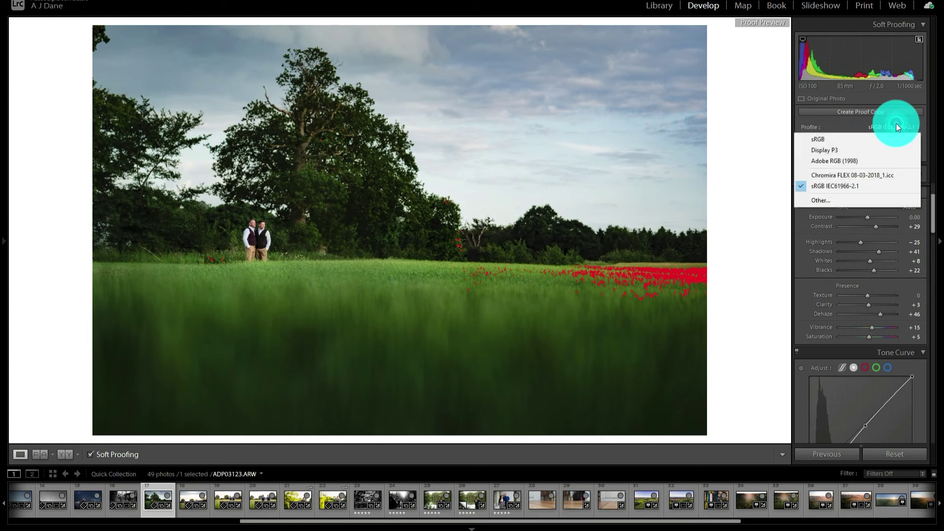
click(857, 175)
click(885, 127)
click(839, 186)
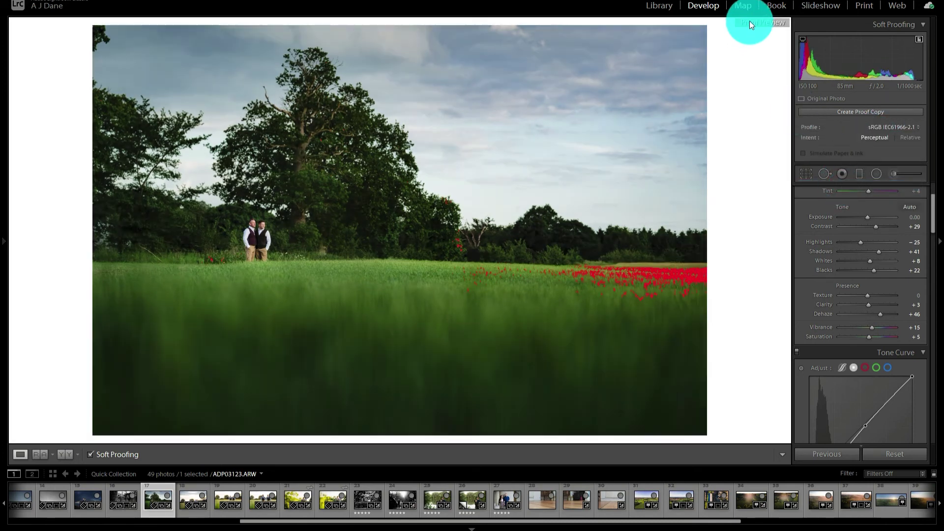
Open the Print module and set the print job's colour management profile to Chromira FLEX 08-03-2018_1.icc.
click(859, 9)
scroll(830, 297, down, 10)
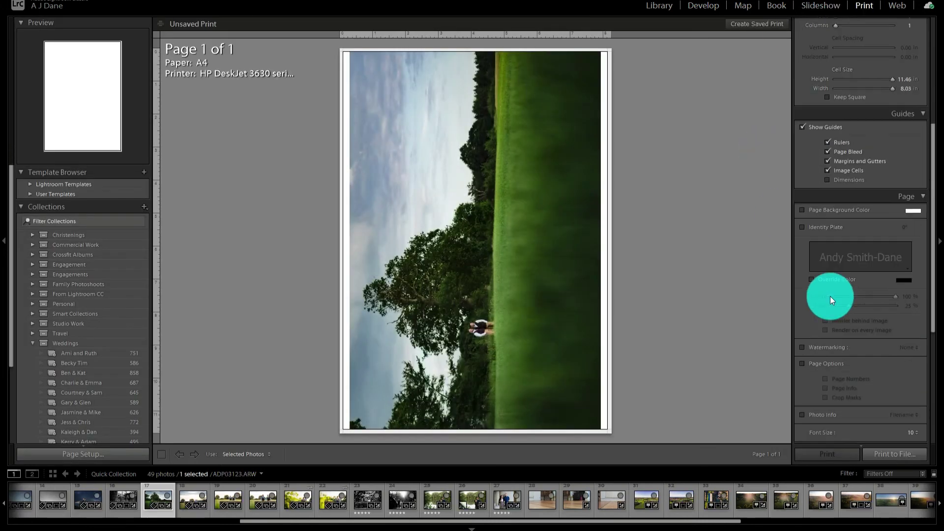
click(936, 308)
click(938, 255)
drag(933, 246, 916, 270)
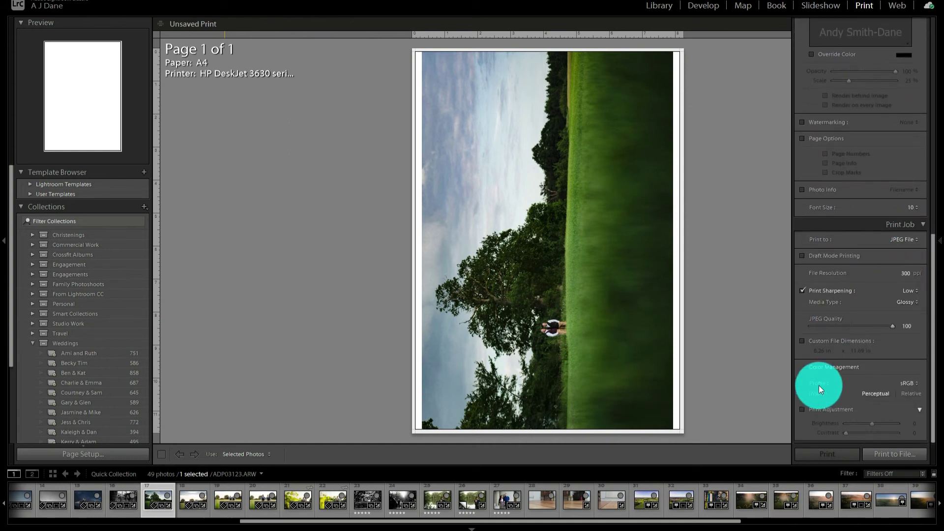
click(909, 383)
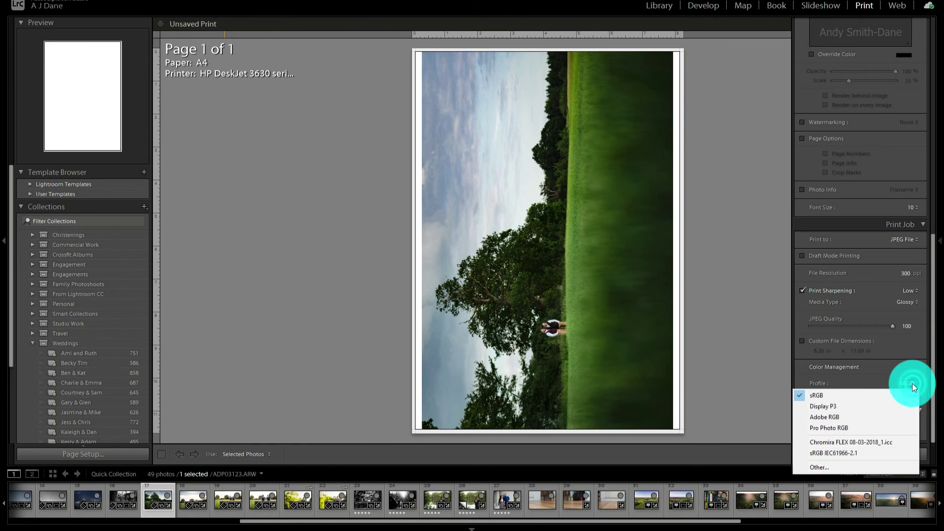
click(866, 389)
click(906, 383)
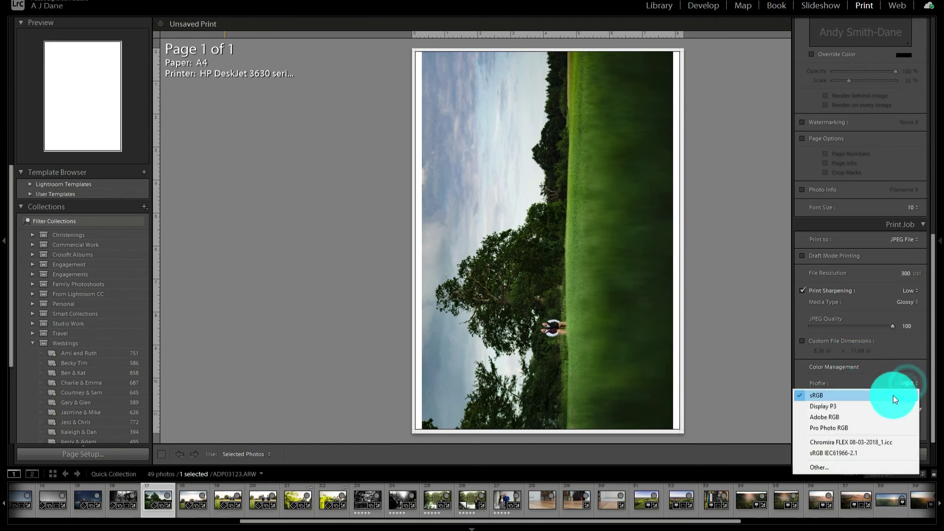
click(853, 443)
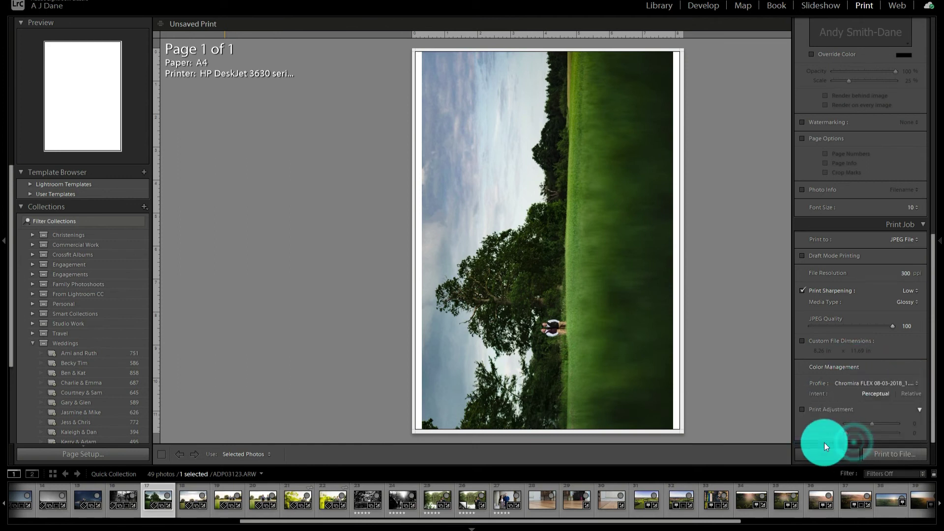
Try a print adjustment with altered brightness, turn the adjustment back off and choose the Relative rendering intent.
click(800, 410)
mouse_move(871, 423)
mouse_down()
mouse_move(894, 427)
mouse_move(866, 423)
mouse_up()
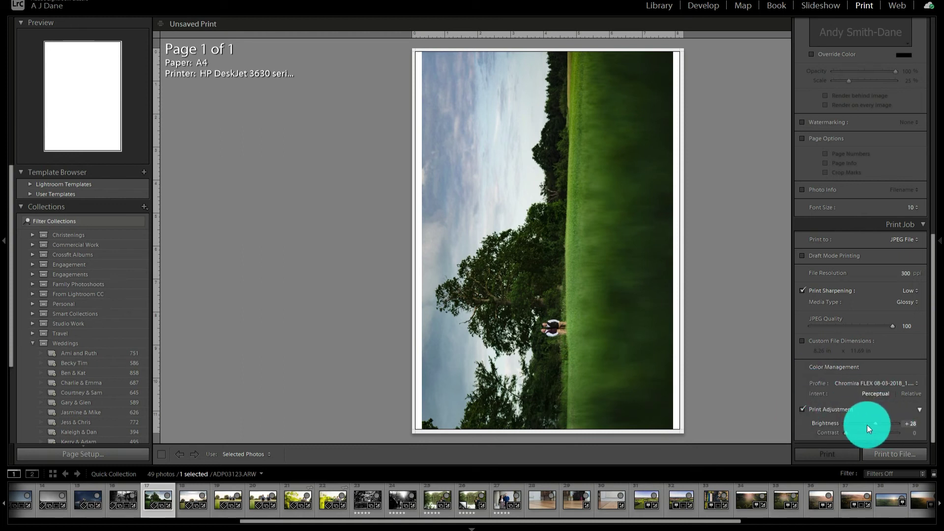
click(804, 410)
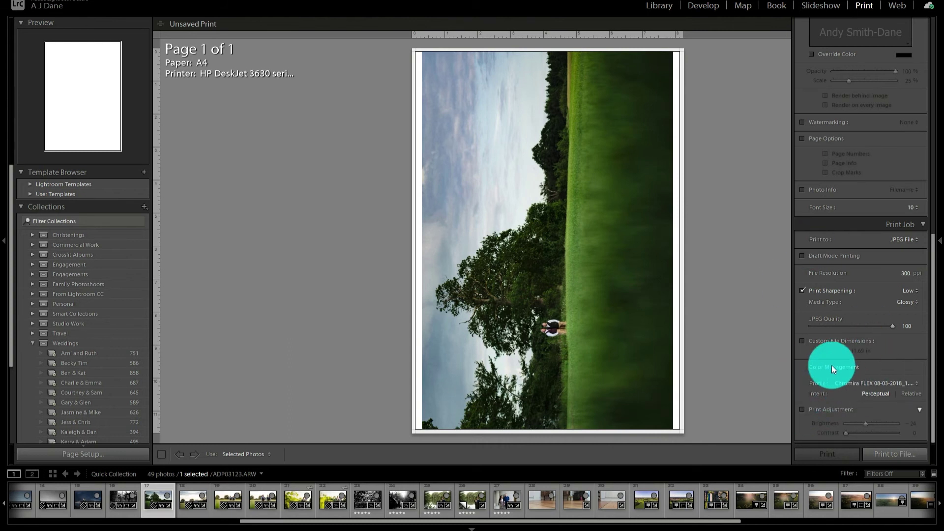
click(906, 395)
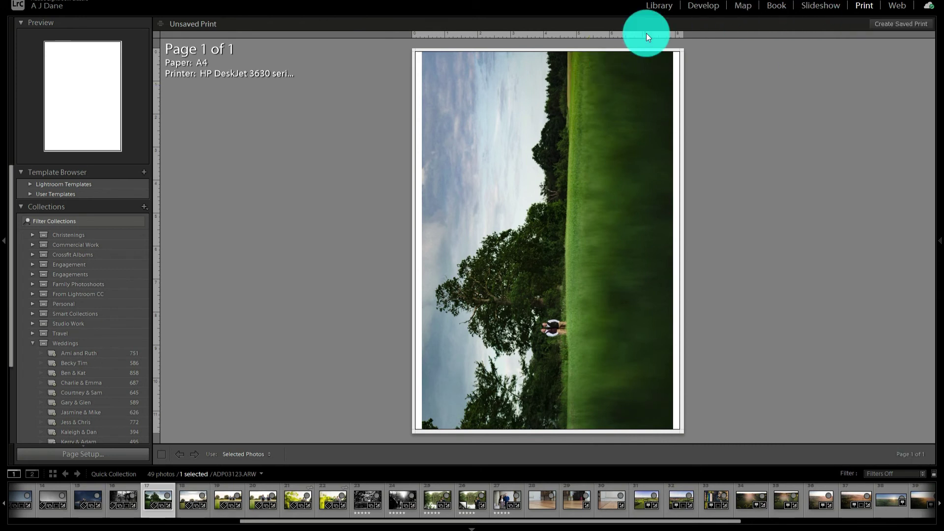
Return to the Develop module, turn soft proofing off and on, and proof the photo with Chromira FLEX 08-03-2018_1.icc.
click(707, 6)
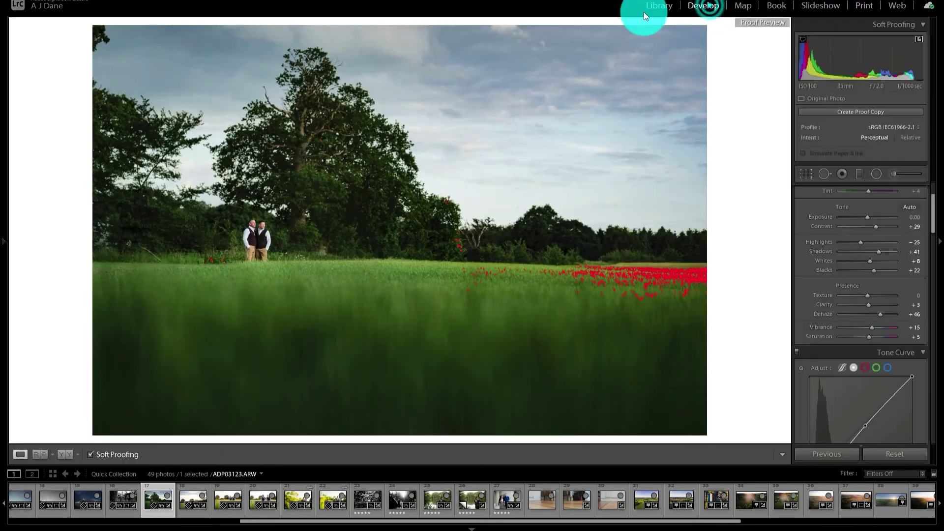
click(97, 456)
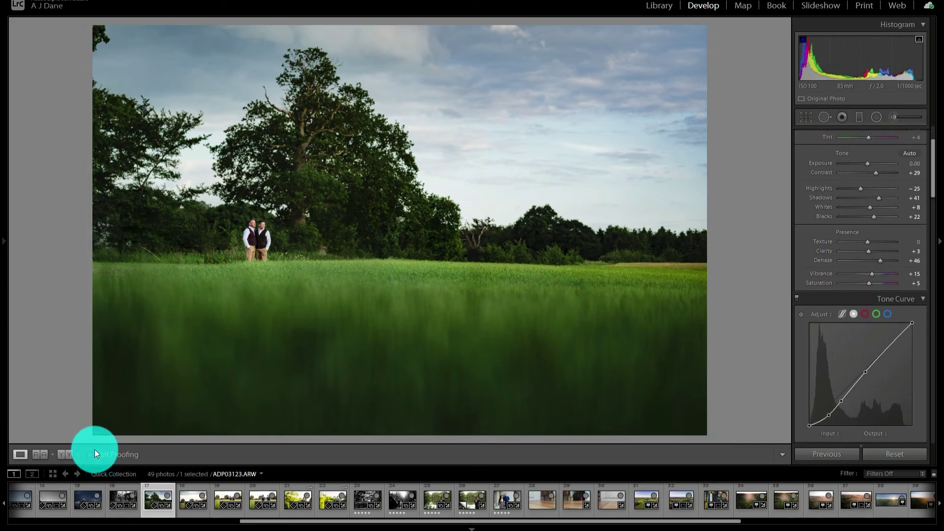
click(90, 455)
click(898, 126)
click(874, 175)
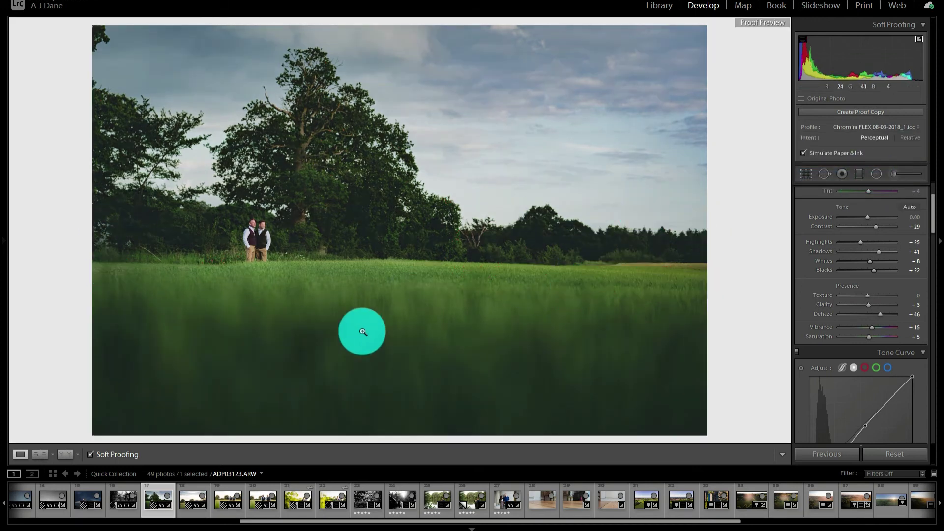
Switch to Photoshop, open the photo's Image Size settings and look through the Fit To presets.
key(alt+Tab)
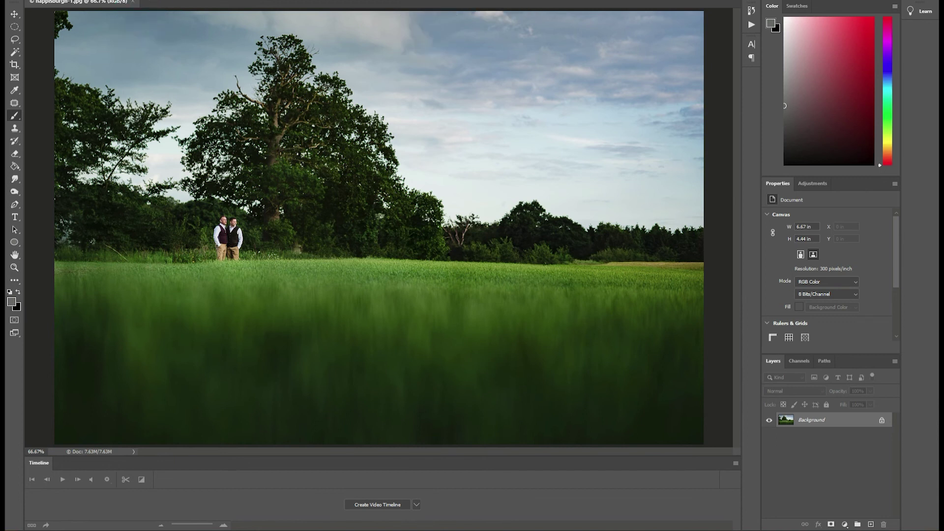
key(alt+i)
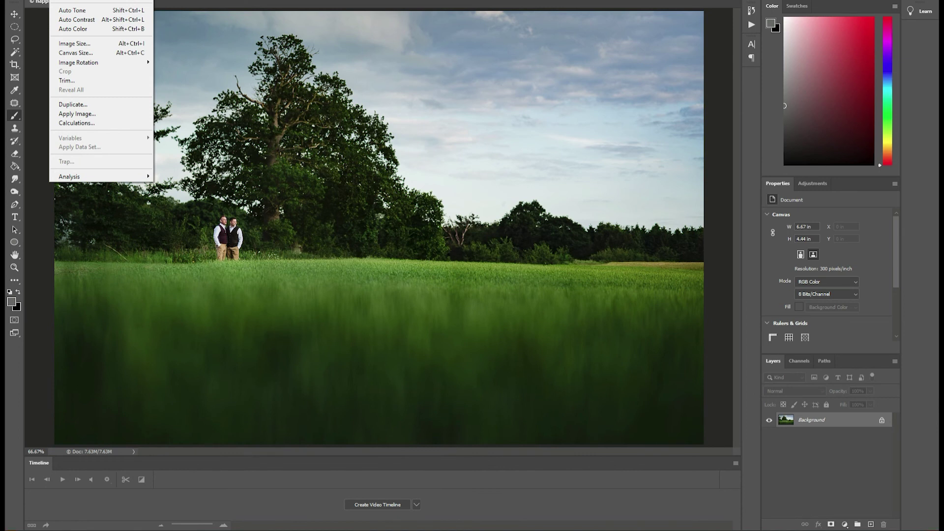
click(79, 43)
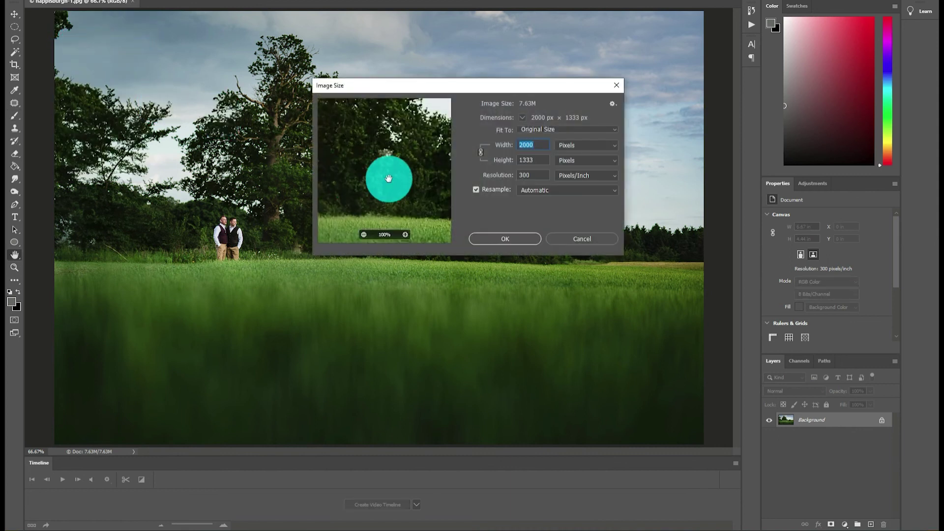
click(579, 133)
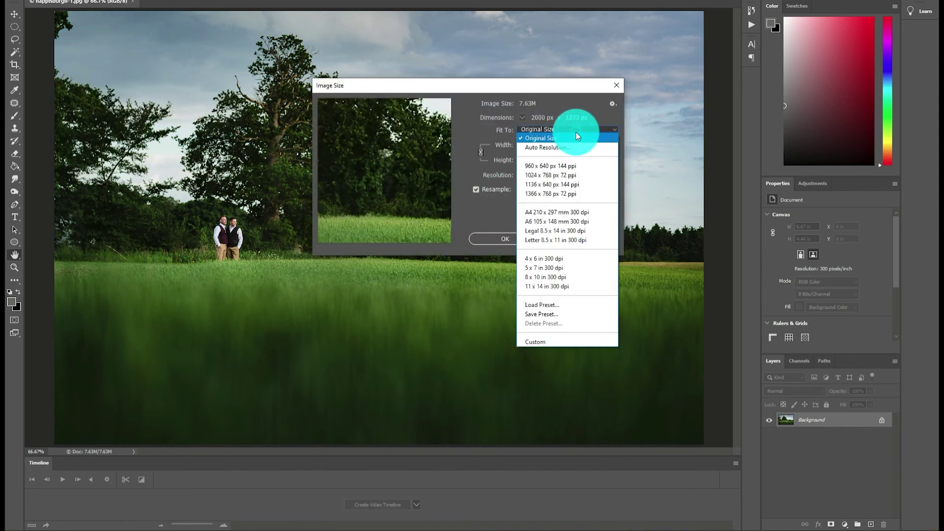
click(576, 132)
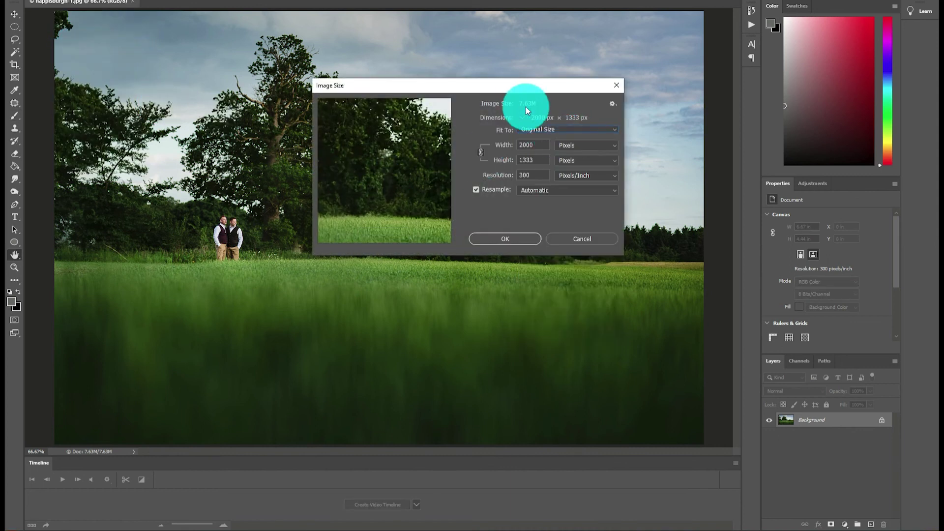
Fit the image to the 4 x 6 in 300 dpi preset and check the list of presets again.
click(565, 132)
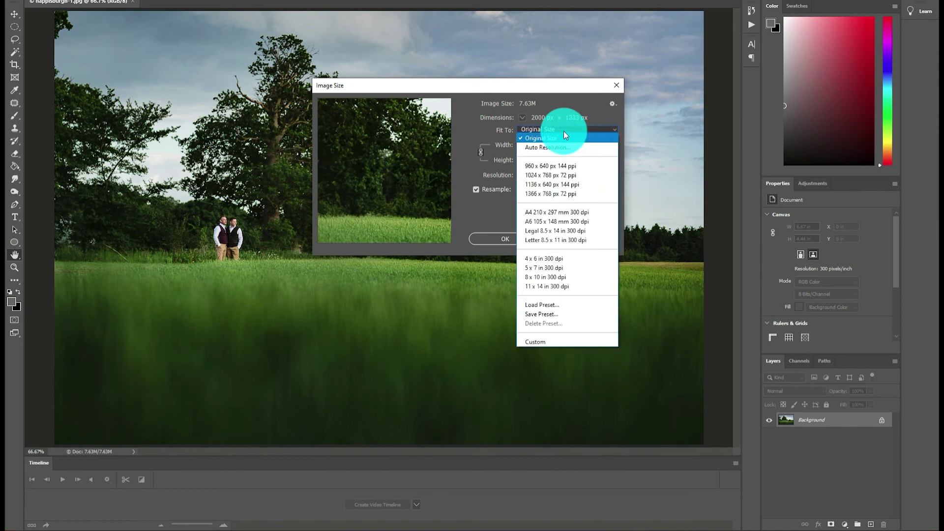
click(543, 259)
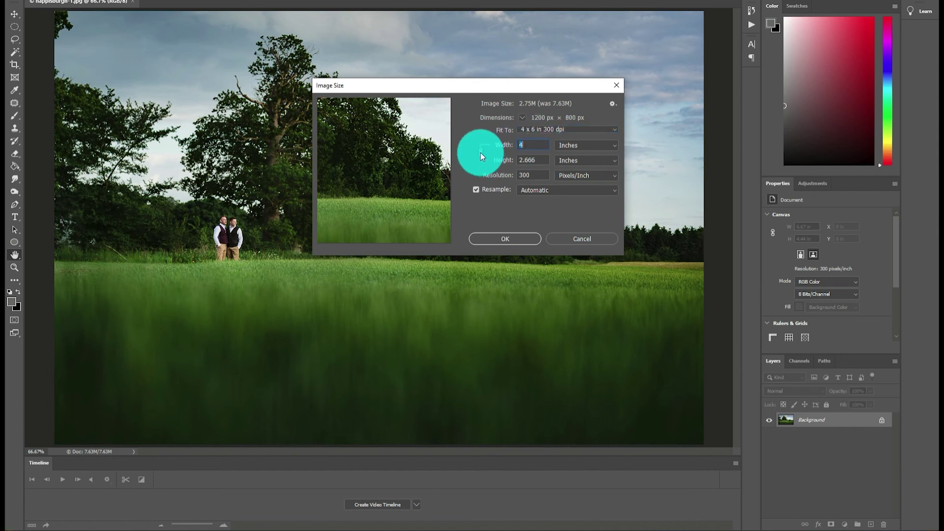
click(552, 130)
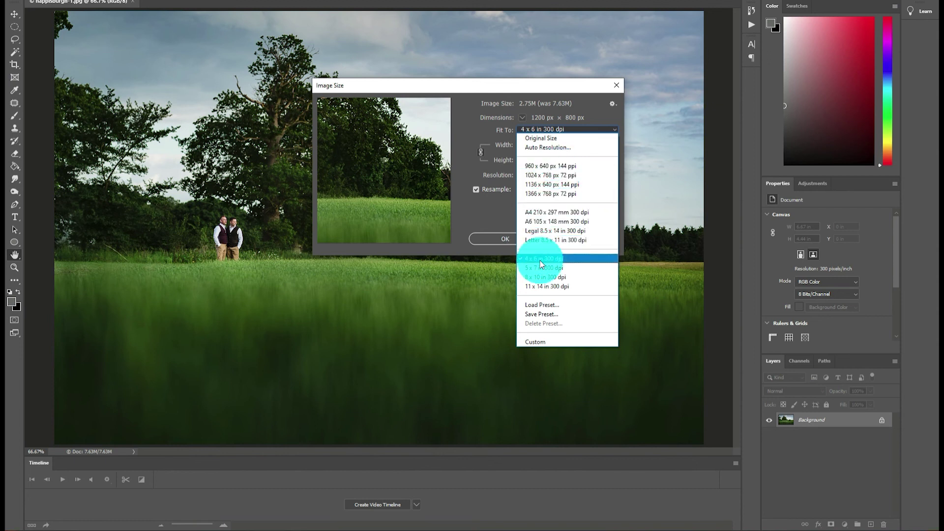
click(487, 215)
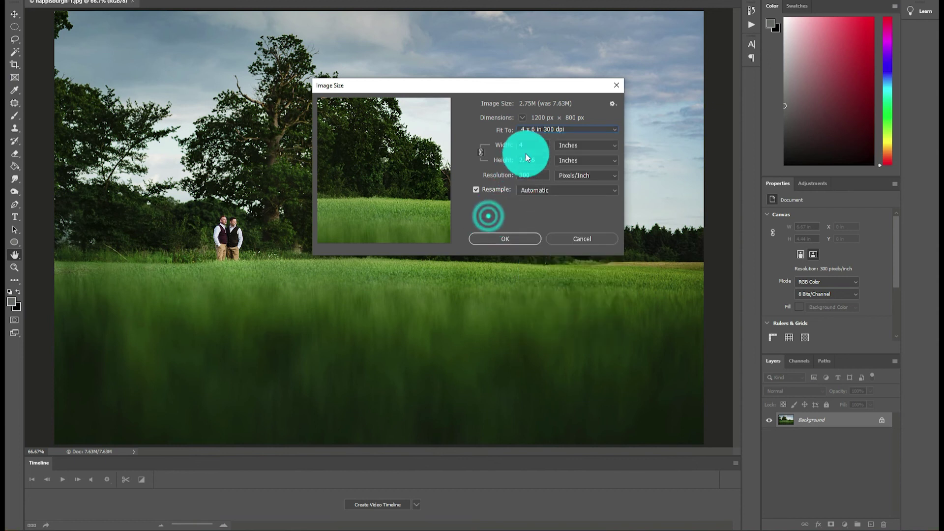
Set the image width to 6 inches and the height to 4 inches.
key(BackSpace)
text(6)
click(533, 158)
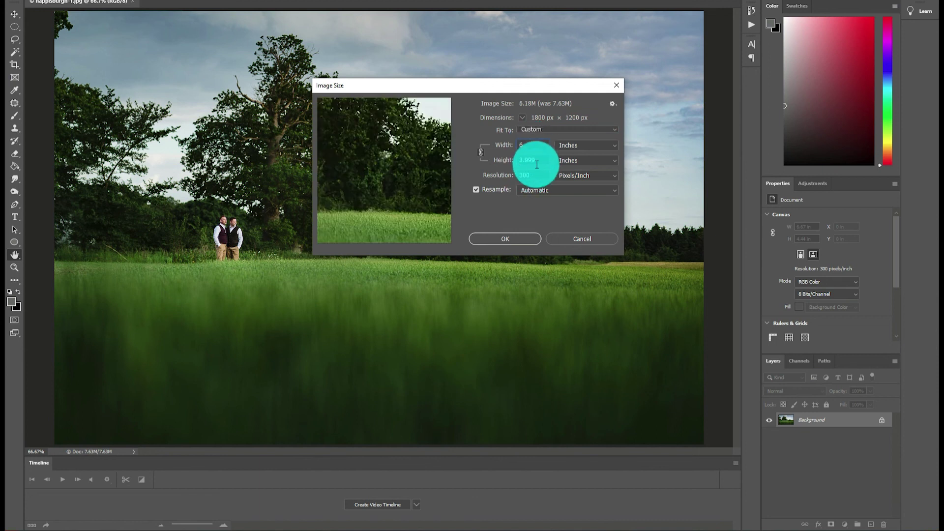
text(4)
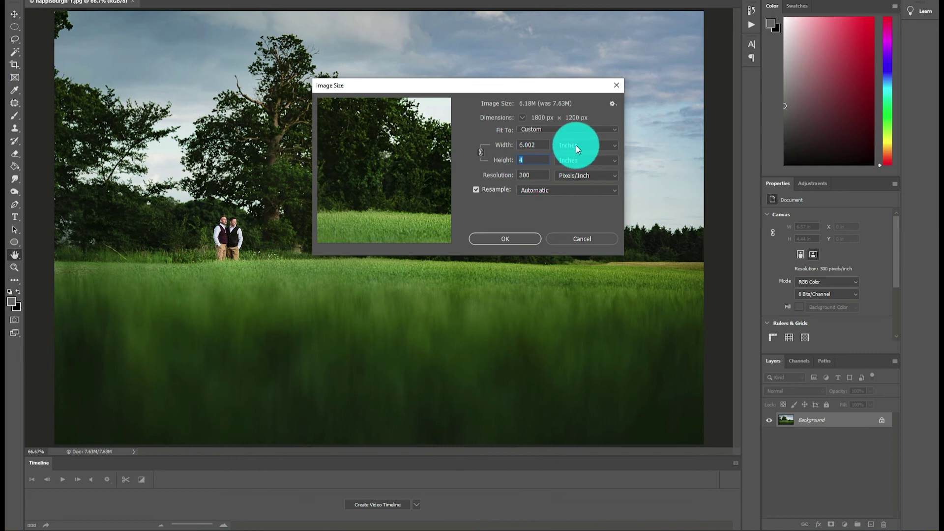
Turn resampling off and look through the units available for the image width.
click(494, 191)
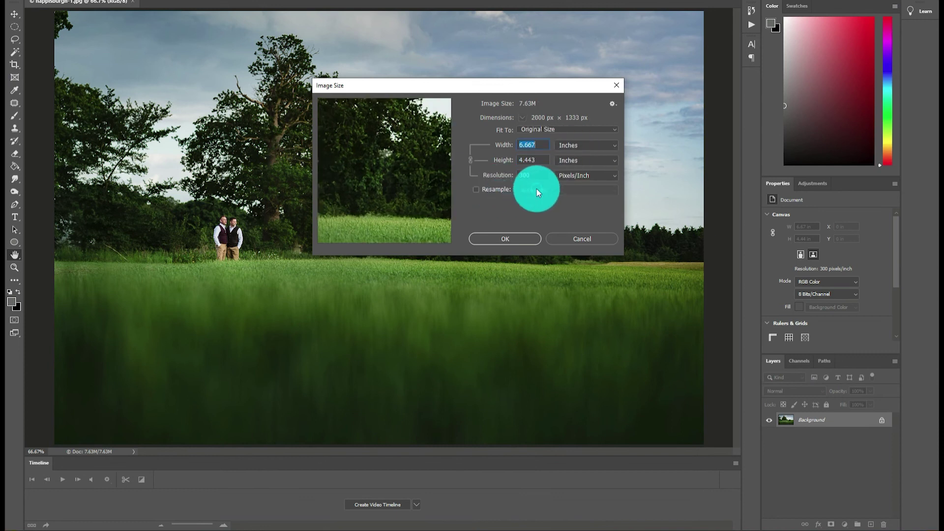
click(502, 188)
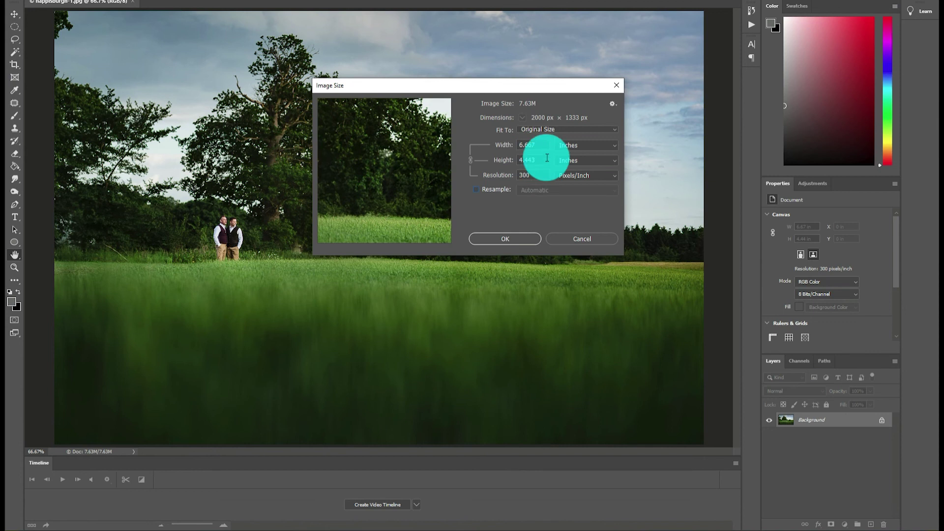
click(565, 145)
click(575, 170)
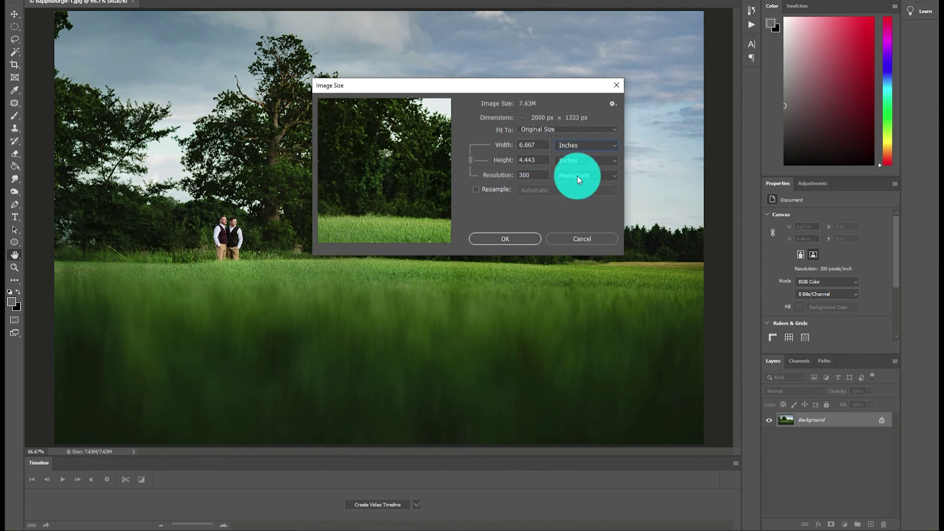
click(586, 143)
click(585, 143)
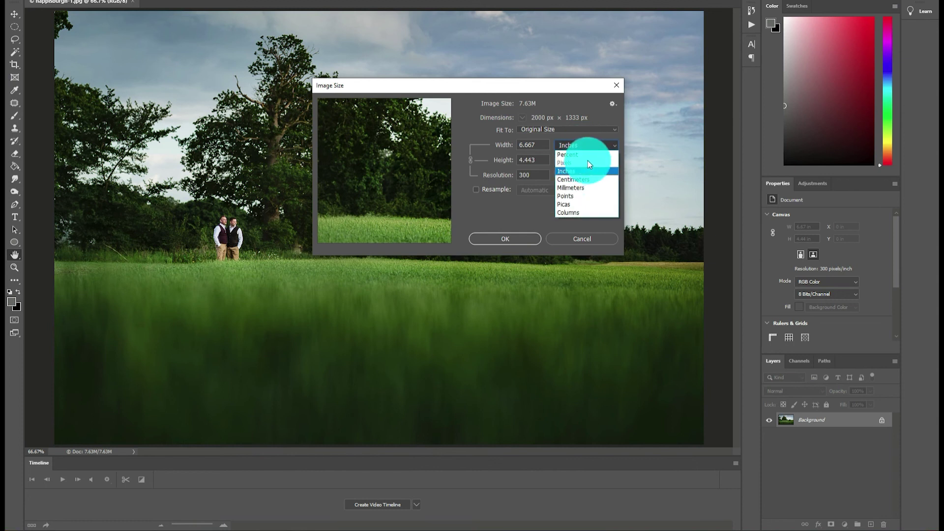
Fit the image to the 960 x 640 px 144 ppi preset, keeping the resolution in pixels per inch.
click(561, 128)
click(561, 128)
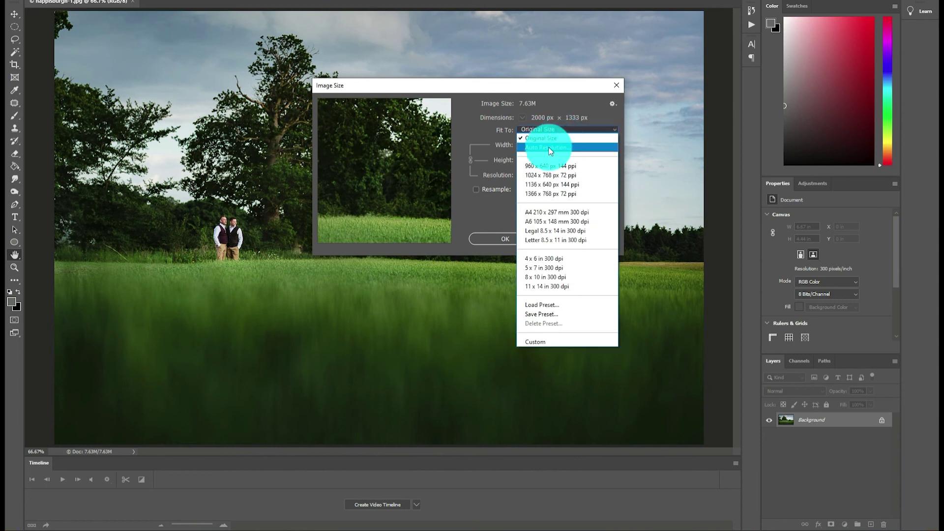
click(543, 166)
click(582, 180)
click(586, 175)
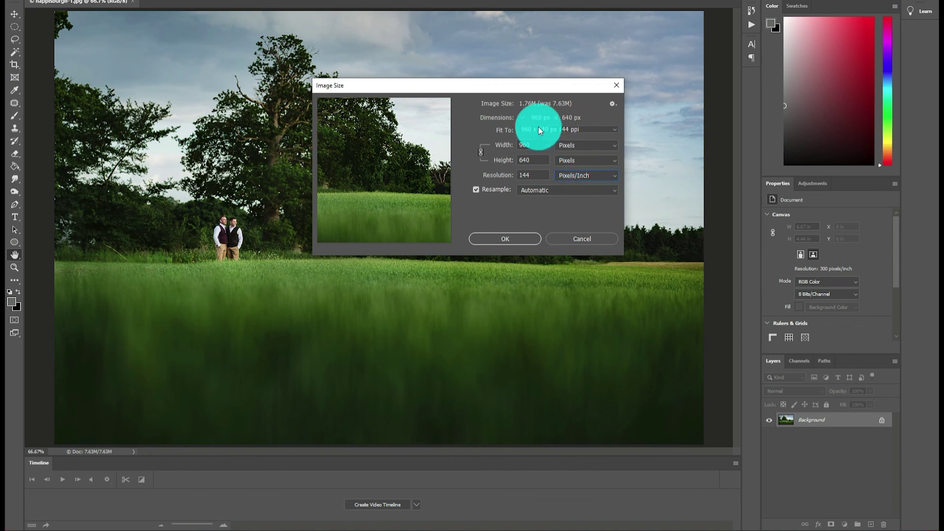
Set the width to 2000 pixels and the resolution to 300 pixels/inch, and turn resampling off.
double_click(531, 144)
text(2000)
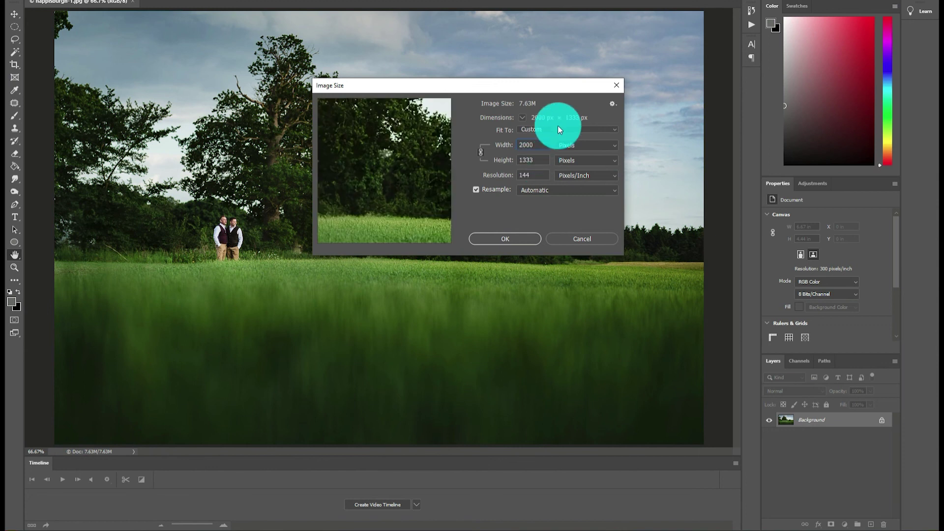
click(519, 175)
text(300)
click(528, 174)
click(487, 190)
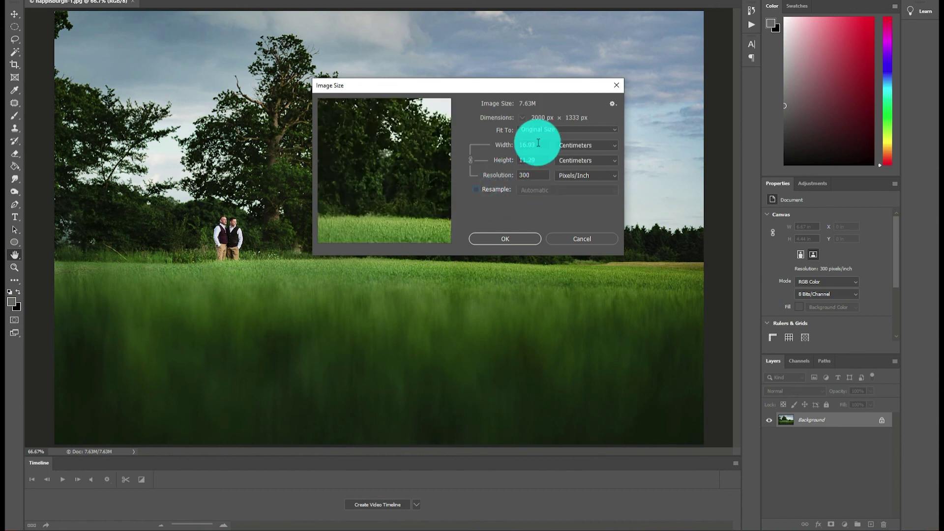
Apply the 960 x 640 px 144 ppi preset, and set the width to 3000 pixels and the resolution to 300 pixels/inch.
click(583, 131)
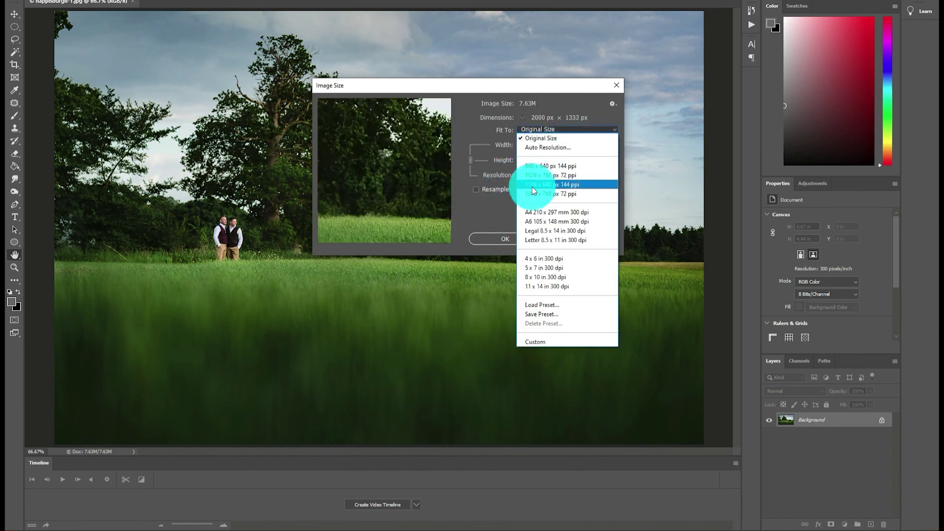
click(548, 166)
click(537, 147)
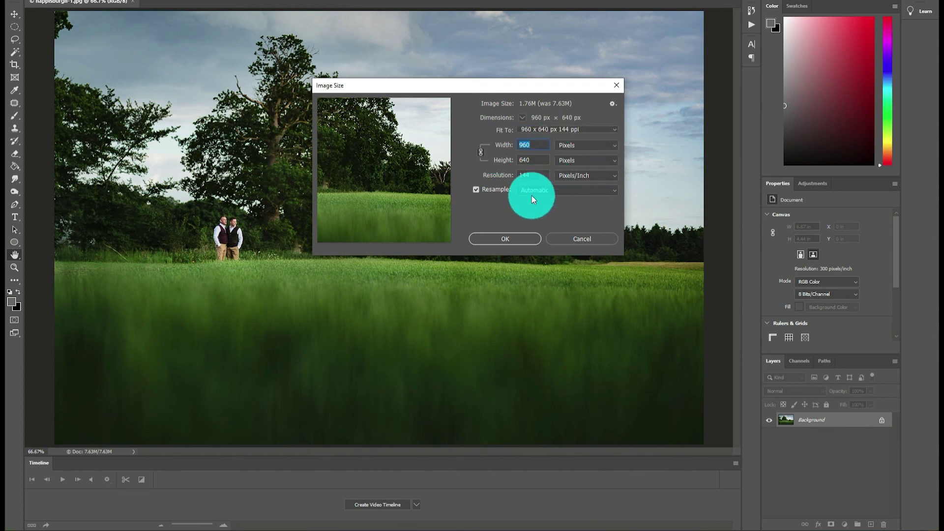
text(300)
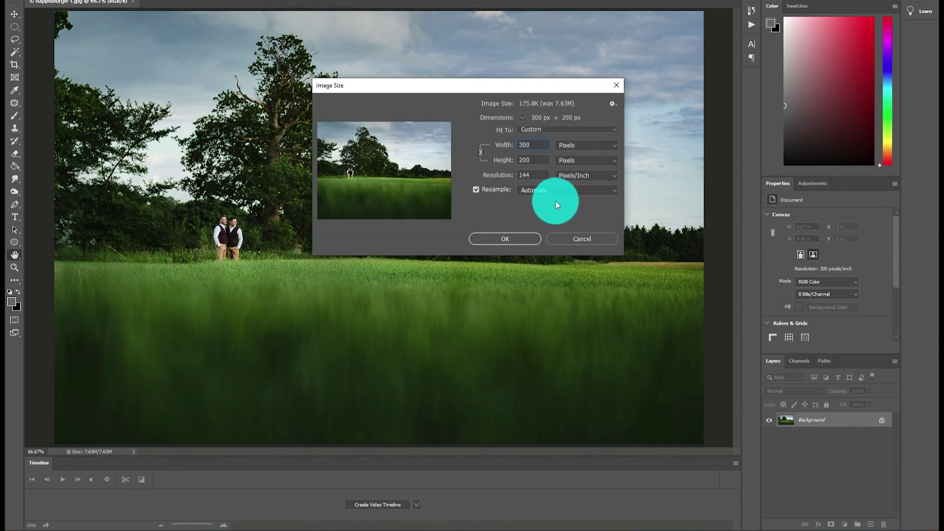
text(0)
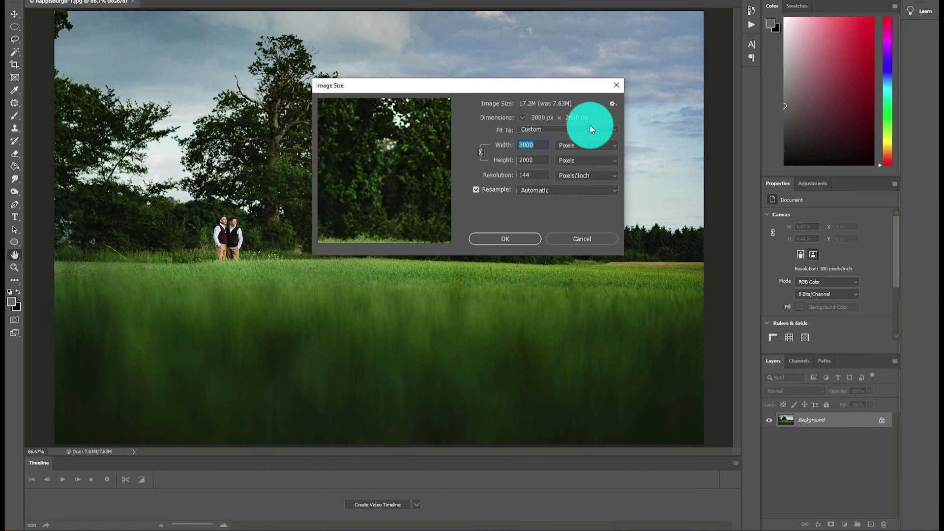
click(534, 174)
text(300)
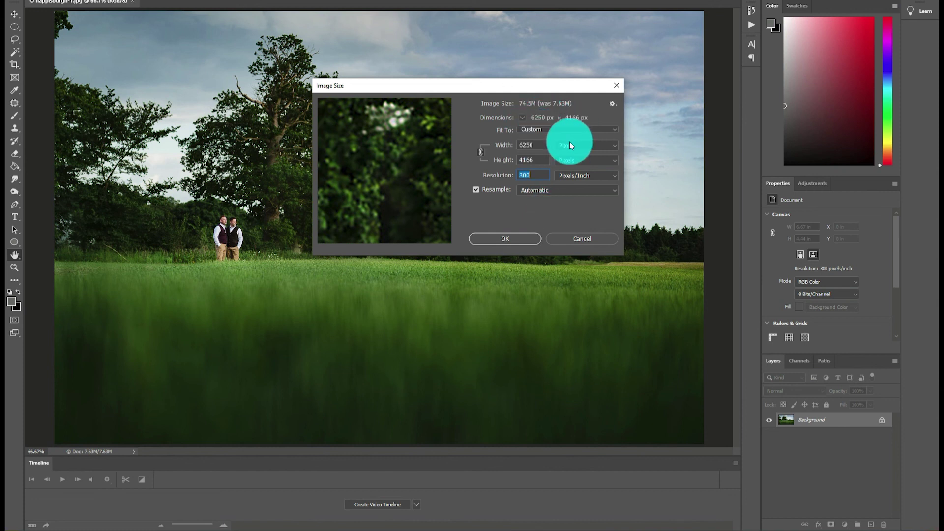
Turn resampling off and back on, set the width to 4000 pixels and inspect the preview.
click(477, 191)
click(478, 189)
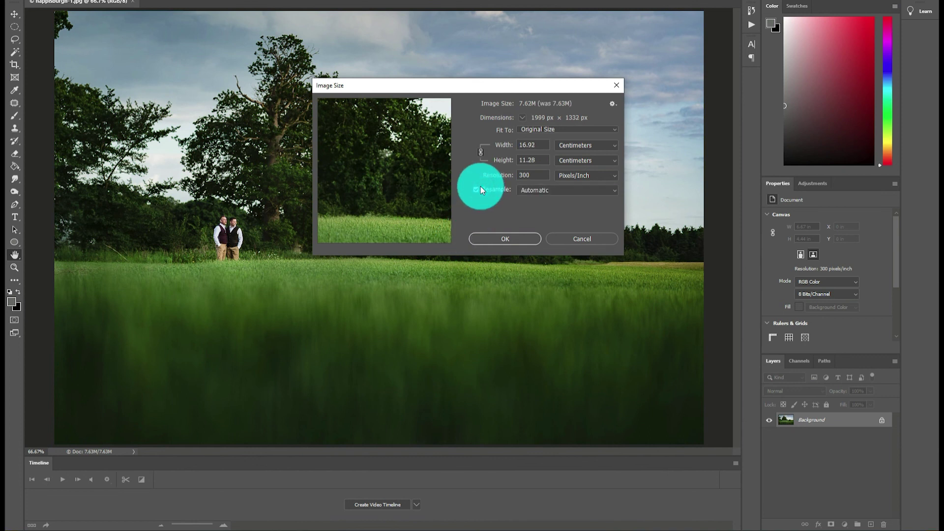
double_click(538, 145)
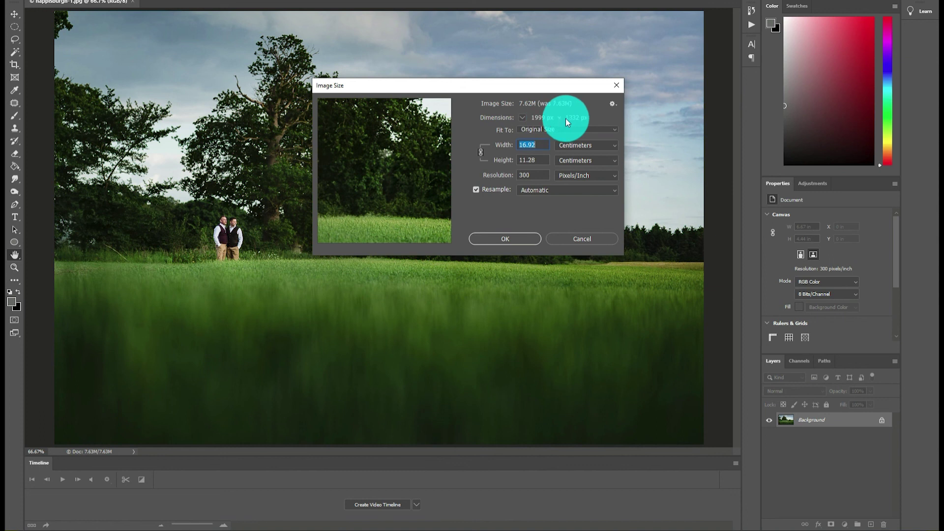
text(4)
click(585, 145)
click(587, 162)
double_click(541, 145)
text(4000)
mouse_move(406, 198)
mouse_down()
mouse_move(362, 171)
mouse_move(406, 200)
mouse_move(409, 130)
mouse_move(398, 147)
mouse_move(408, 164)
mouse_move(425, 164)
mouse_move(397, 204)
mouse_move(432, 202)
mouse_move(396, 177)
mouse_move(400, 190)
mouse_up()
Set the image width to 2000 pixels and inspect another area of the preview.
text(200)
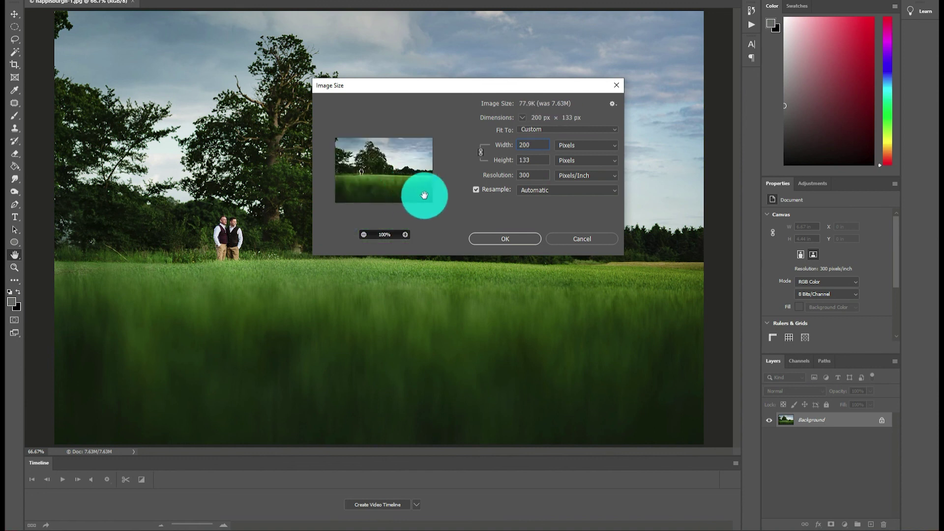
text(0)
drag(408, 160, 397, 183)
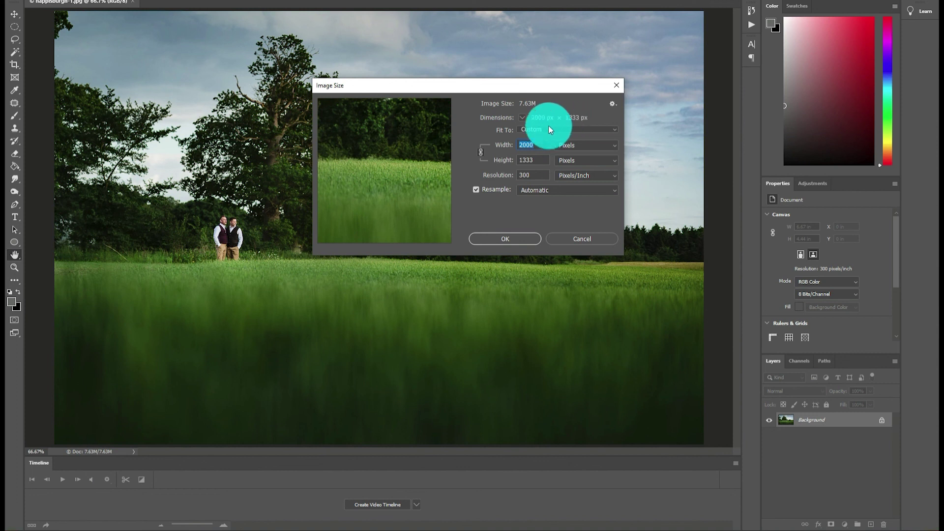
Turn resampling off again and check which width units remain available.
click(476, 189)
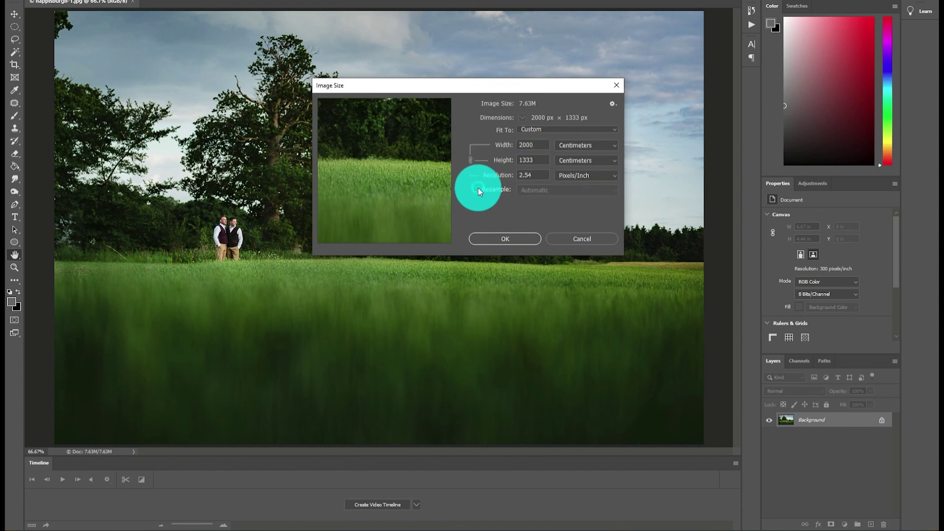
click(564, 145)
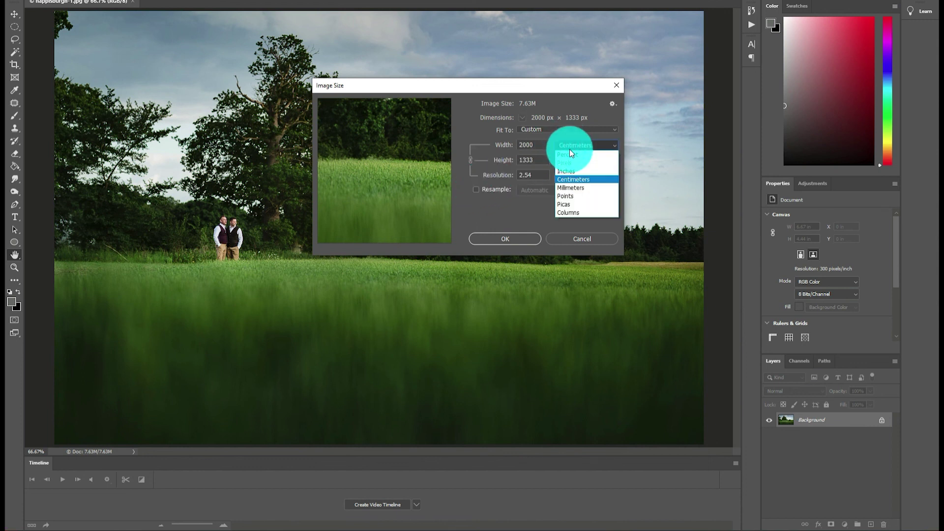
click(571, 130)
Fit the image to the 960 x 640 px 144 ppi preset with resampling off, and express the dimensions in percent.
click(571, 128)
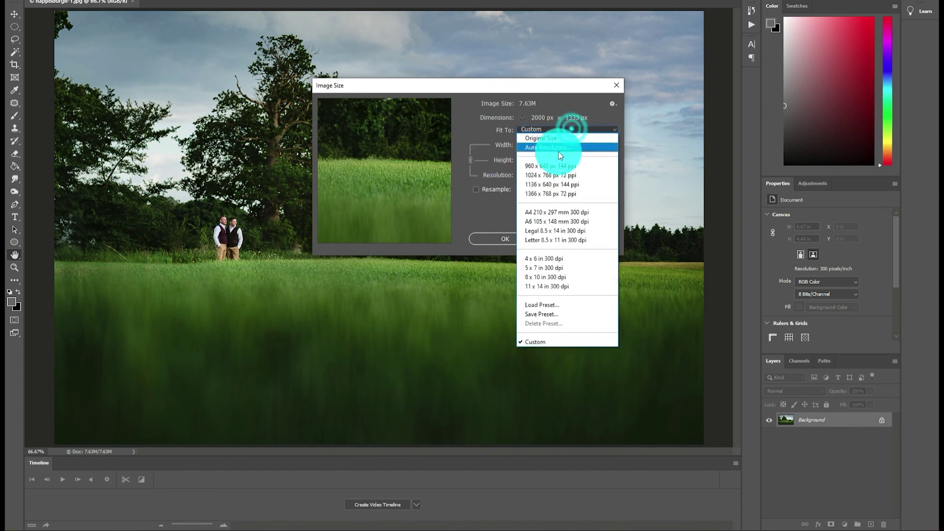
click(543, 164)
click(484, 188)
click(587, 145)
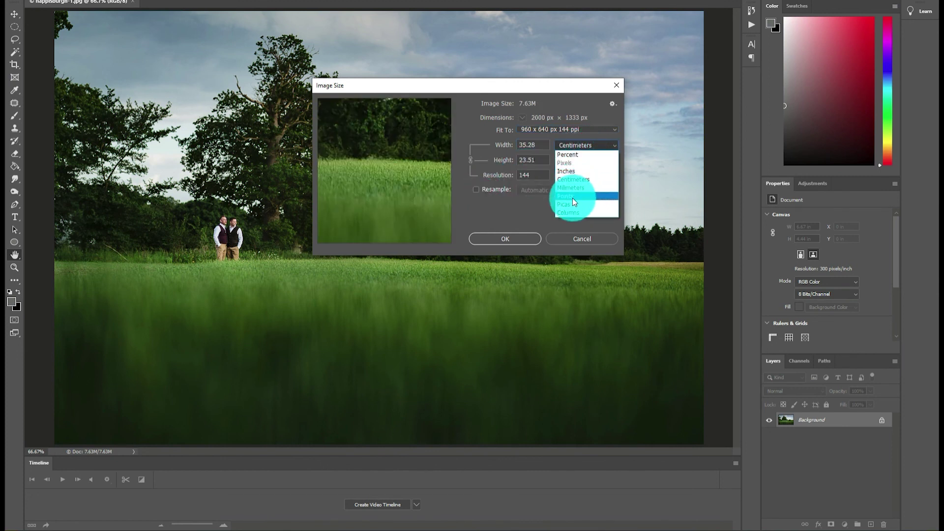
click(578, 154)
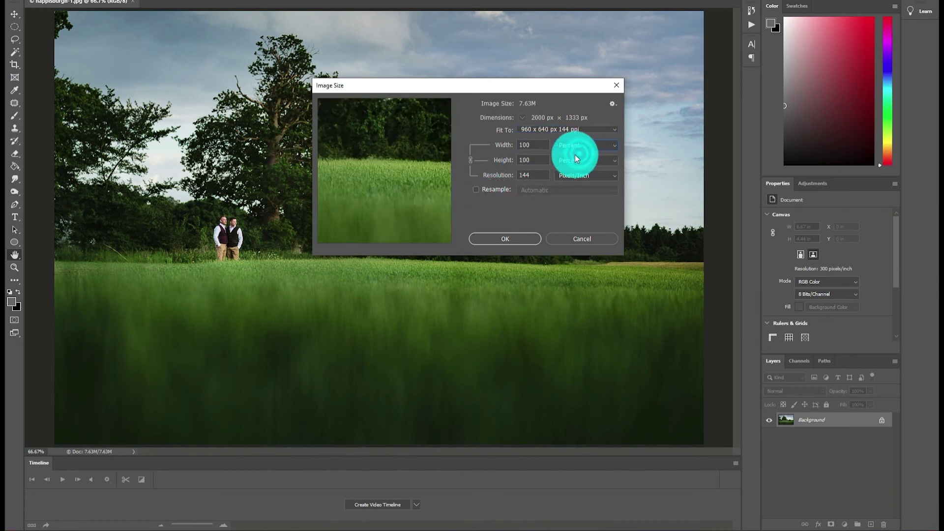
Look through the Fit To presets and the width units without choosing another option.
click(581, 129)
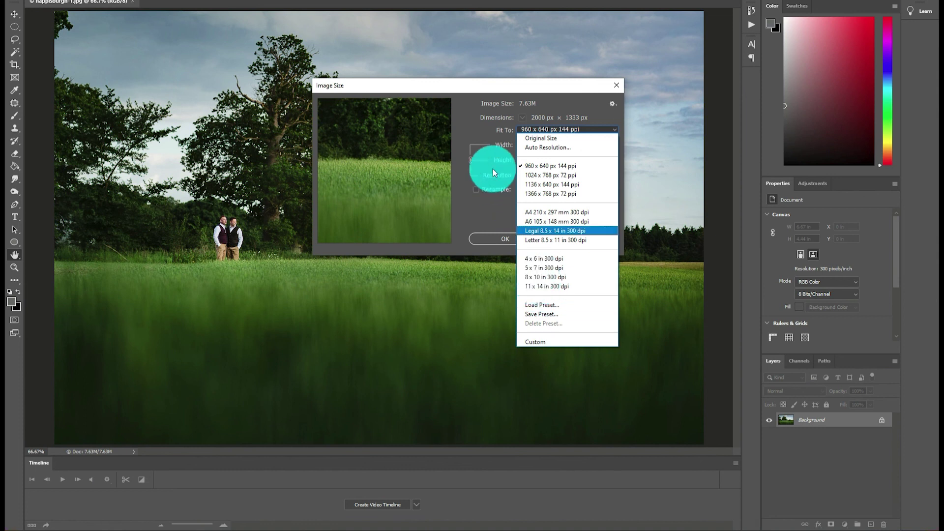
click(501, 147)
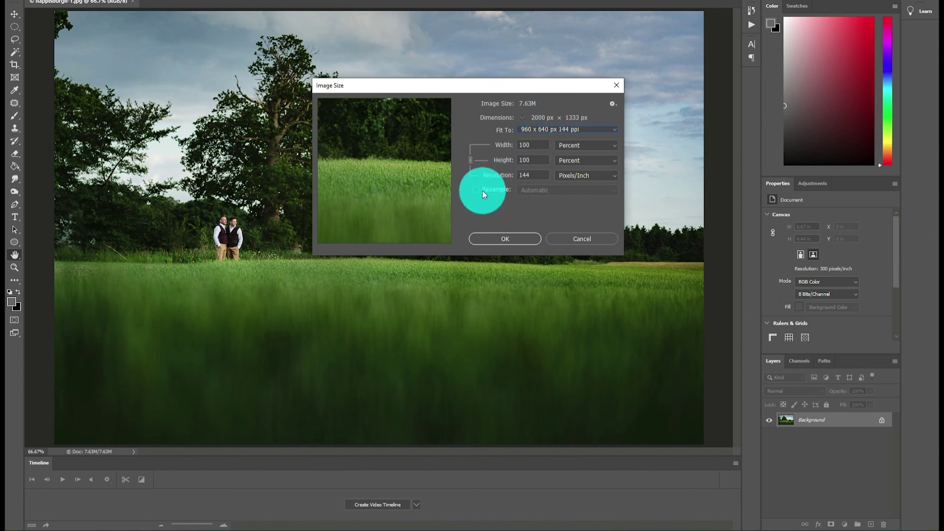
click(570, 145)
click(538, 142)
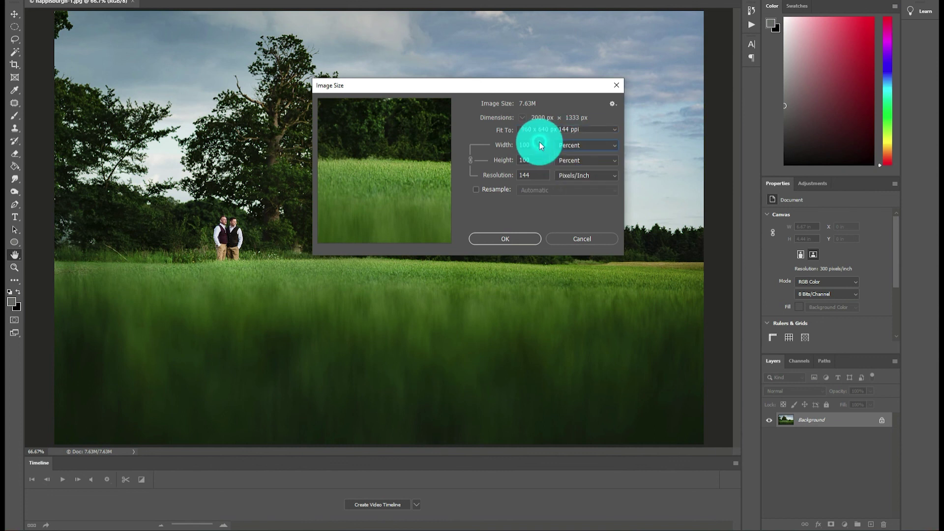
Turn resampling on, switch the dimensions to inches and set the image width to 6 inches.
click(493, 189)
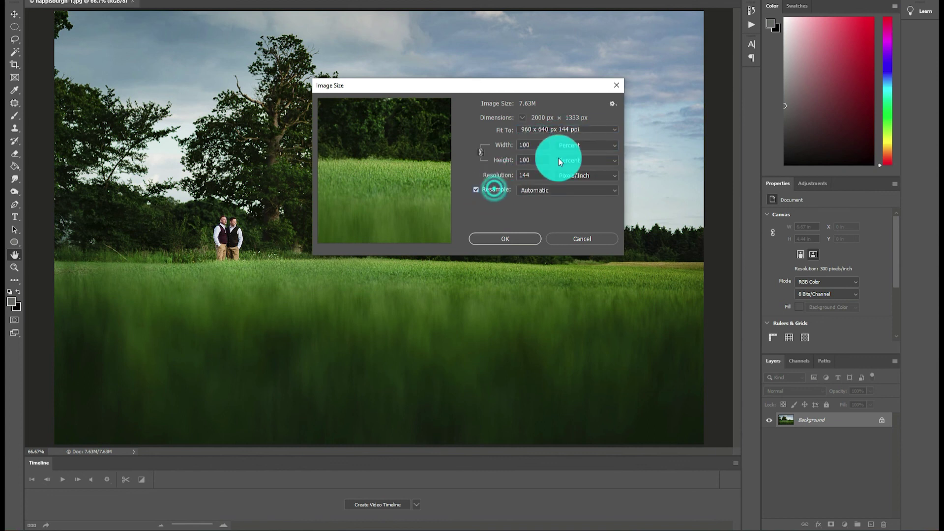
click(580, 144)
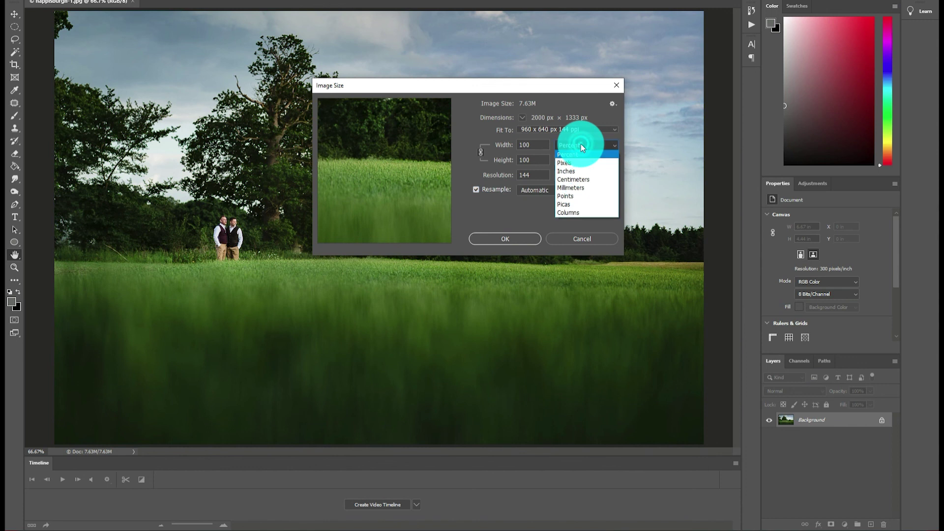
click(583, 171)
drag(537, 144, 496, 146)
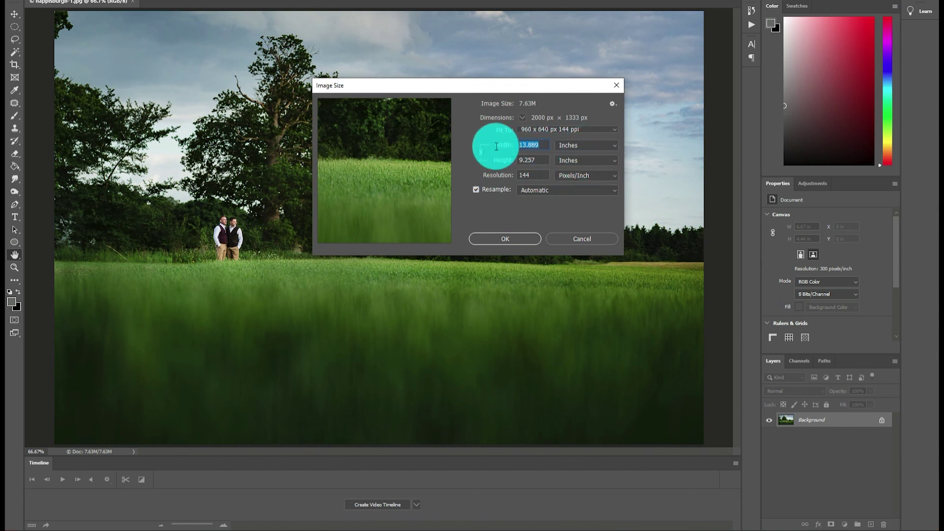
text(6)
Set the resolution to 300 pixels/inch and keep the resampling method on Automatic after reviewing the alternatives.
double_click(534, 175)
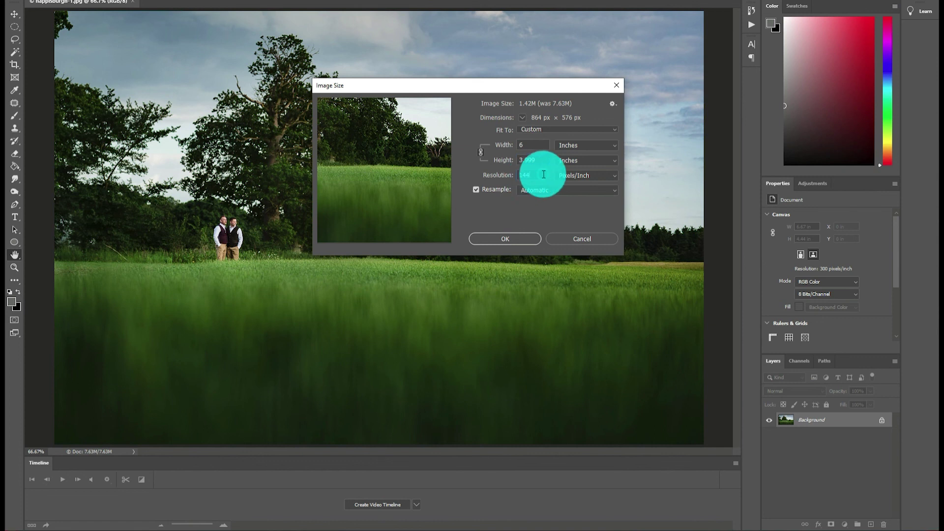
text(300)
click(545, 207)
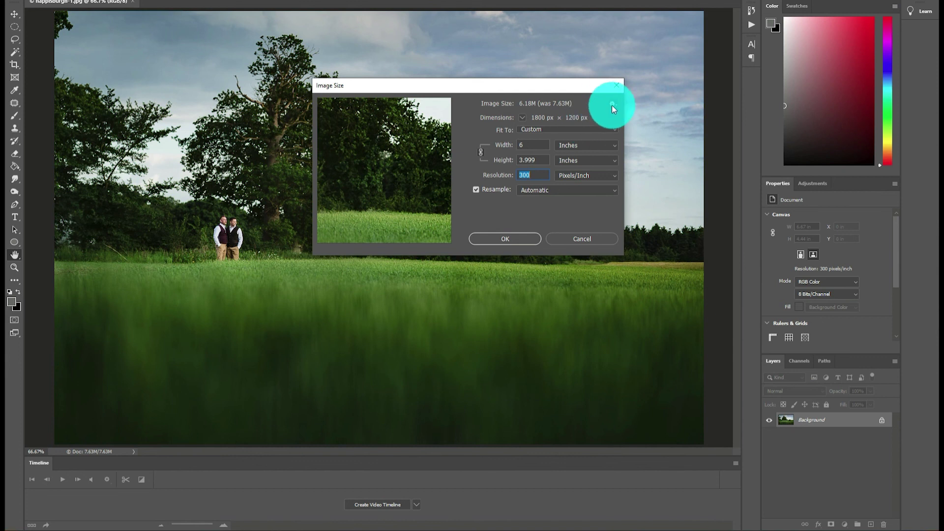
click(544, 189)
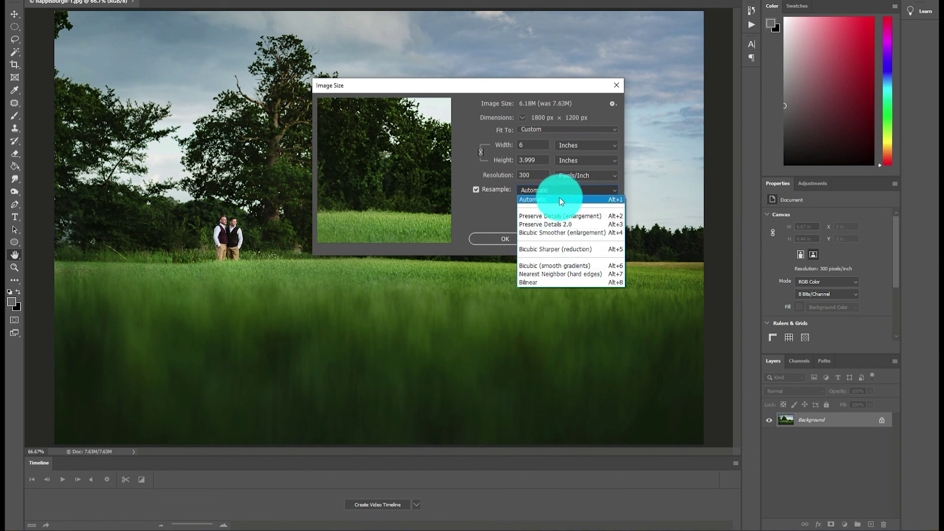
click(559, 199)
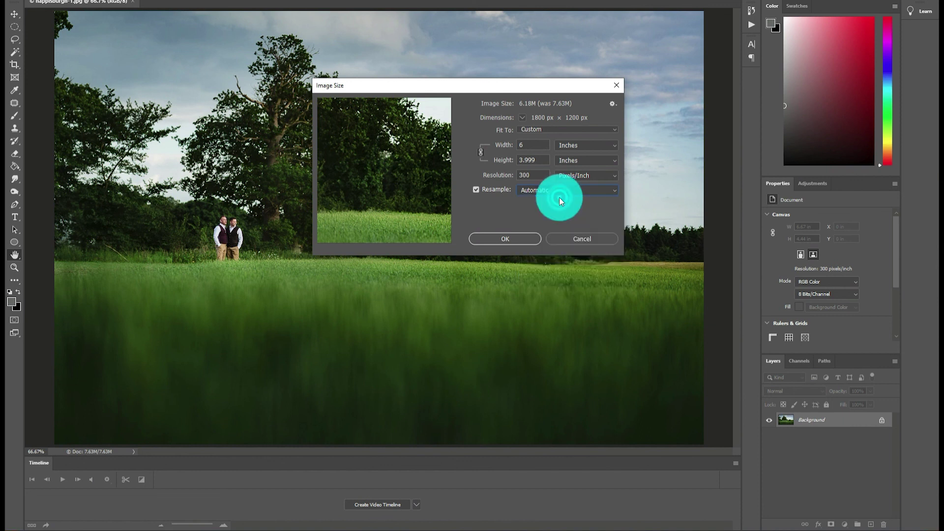
Enlarge the width to 20 inches and inspect the foliage, the grass and the couple in the preview.
click(532, 146)
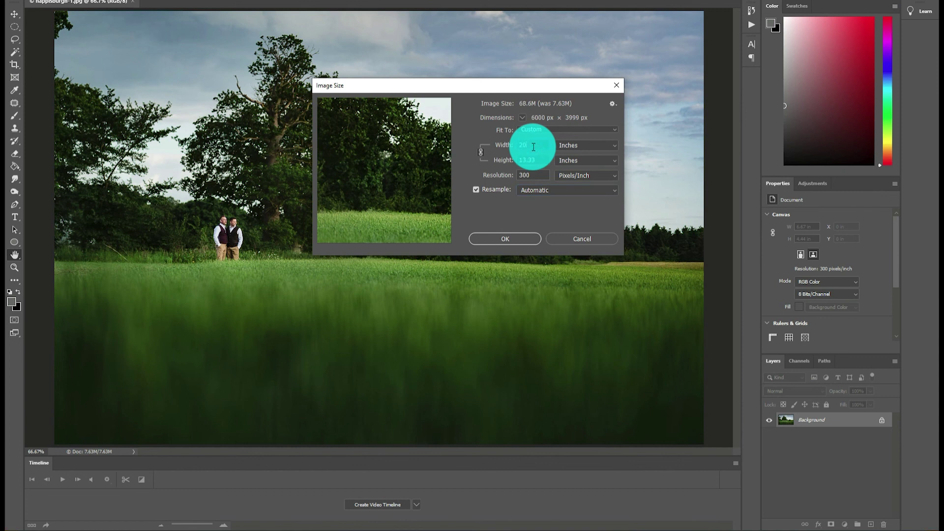
click(555, 219)
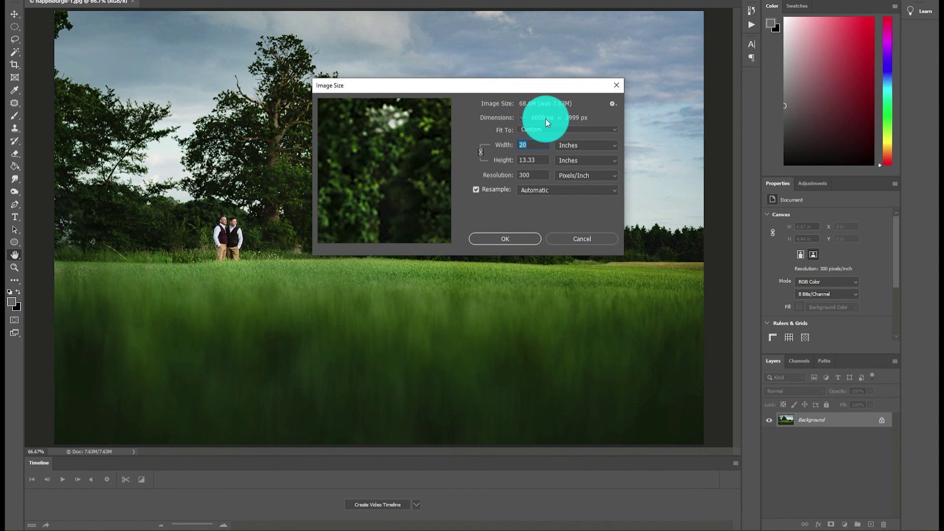
drag(436, 177, 364, 112)
drag(415, 206, 407, 78)
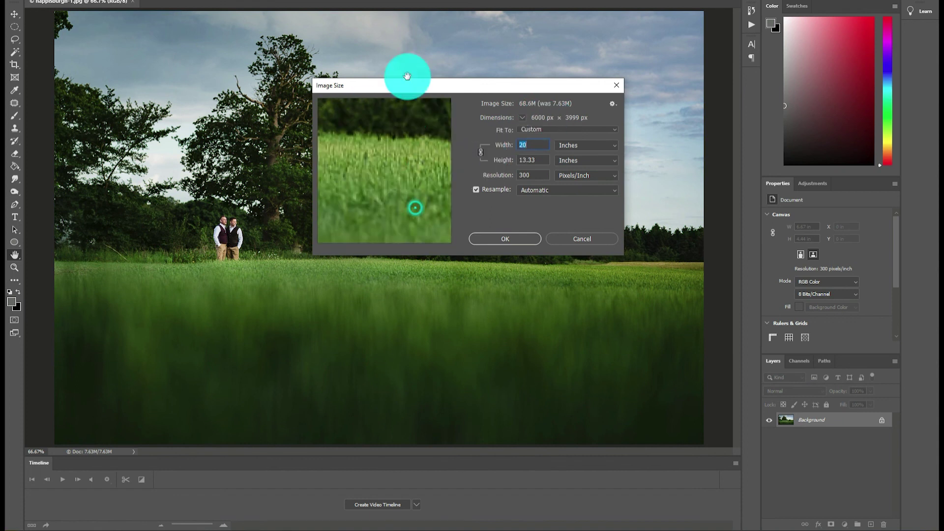
drag(379, 157, 495, 236)
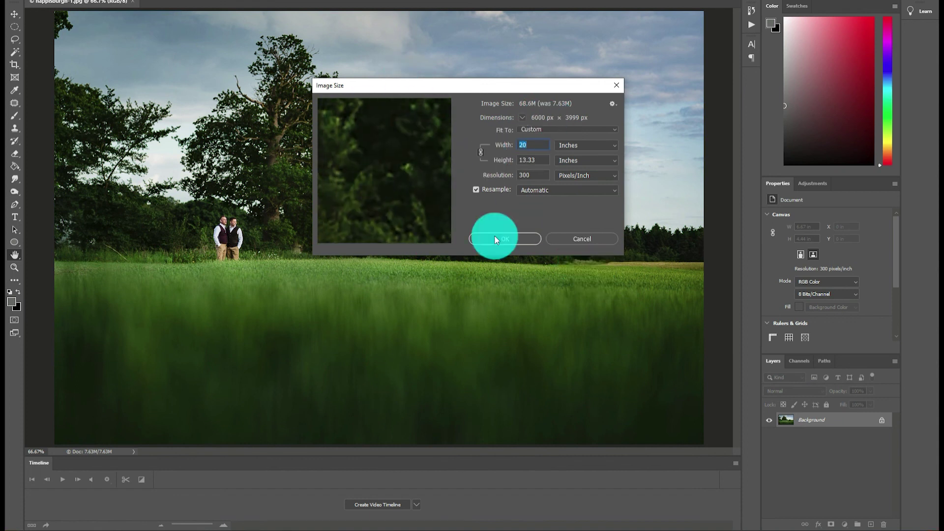
drag(398, 188, 447, 151)
click(234, 227)
drag(378, 180, 396, 201)
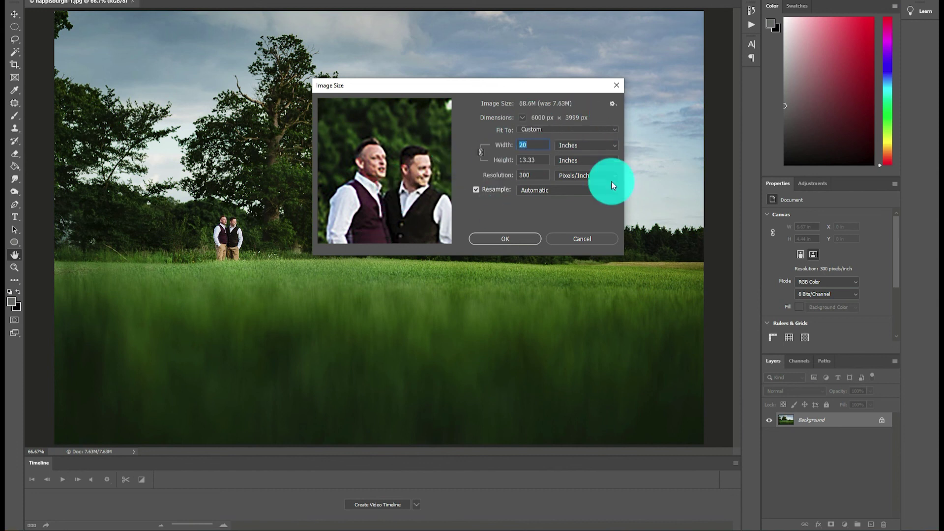
Fit the image back to Original Size and apply the Image Size settings.
click(567, 133)
click(567, 138)
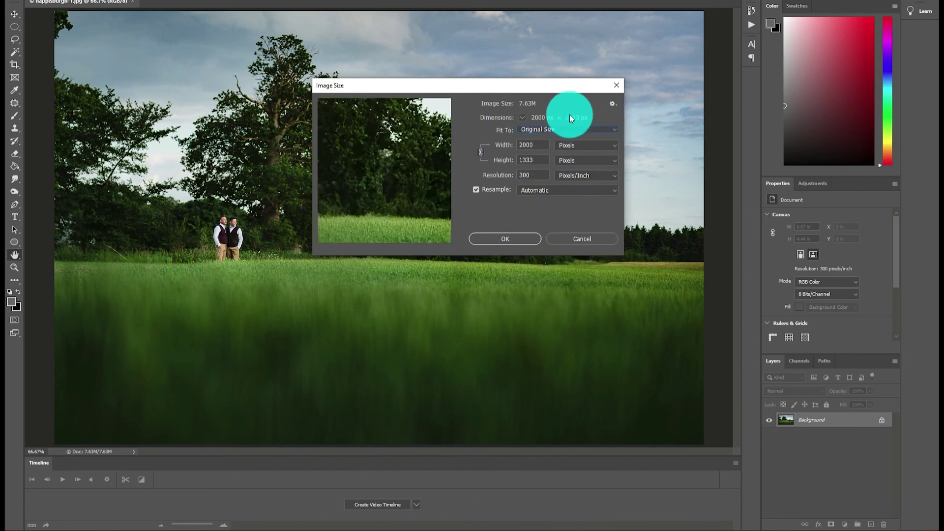
click(514, 238)
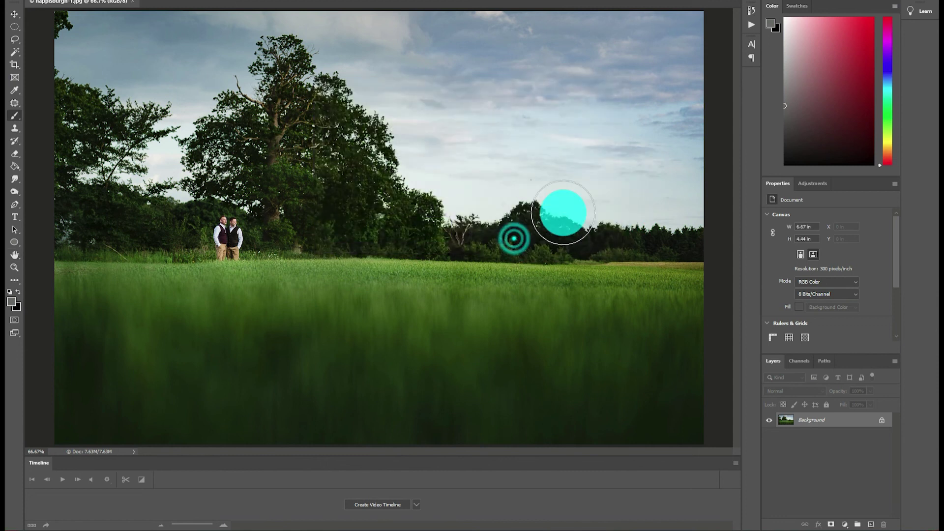
Review the Export As settings, including the sRGB conversion option, and leave without exporting.
key(alt+f)
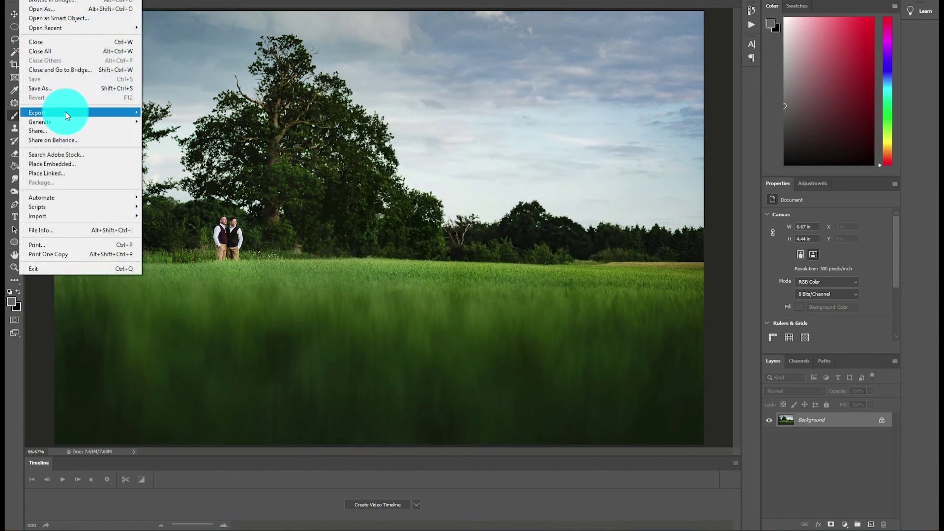
mouse_move(64, 111)
click(161, 121)
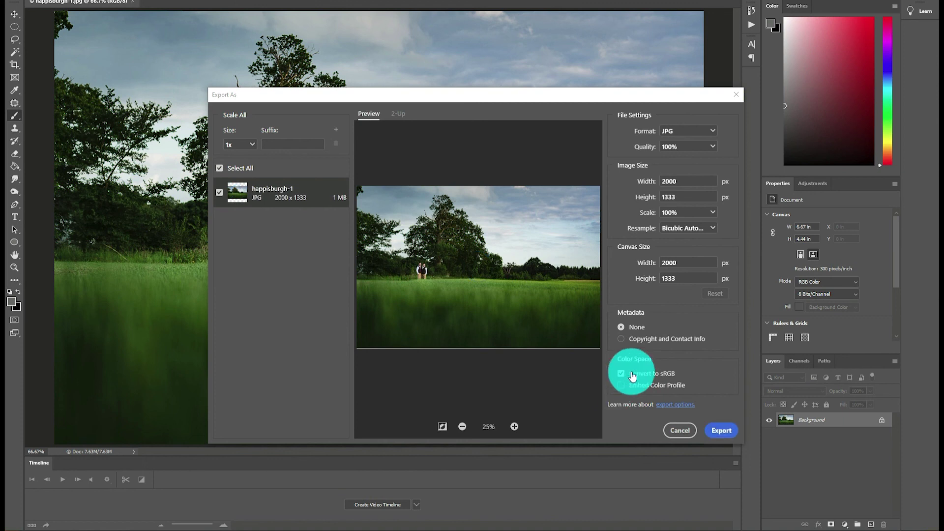
click(671, 428)
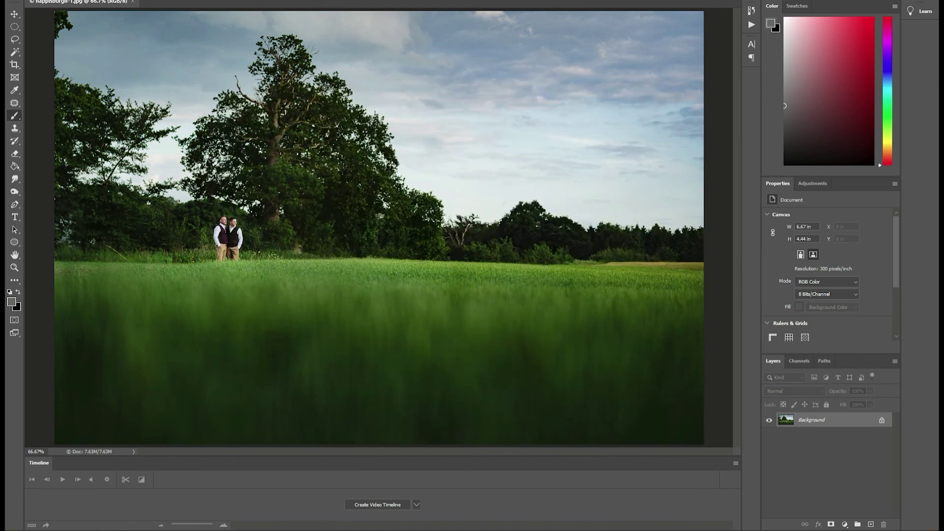
Look up the colour modes and bit depths available for the image without changing them.
key(alt+s)
key(Left)
key(Left)
key(Right)
key(Left)
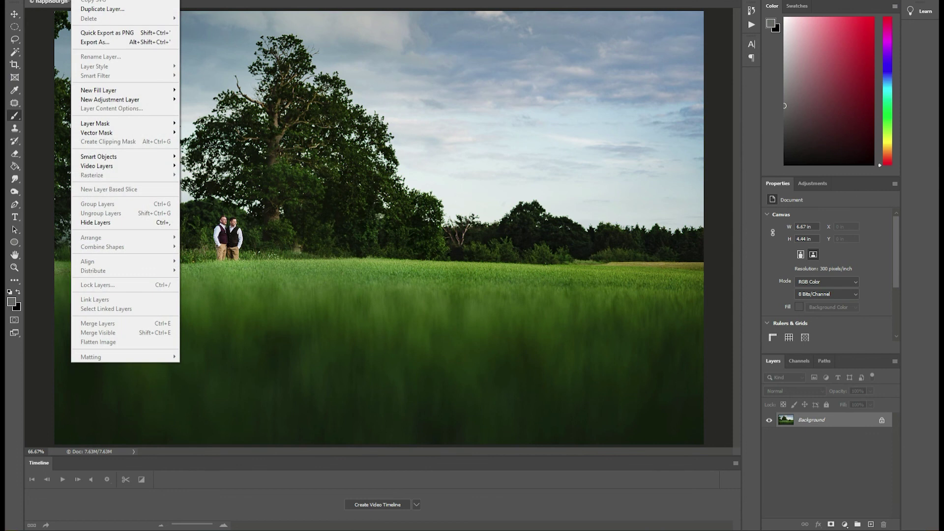
key(Left)
mouse_move(64, 0)
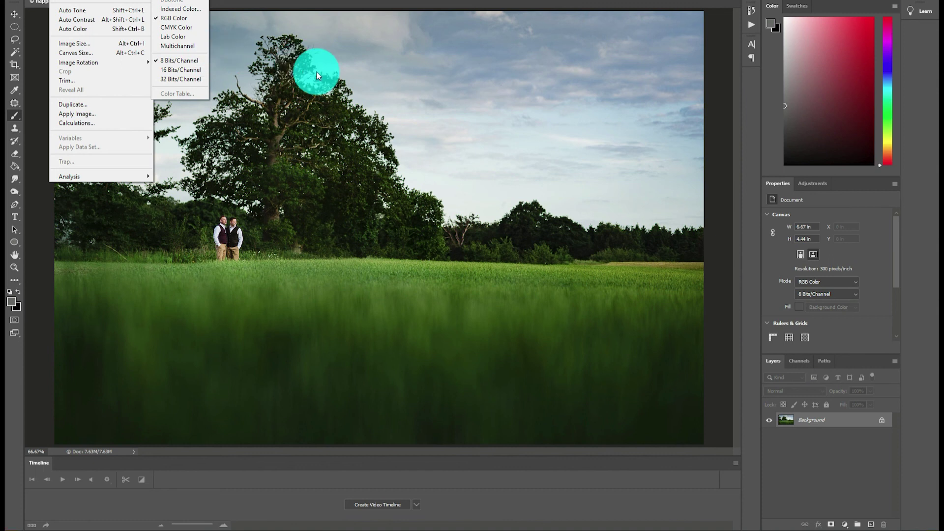
click(364, 49)
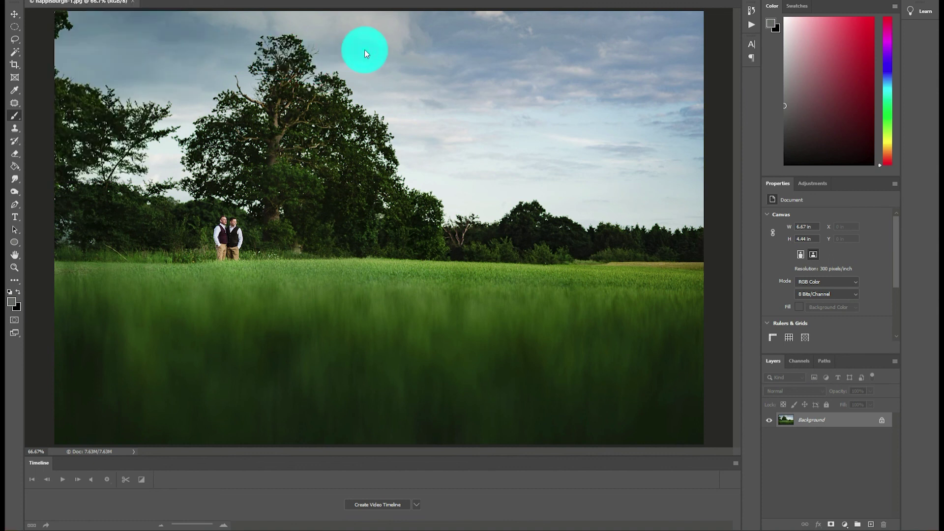